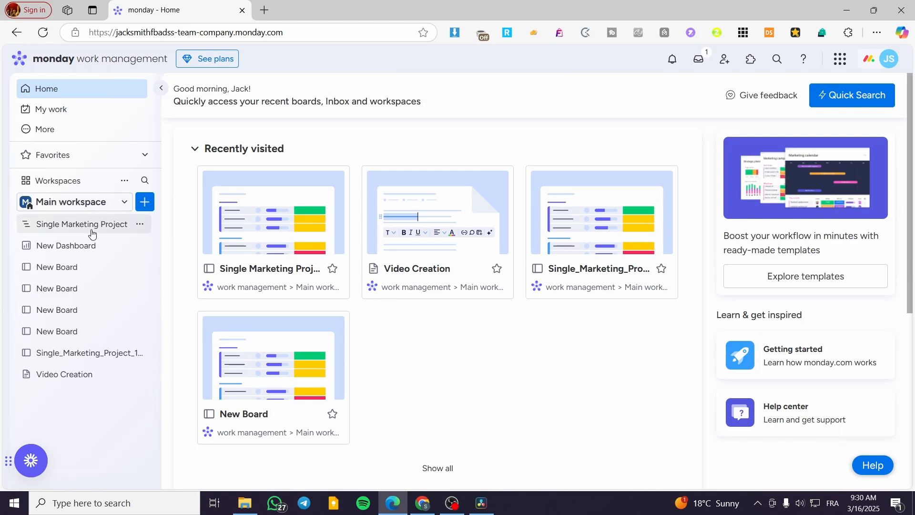
# Step: Open the Single Marketing Project board and look over the tasks in its main table
pyautogui.click(67, 224)
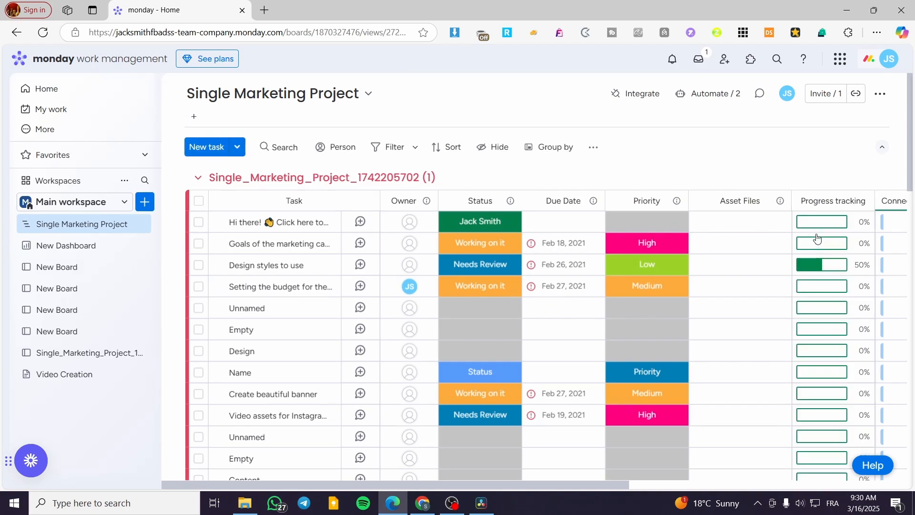
pyautogui.moveTo(625, 485); pyautogui.dragTo(514, 491)
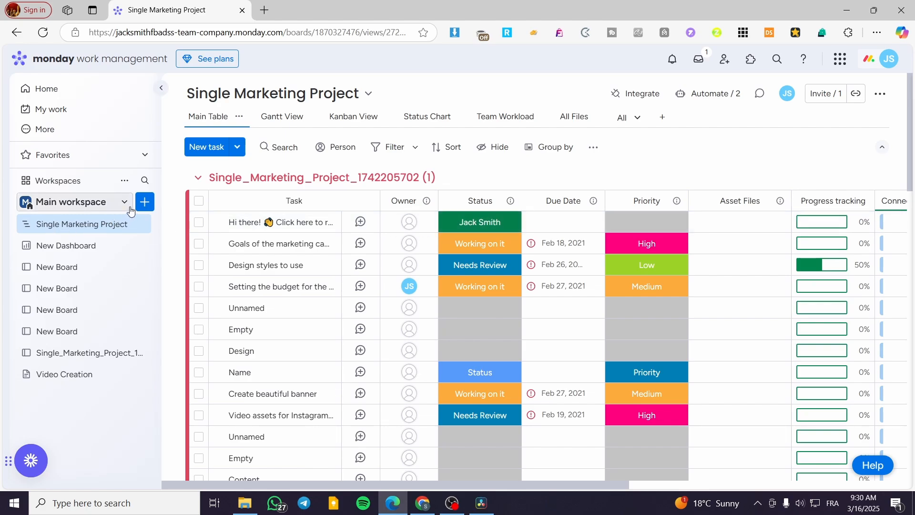
pyautogui.click(145, 202)
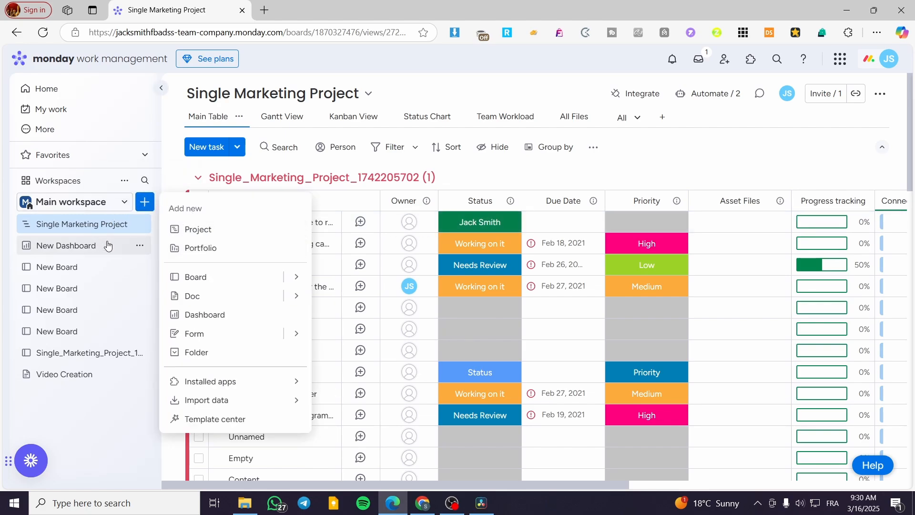
pyautogui.click(61, 229)
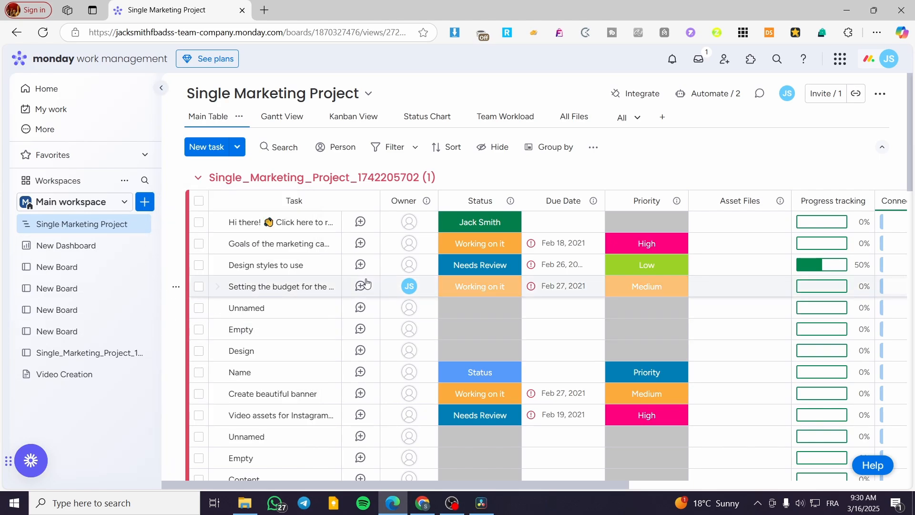
pyautogui.scroll(-1, 599, 419)
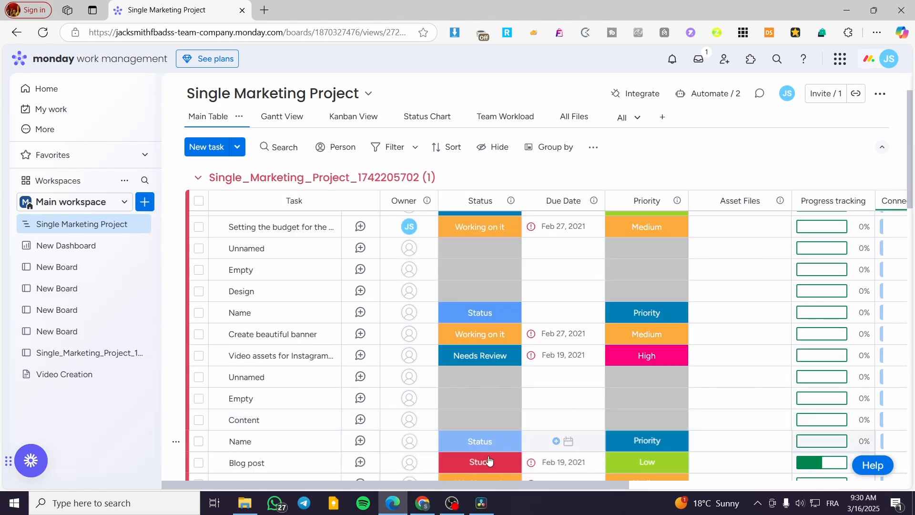
pyautogui.scroll(1, 454, 428)
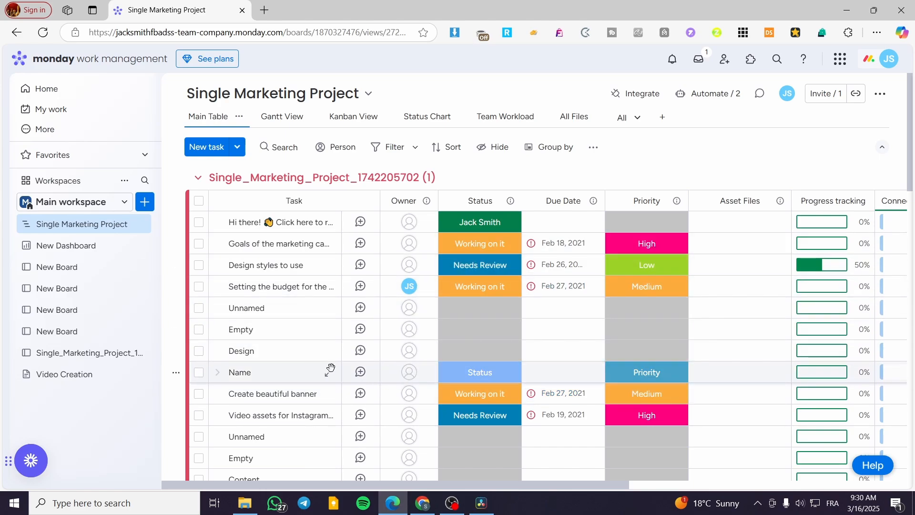
# Step: Delete the consecutive Unnamed, Empty, Design and Name tasks below the budget-setting task
pyautogui.click(198, 308)
pyautogui.click(198, 329)
pyautogui.click(199, 351)
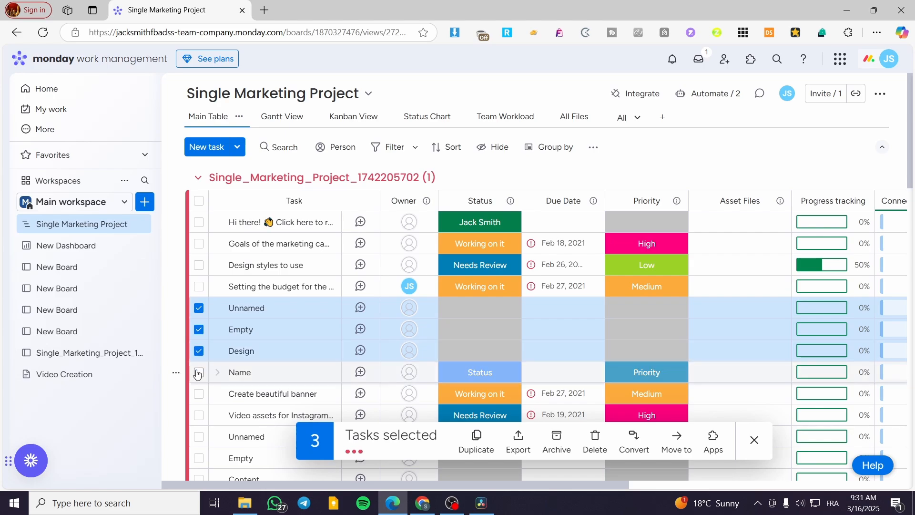
pyautogui.click(199, 372)
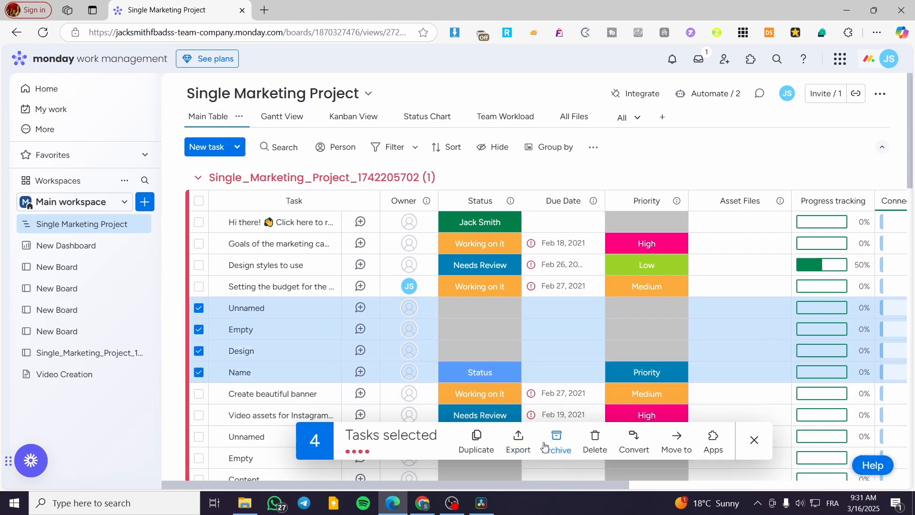
pyautogui.click(594, 441)
pyautogui.click(578, 290)
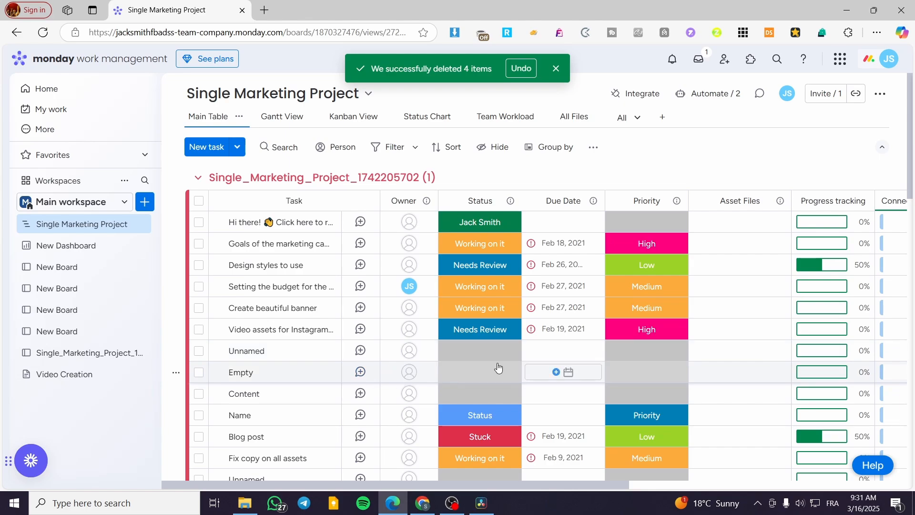
pyautogui.scroll(-1, 289, 350)
pyautogui.scroll(1, 289, 350)
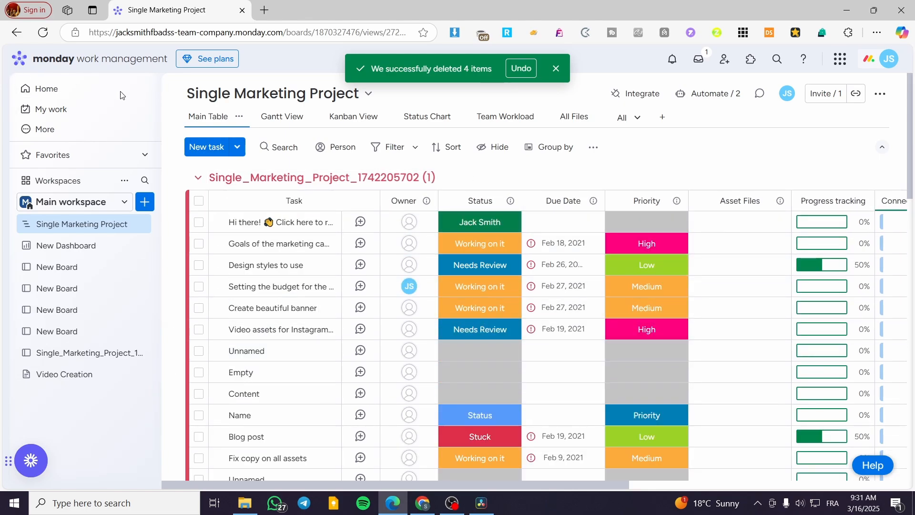
pyautogui.scroll(-10, 554, 314)
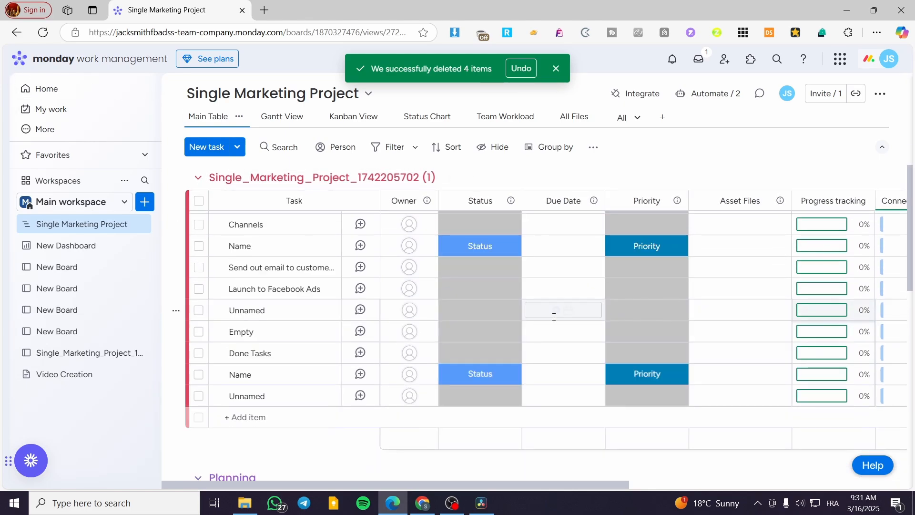
pyautogui.scroll(10, 431, 351)
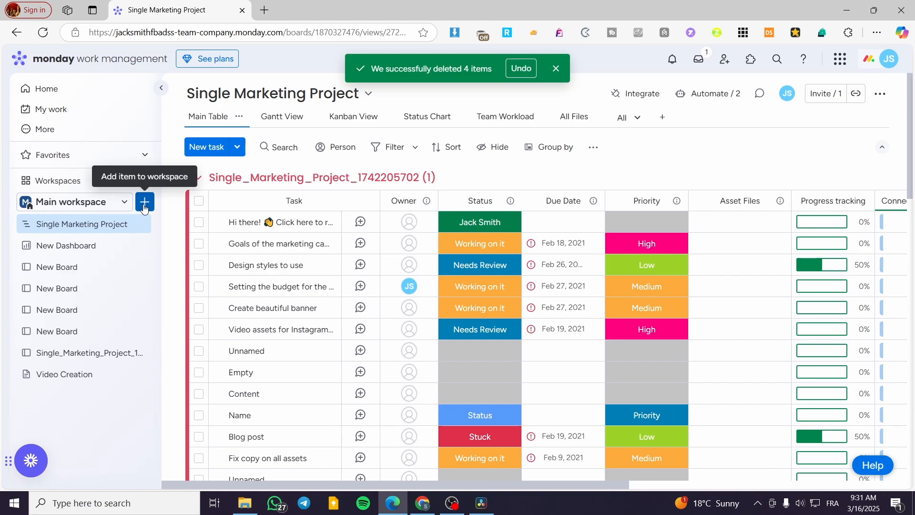
pyautogui.click(85, 206)
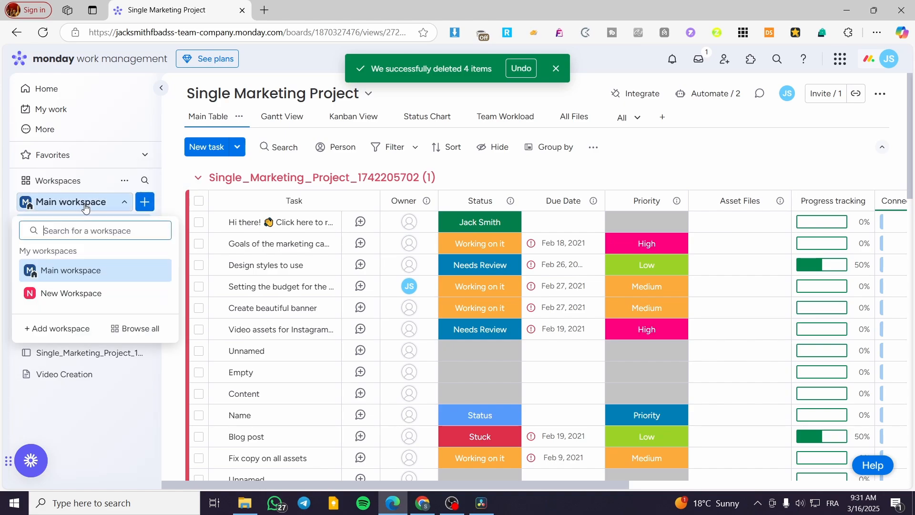
# Step: Start adding a template-based form to the Main workspace
pyautogui.click(143, 205)
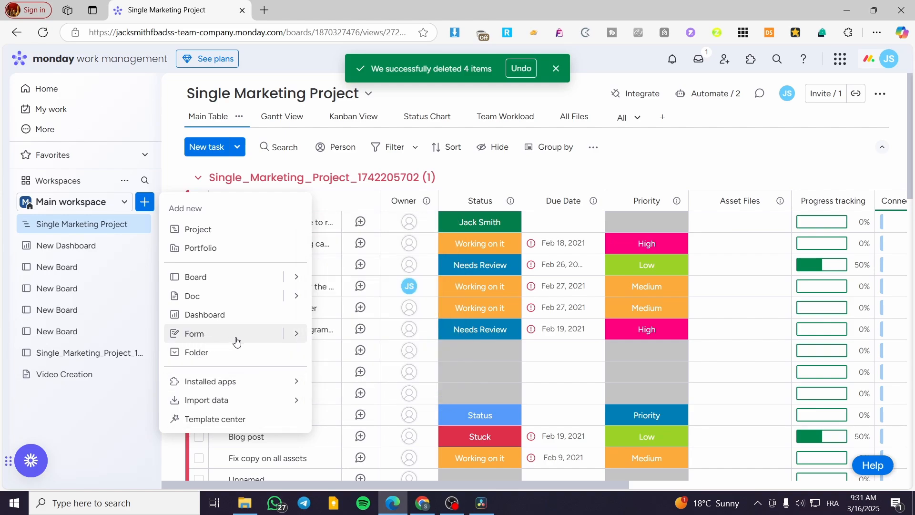
pyautogui.moveTo(292, 339)
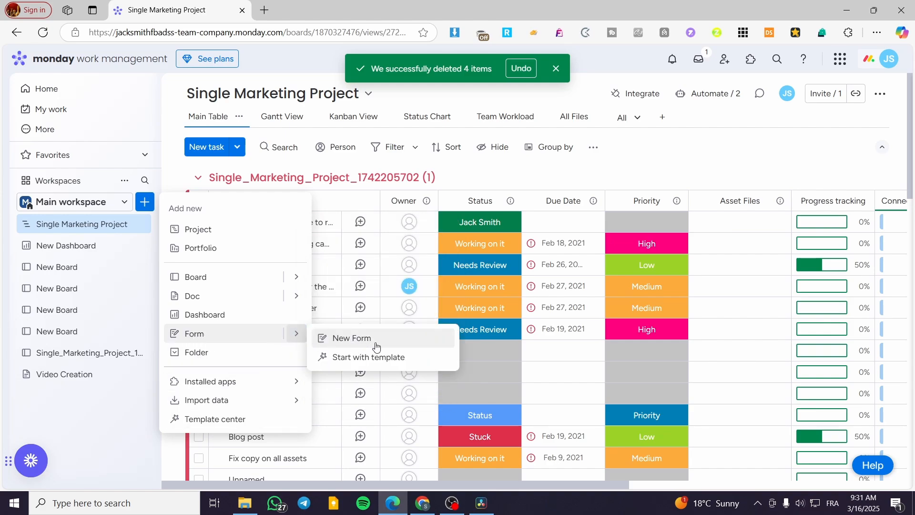
pyautogui.click(393, 361)
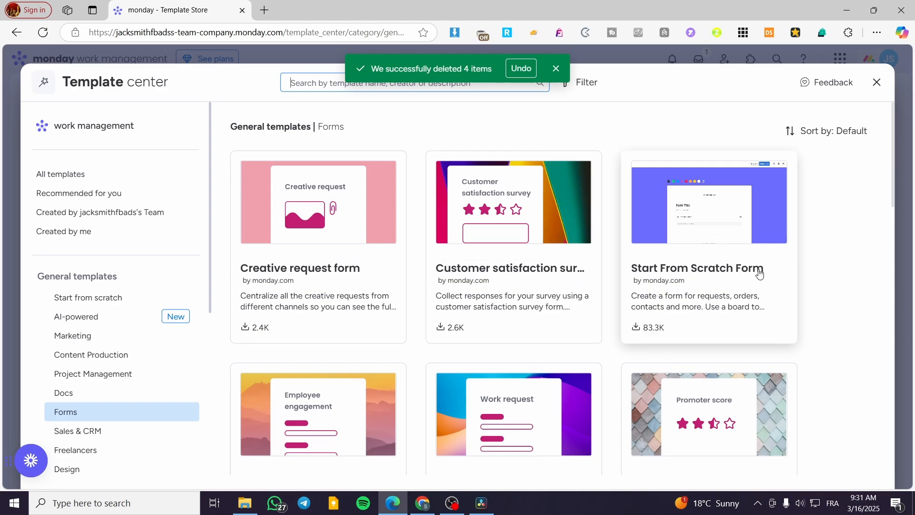
# Step: Browse the available form templates, from creative requests and surveys to contact, project request and order forms
pyautogui.scroll(-2, 759, 272)
pyautogui.scroll(2, 638, 207)
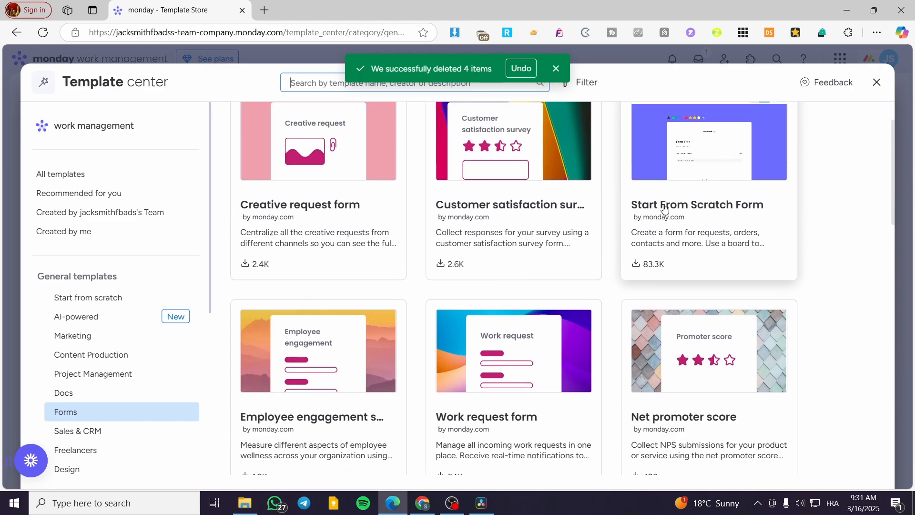
pyautogui.scroll(-4, 418, 305)
pyautogui.scroll(-1, 418, 306)
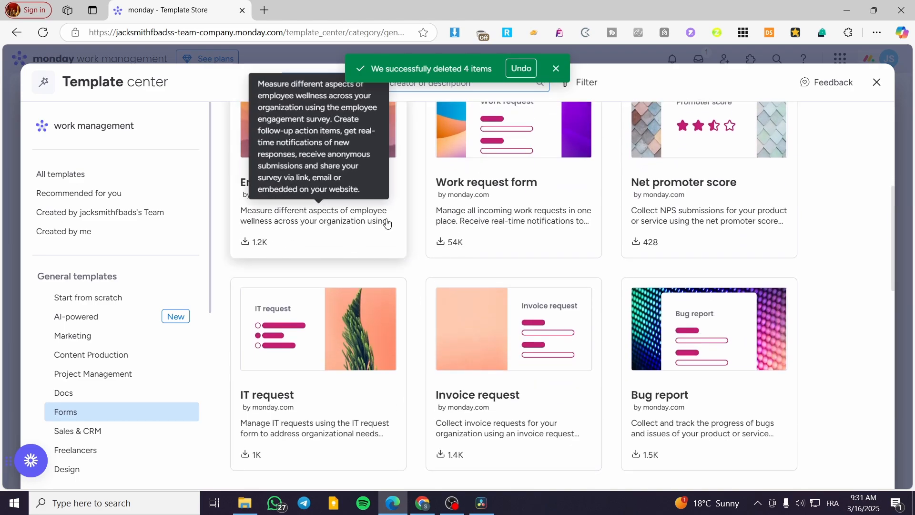
pyautogui.scroll(-2, 859, 295)
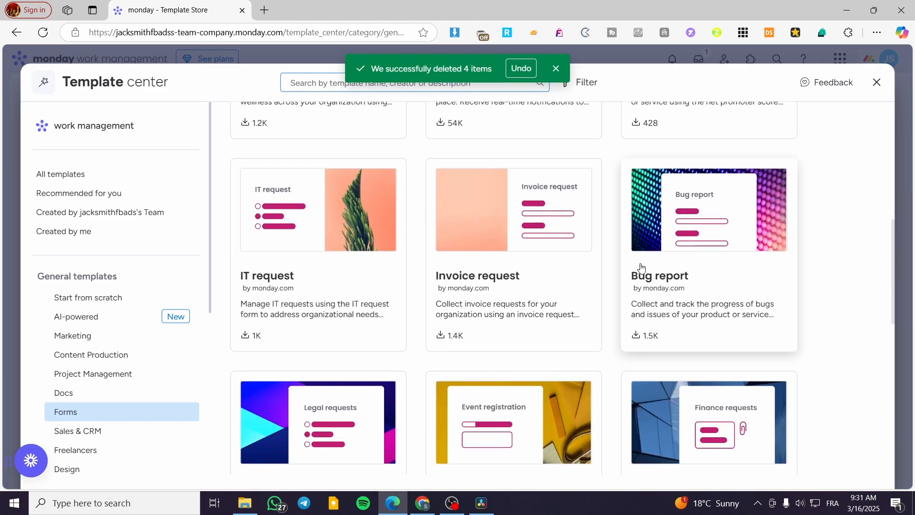
pyautogui.scroll(-3, 619, 256)
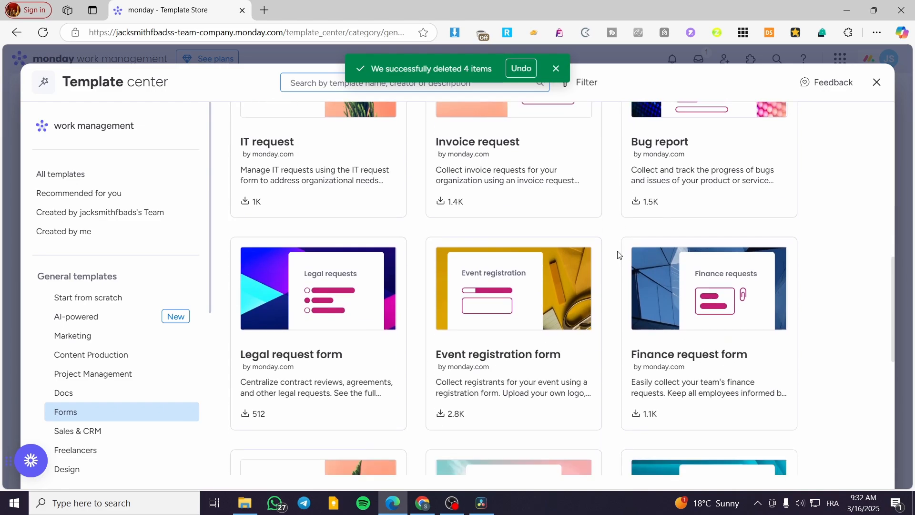
pyautogui.scroll(-1, 749, 305)
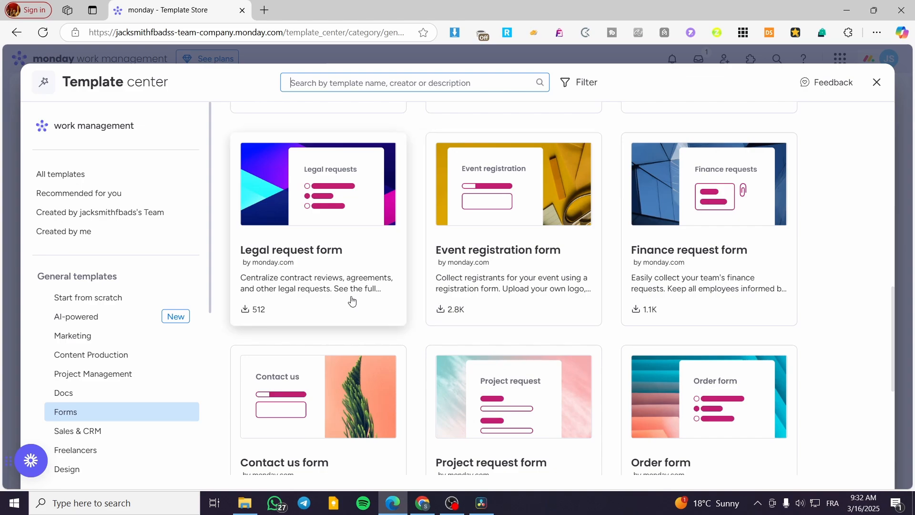
pyautogui.scroll(2, 390, 303)
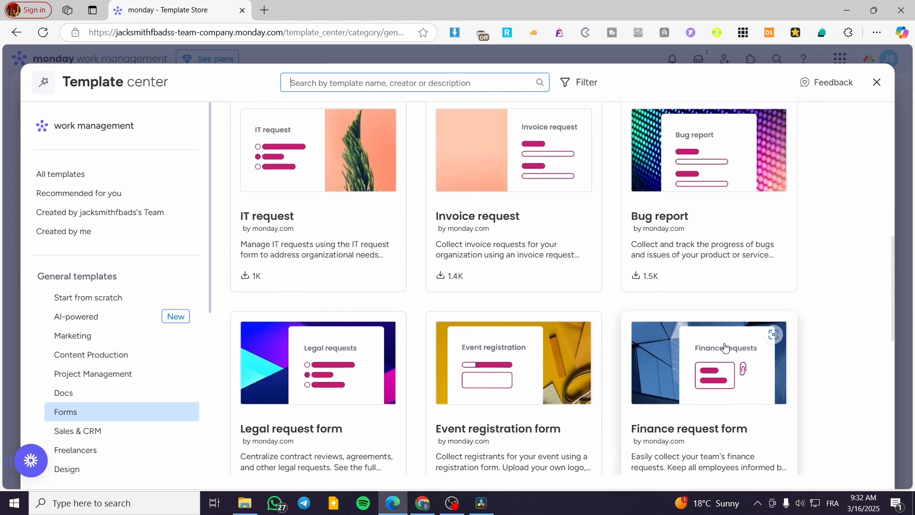
pyautogui.scroll(4, 725, 348)
pyautogui.scroll(2, 377, 352)
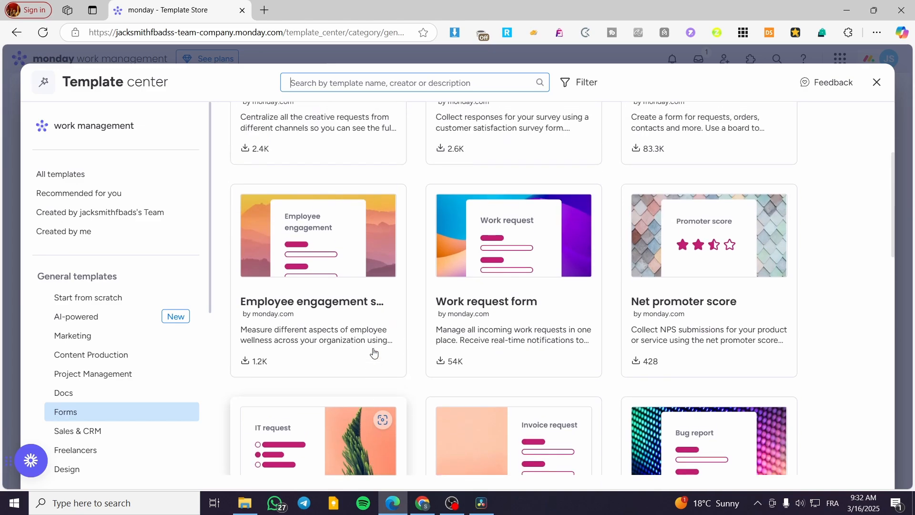
# Step: Preview both images of the Work request form template and add the template to the Main workspace
pyautogui.click(546, 260)
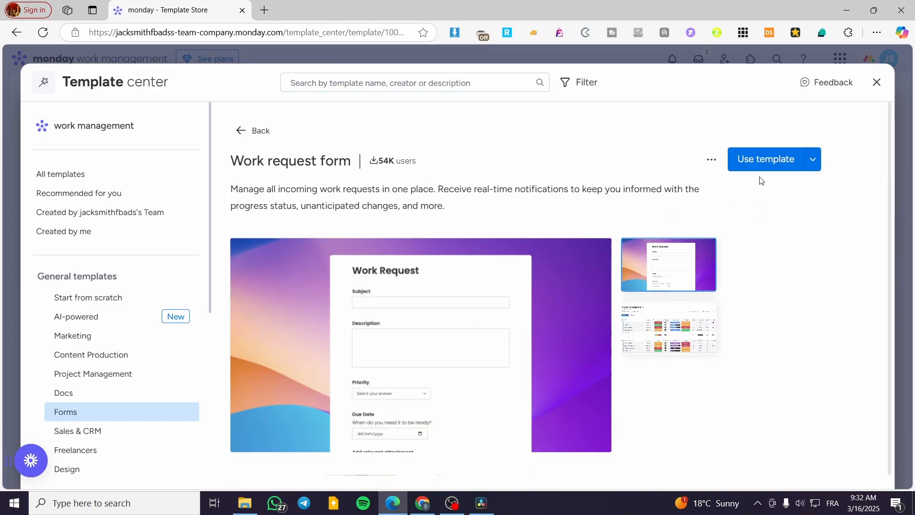
pyautogui.click(679, 332)
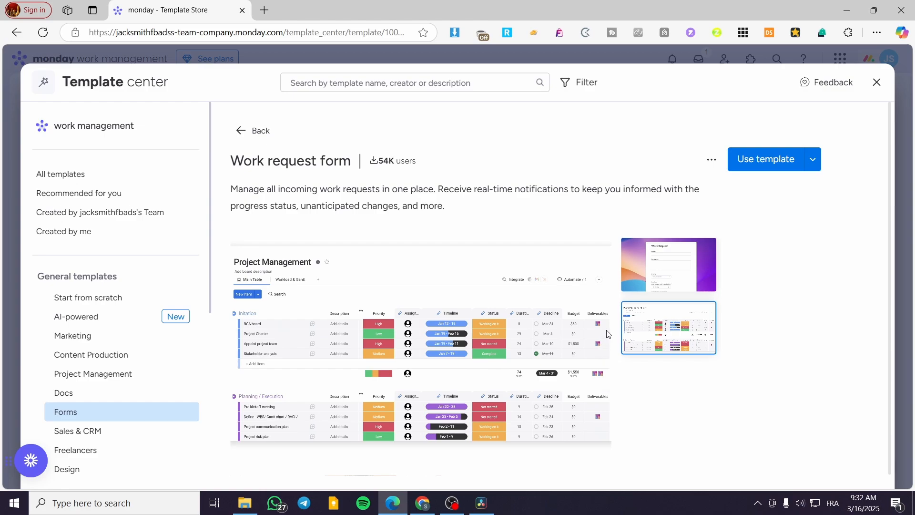
pyautogui.click(686, 268)
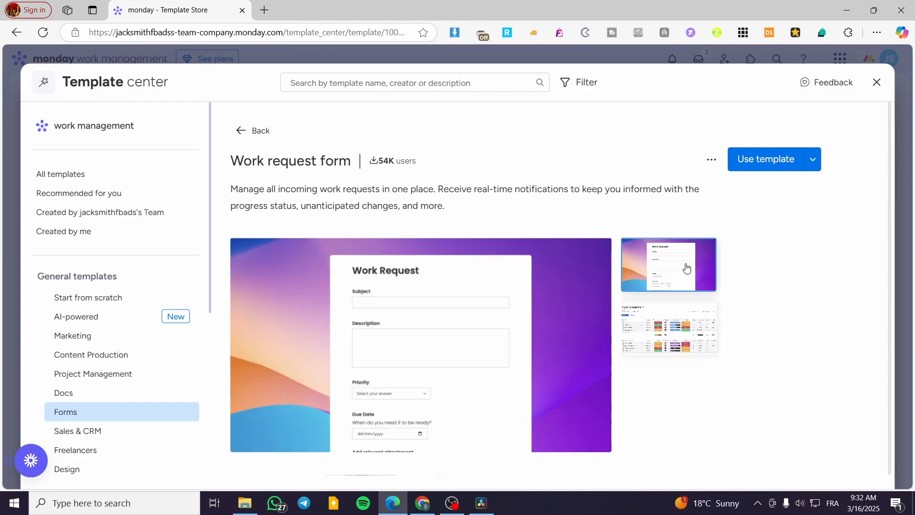
pyautogui.moveTo(578, 301)
pyautogui.click(774, 162)
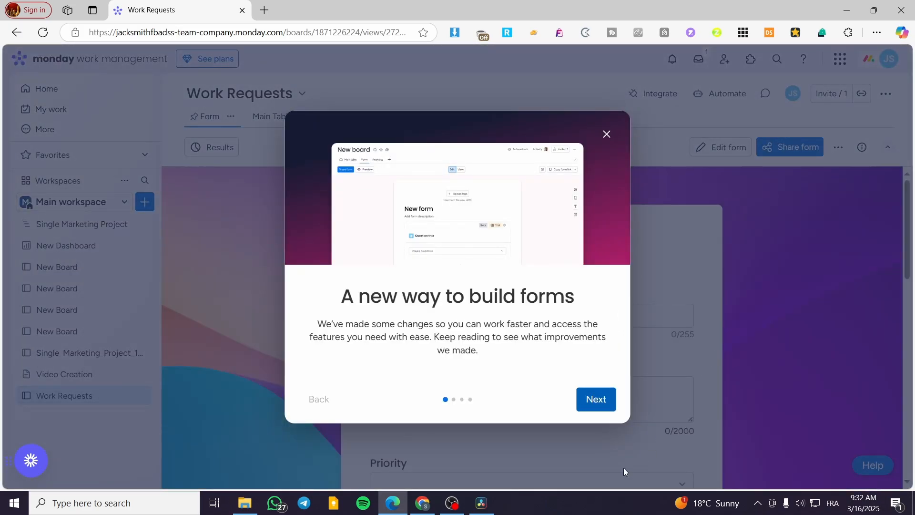
# Step: Page through the introduction to the new form builder and dismiss it
pyautogui.click(601, 403)
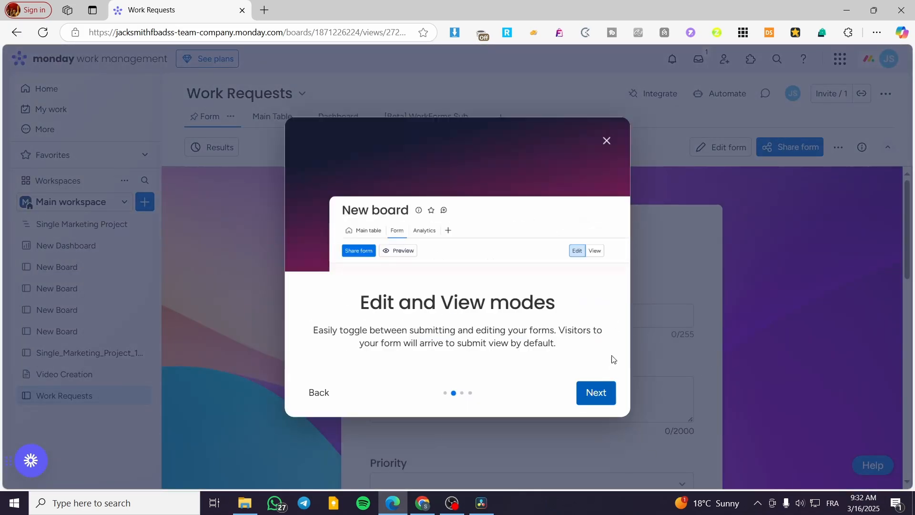
pyautogui.click(589, 396)
pyautogui.click(595, 396)
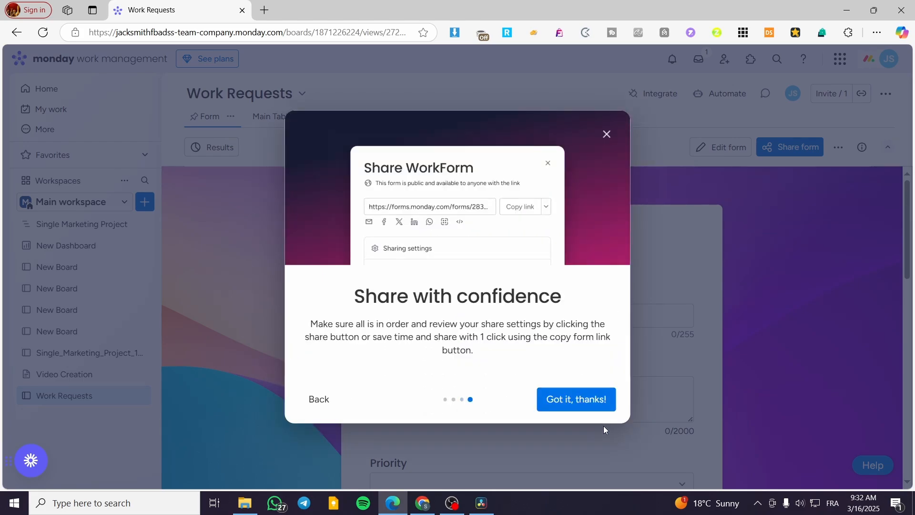
pyautogui.click(606, 135)
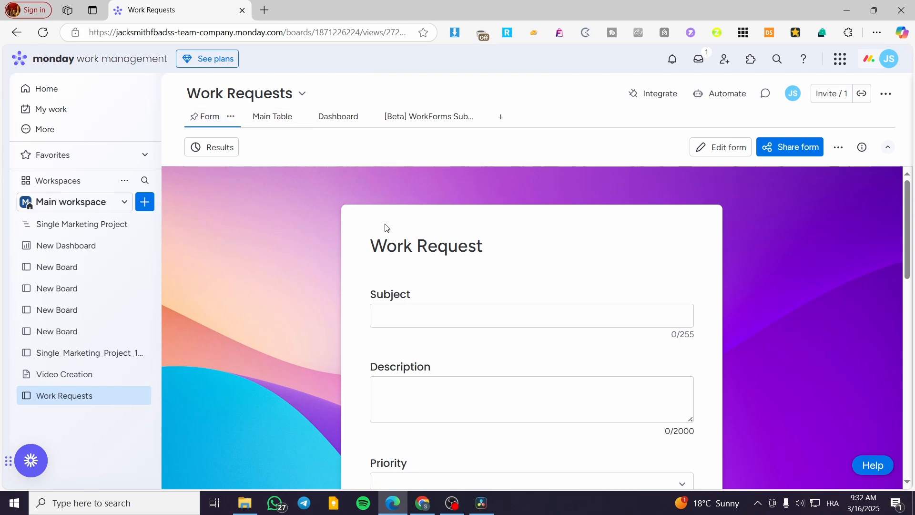
# Step: Examine the fields of the Work Request form, including subject, description, priority, due date, attachment and request type
pyautogui.scroll(-6, 668, 316)
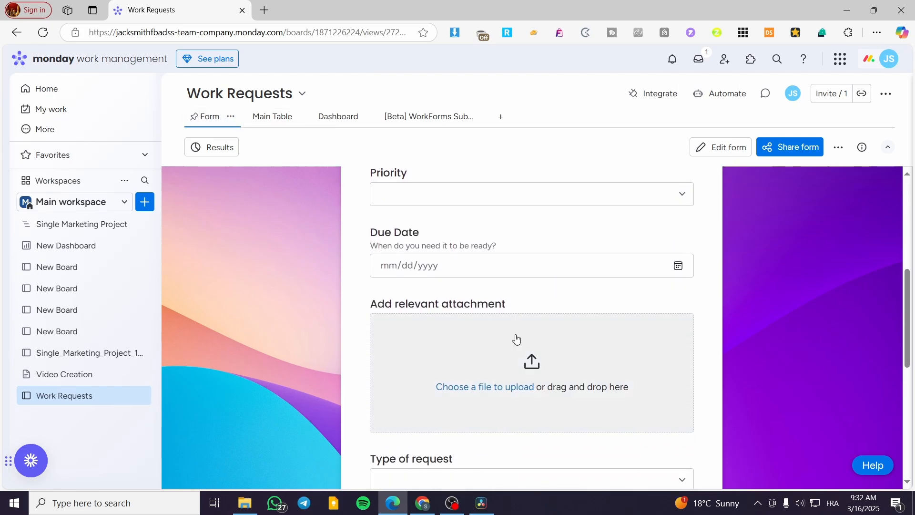
pyautogui.scroll(-7, 517, 338)
pyautogui.scroll(11, 493, 372)
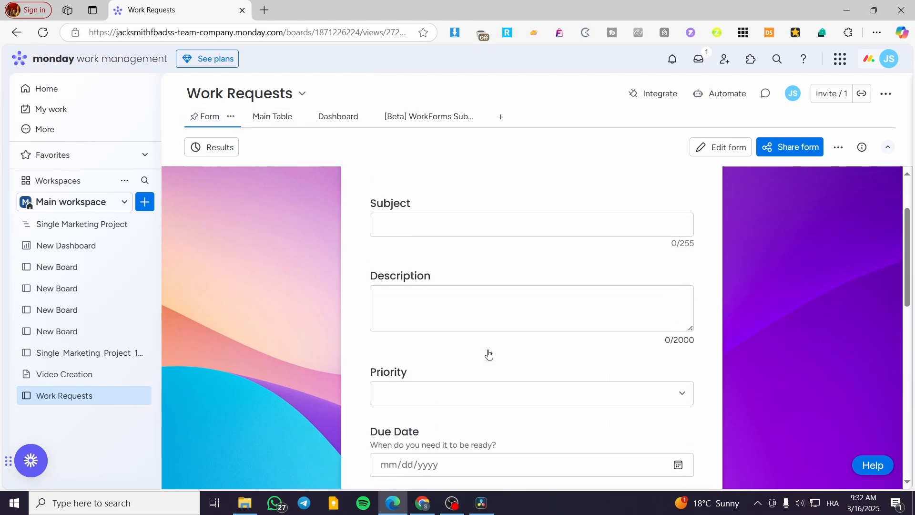
pyautogui.scroll(2, 488, 353)
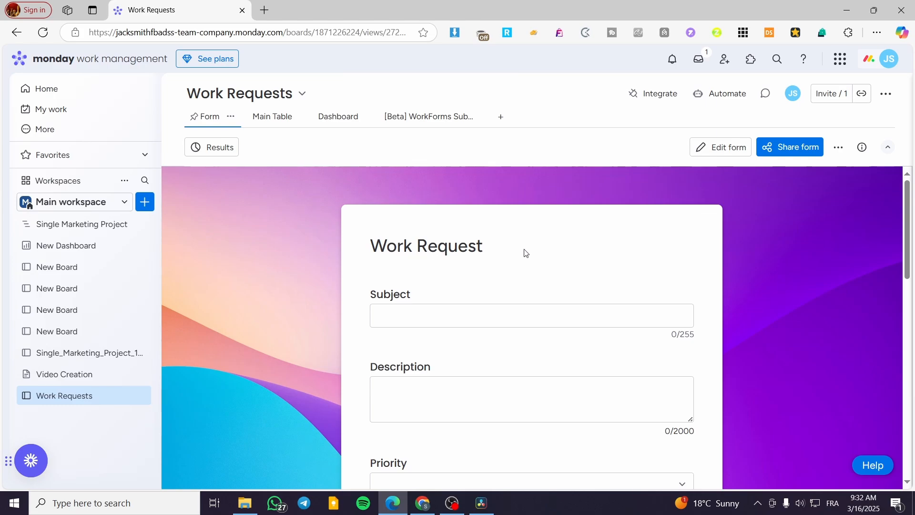
pyautogui.scroll(-3, 524, 255)
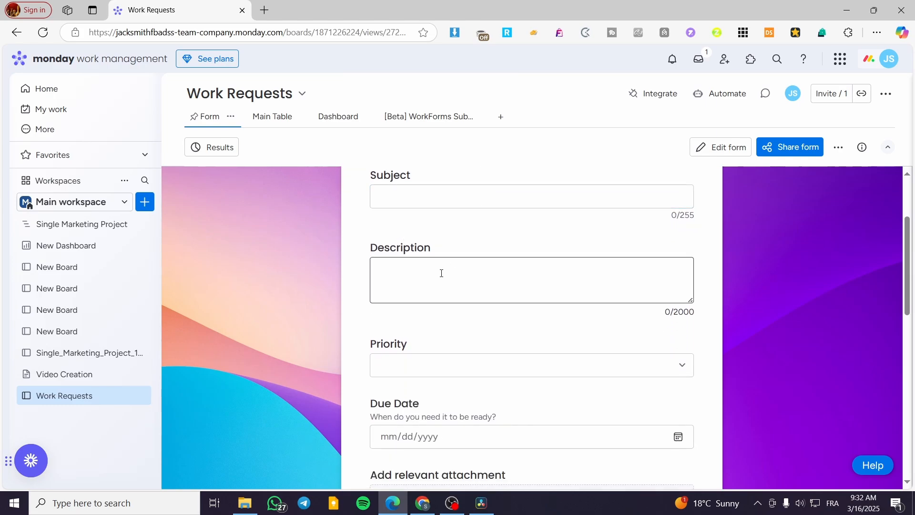
pyautogui.scroll(-1, 442, 271)
pyautogui.click(574, 303)
pyautogui.scroll(-4, 507, 364)
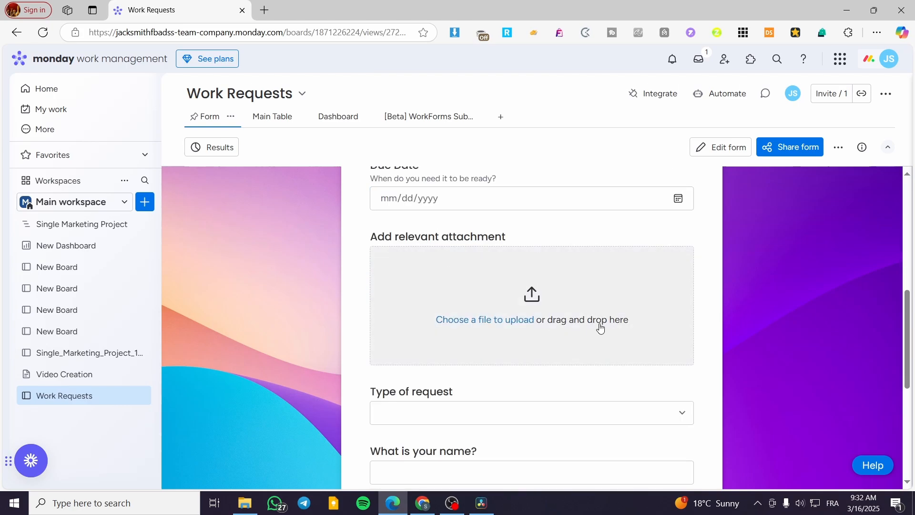
# Step: Examine the remaining fields of the Work Request form, including name, email, phone number and department
pyautogui.scroll(-1, 464, 380)
pyautogui.scroll(-6, 464, 380)
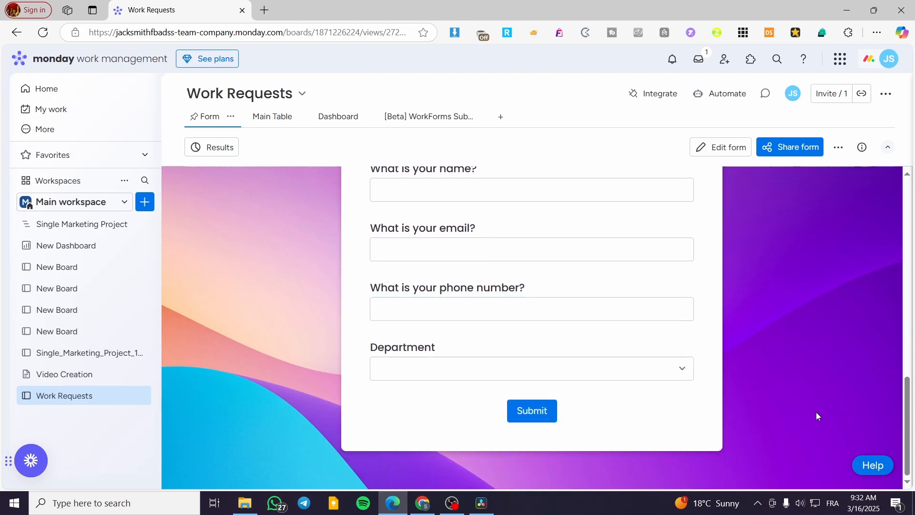
pyautogui.scroll(11, 811, 401)
pyautogui.scroll(3, 799, 374)
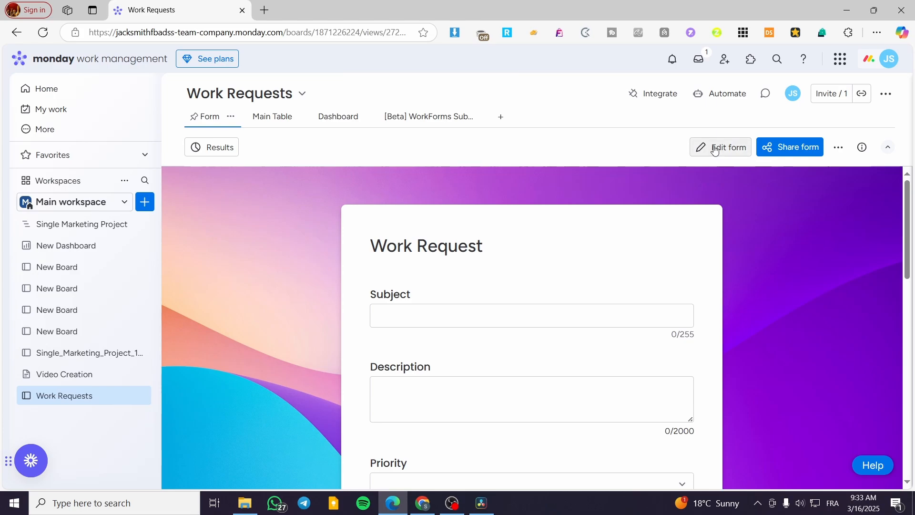
# Step: Open the Work Request form for editing and switch its Welcome page on and back off
pyautogui.click(840, 149)
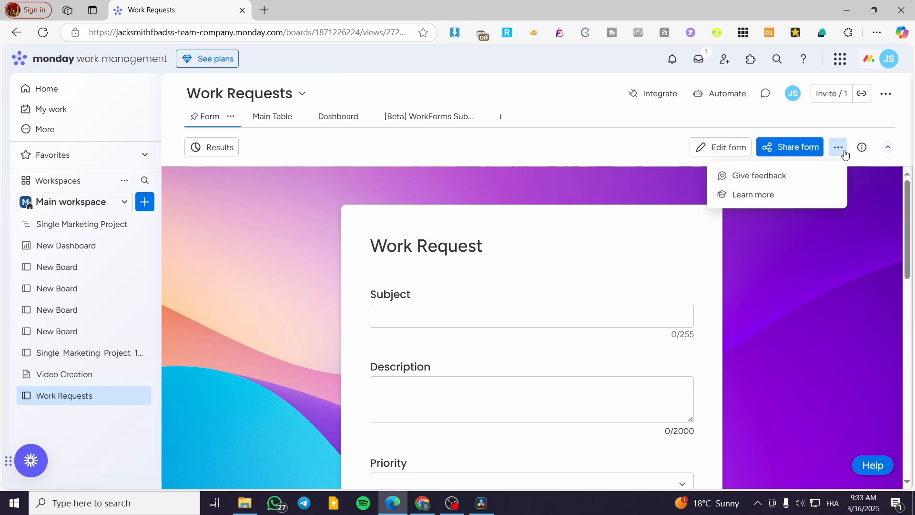
pyautogui.click(726, 153)
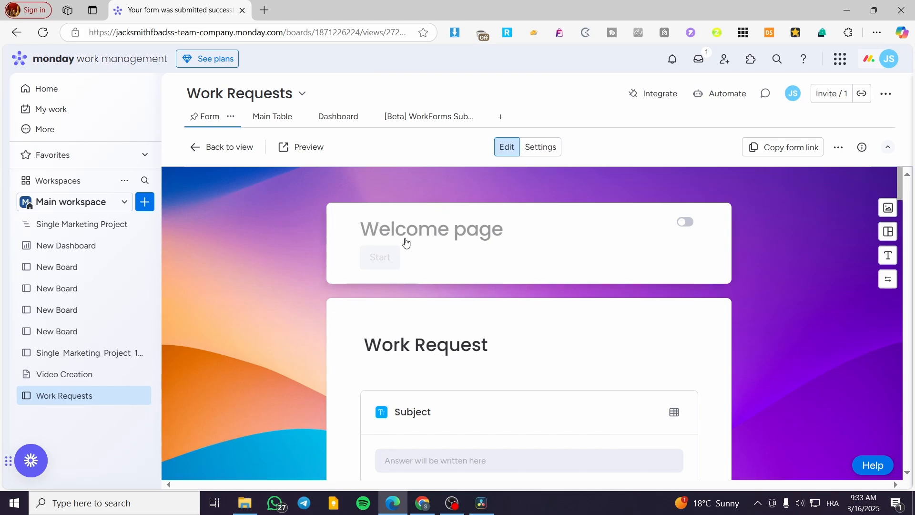
pyautogui.click(686, 223)
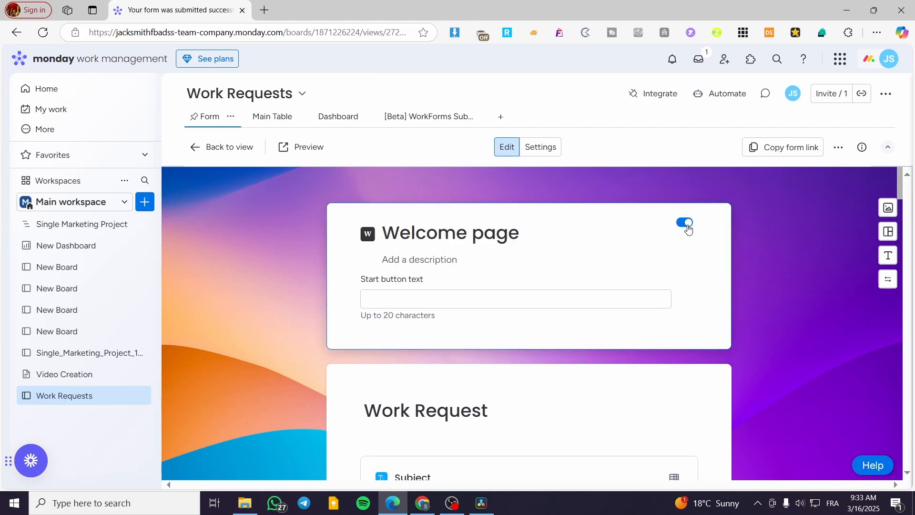
pyautogui.click(687, 223)
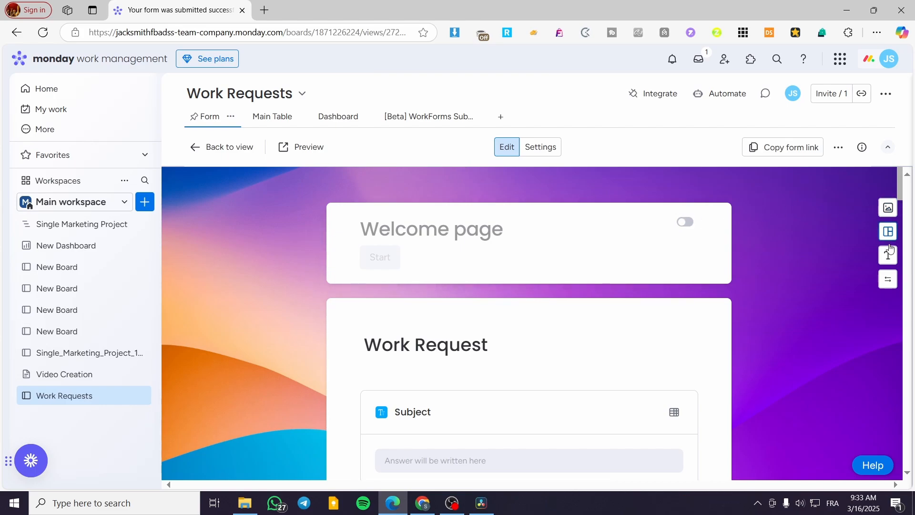
# Step: Examine the form's design options for background image, form format and layout, and text font
pyautogui.scroll(-7, 791, 268)
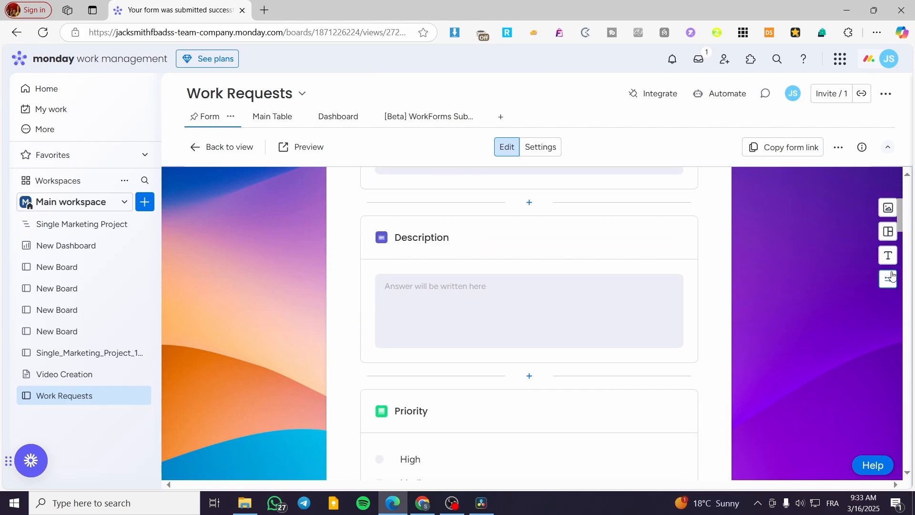
pyautogui.click(889, 208)
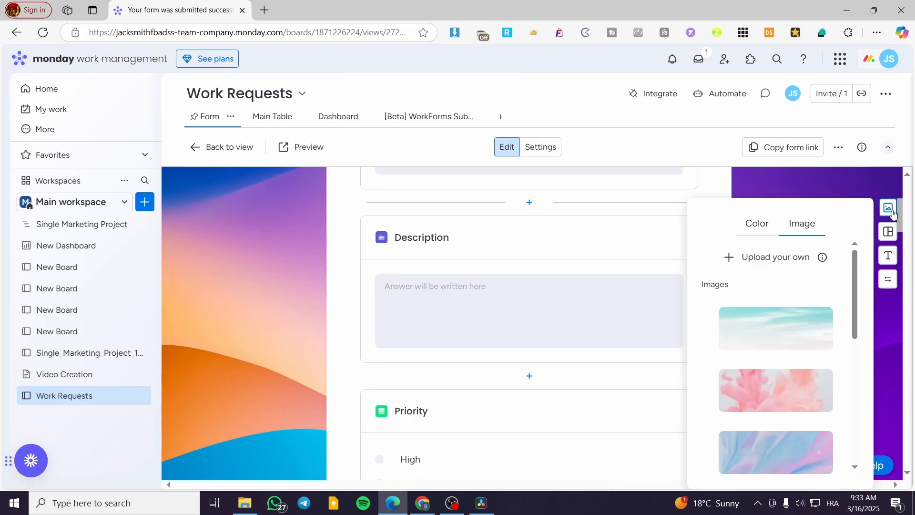
pyautogui.click(860, 193)
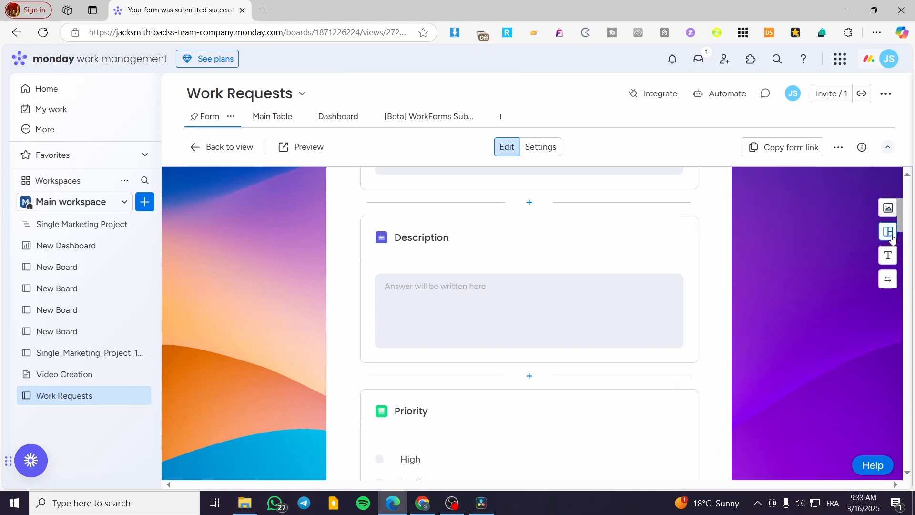
pyautogui.click(889, 232)
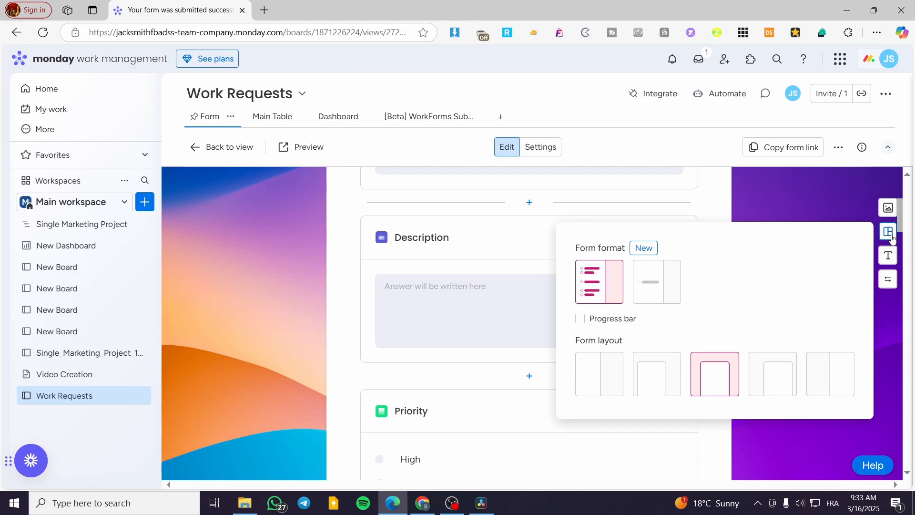
pyautogui.click(889, 256)
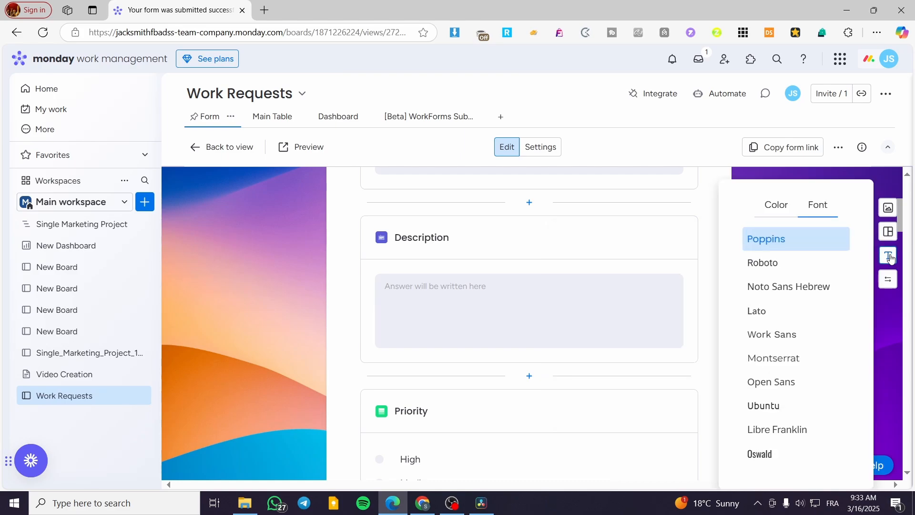
# Step: Flip the form and text alignment to right-to-left and switch it back
pyautogui.click(890, 281)
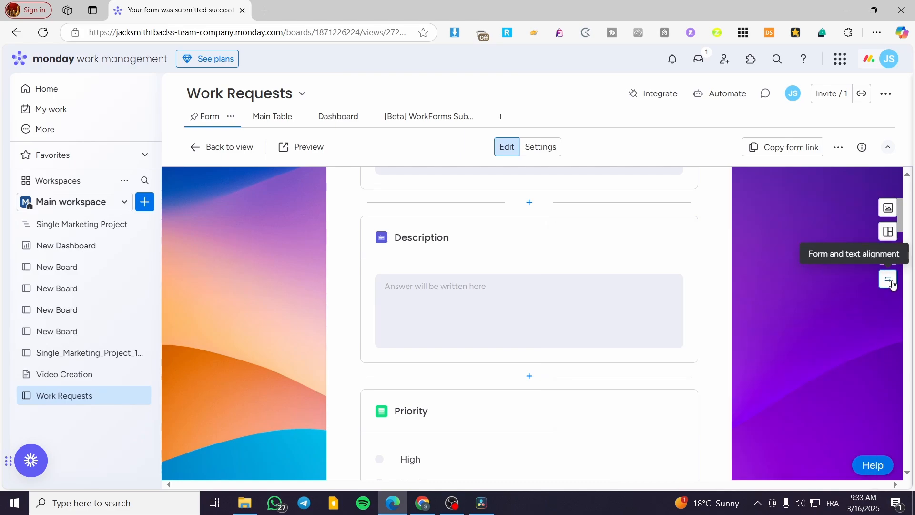
pyautogui.click(890, 282)
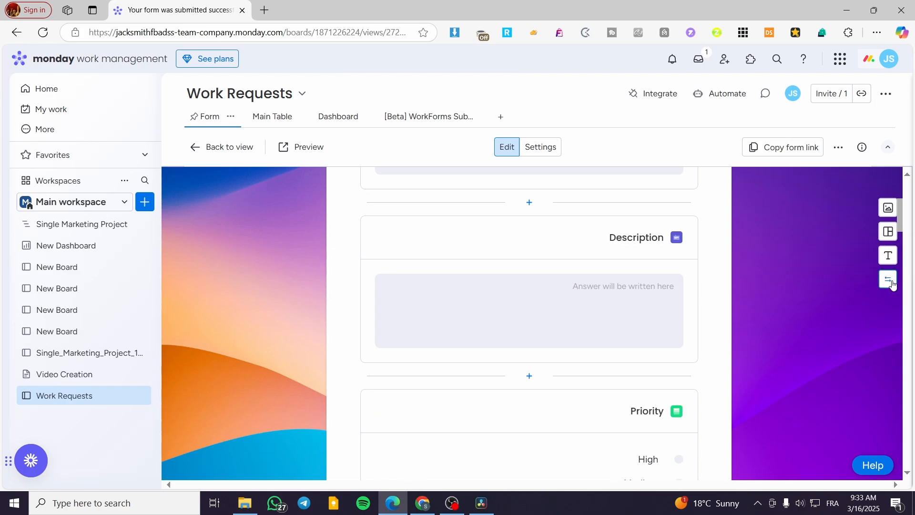
pyautogui.click(890, 281)
pyautogui.scroll(5, 855, 300)
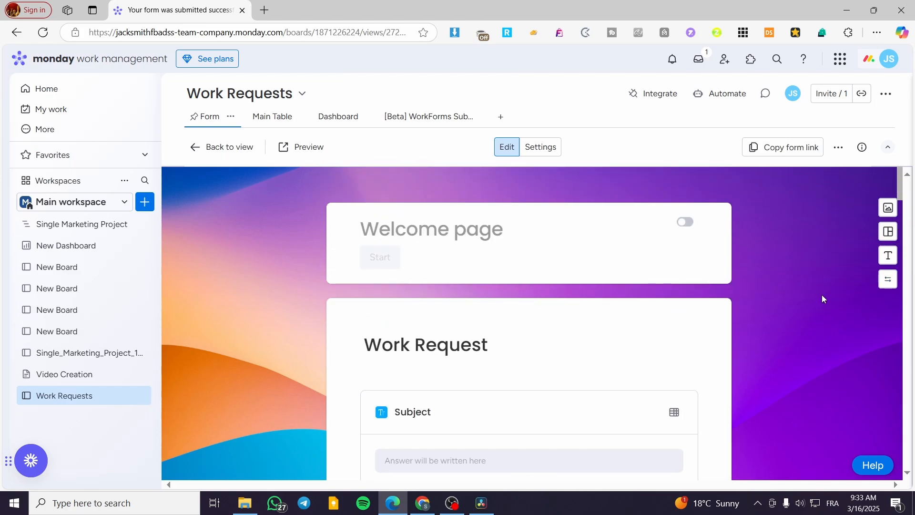
# Step: Browse the question types that can be added between the Priority and Due Date questions
pyautogui.scroll(-8, 763, 297)
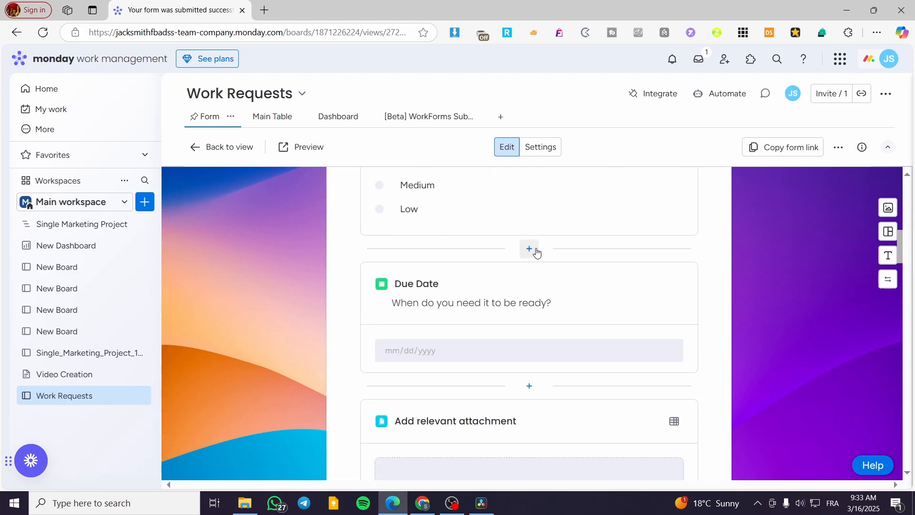
pyautogui.click(535, 250)
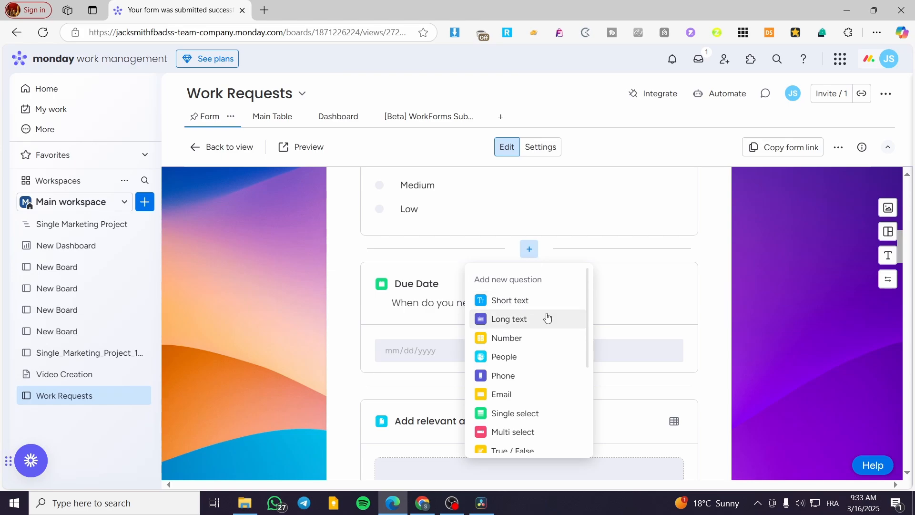
pyautogui.scroll(-2, 553, 362)
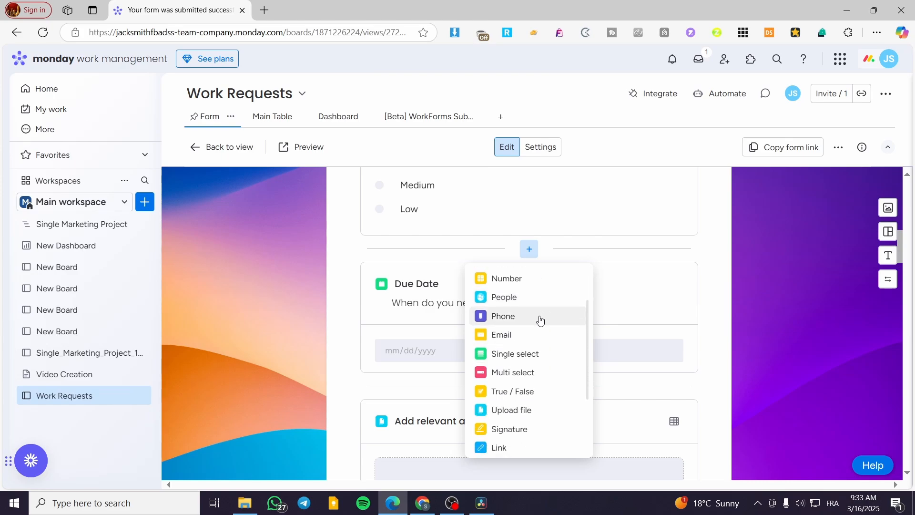
pyautogui.scroll(-3, 550, 330)
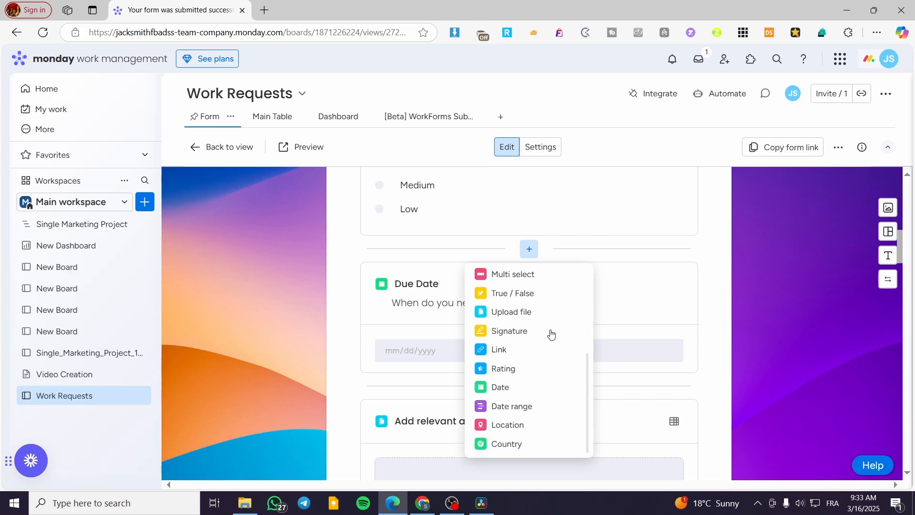
pyautogui.scroll(10, 588, 353)
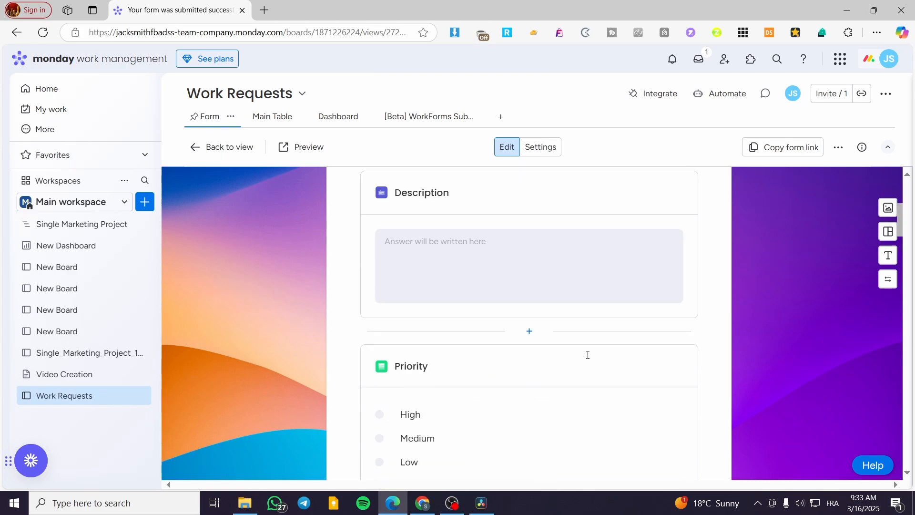
# Step: Review the form's settings, from multiple submissions and drafts to response limit and branding, and return to the form view
pyautogui.click(541, 147)
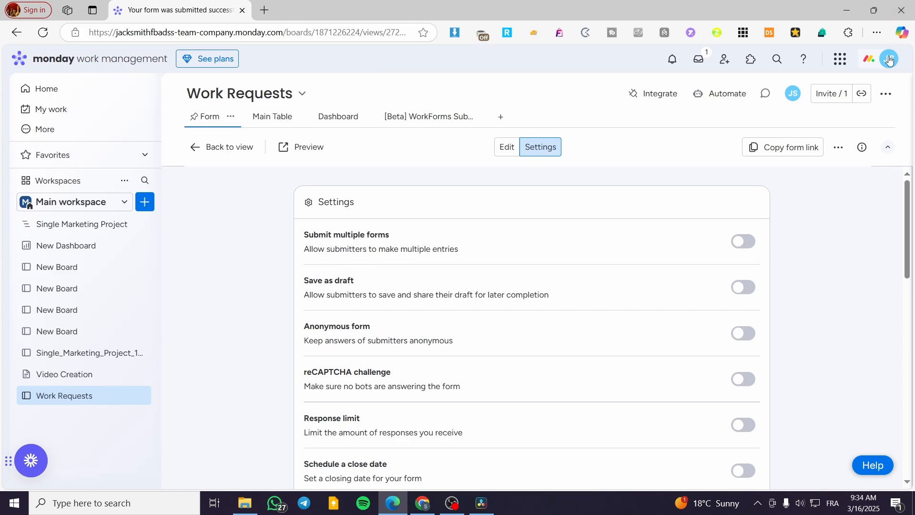
pyautogui.click(742, 241)
pyautogui.scroll(-3, 373, 391)
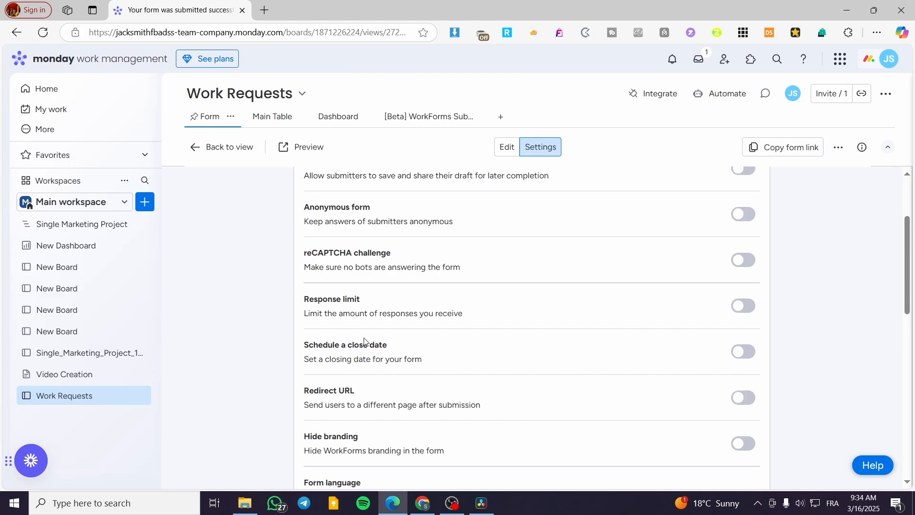
pyautogui.scroll(3, 363, 340)
pyautogui.click(223, 146)
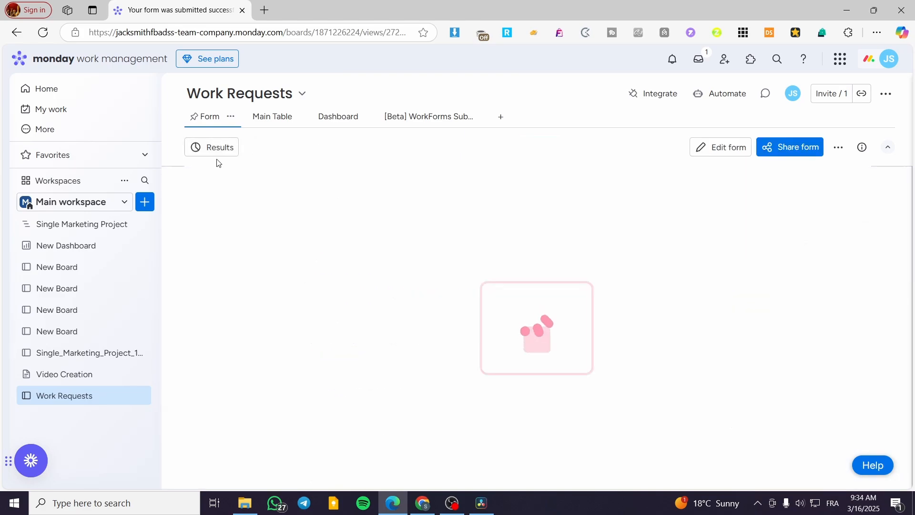
# Step: Copy the Work Request form's share link and look over the sharing settings before closing them
pyautogui.click(801, 150)
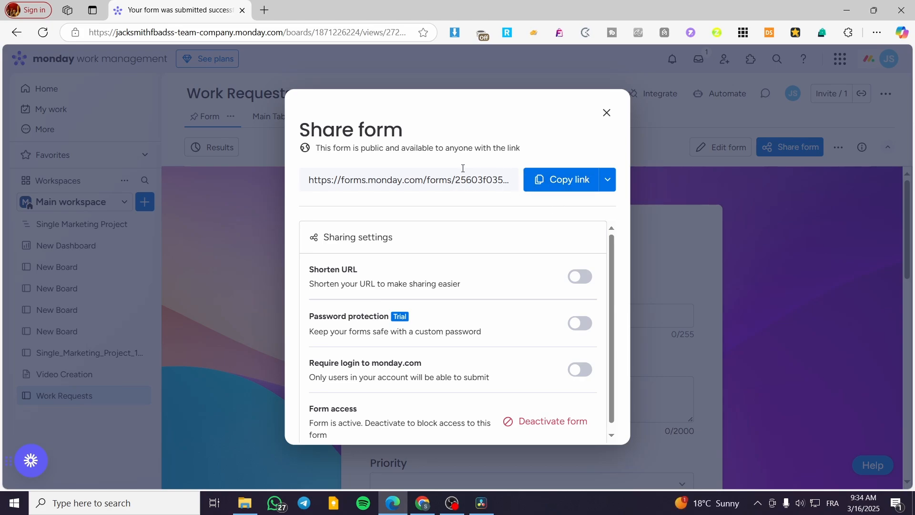
pyautogui.click(553, 182)
pyautogui.scroll(-1, 538, 301)
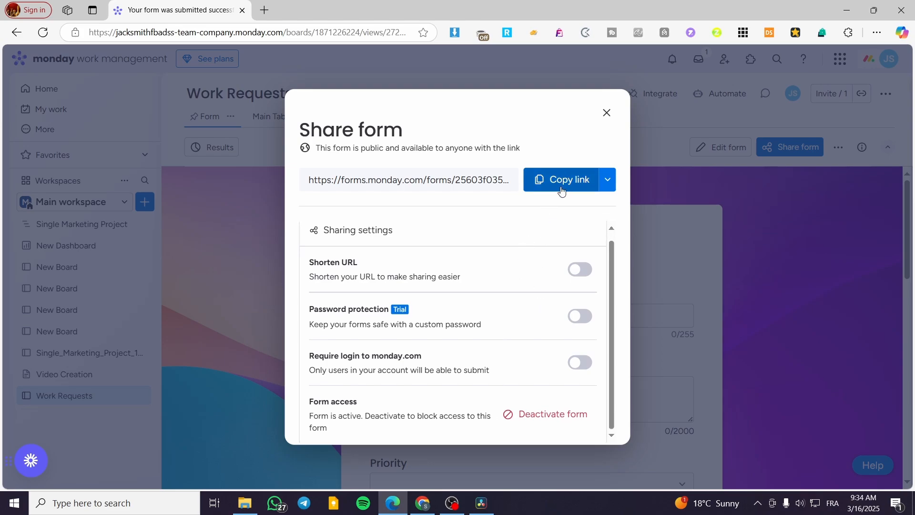
pyautogui.click(608, 113)
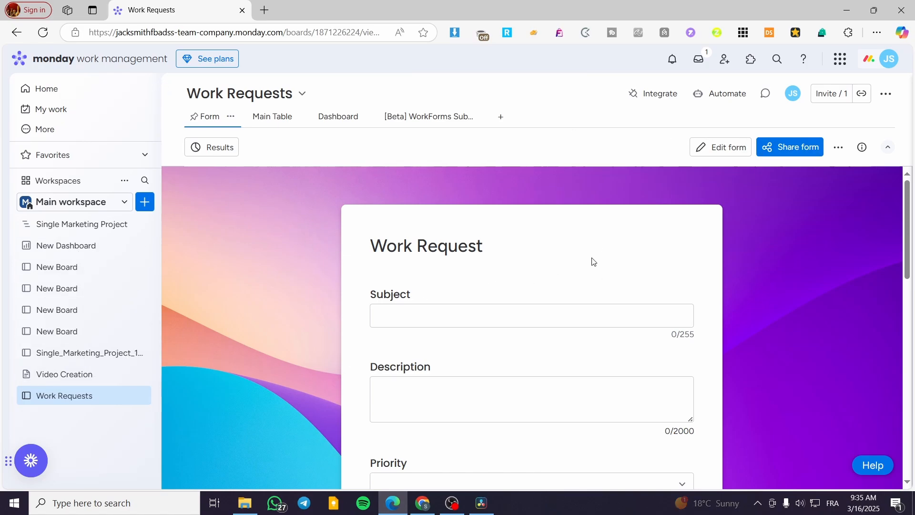
# Step: Create a new form in the Main workspace and try out its single select answers, ending on Option 3
pyautogui.click(145, 202)
pyautogui.click(208, 335)
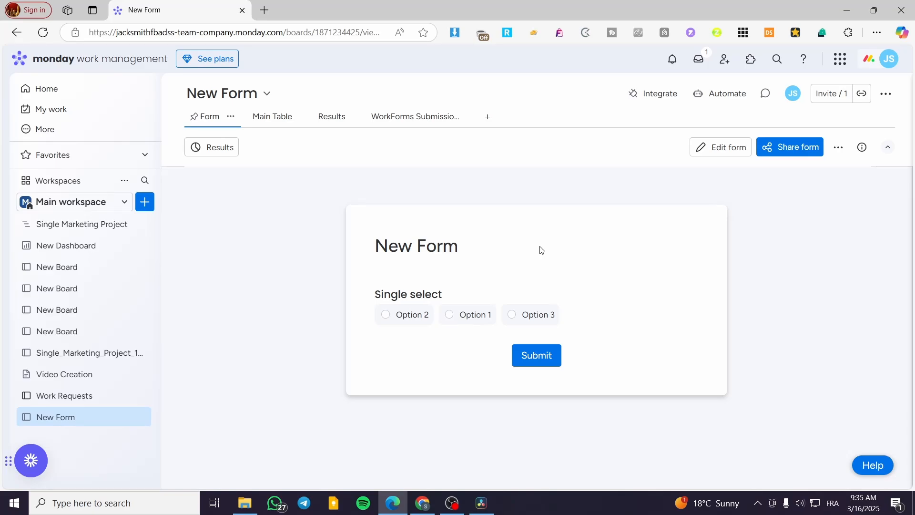
pyautogui.click(412, 323)
pyautogui.click(471, 316)
pyautogui.click(509, 316)
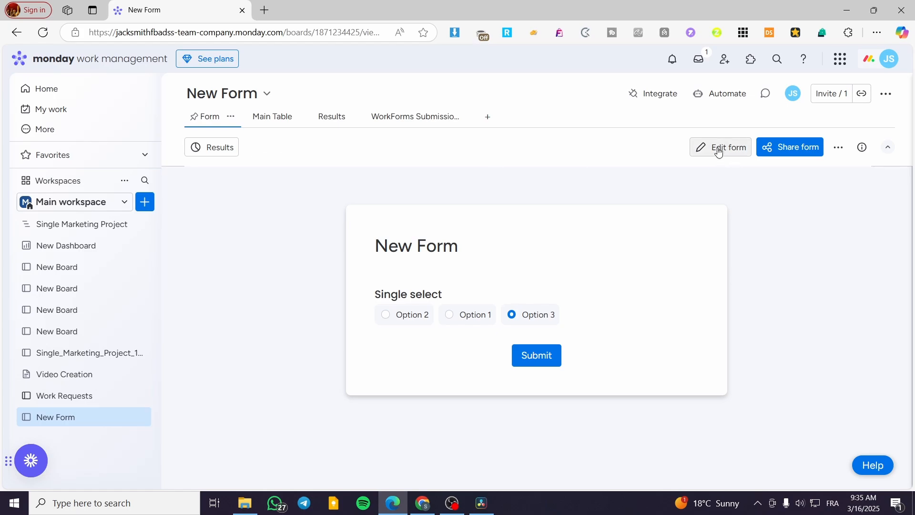
# Step: Check the new form's results summary, return to the form view and dismiss the saved changes dialog
pyautogui.click(233, 149)
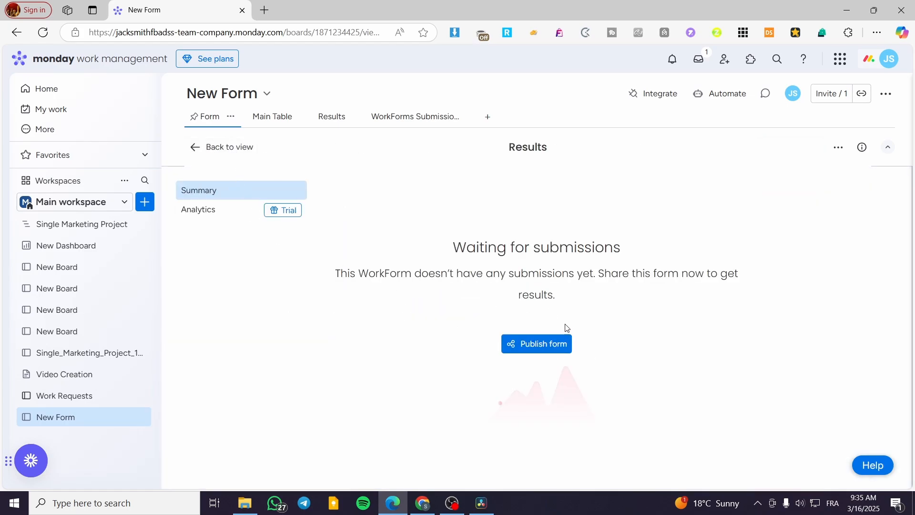
pyautogui.click(217, 148)
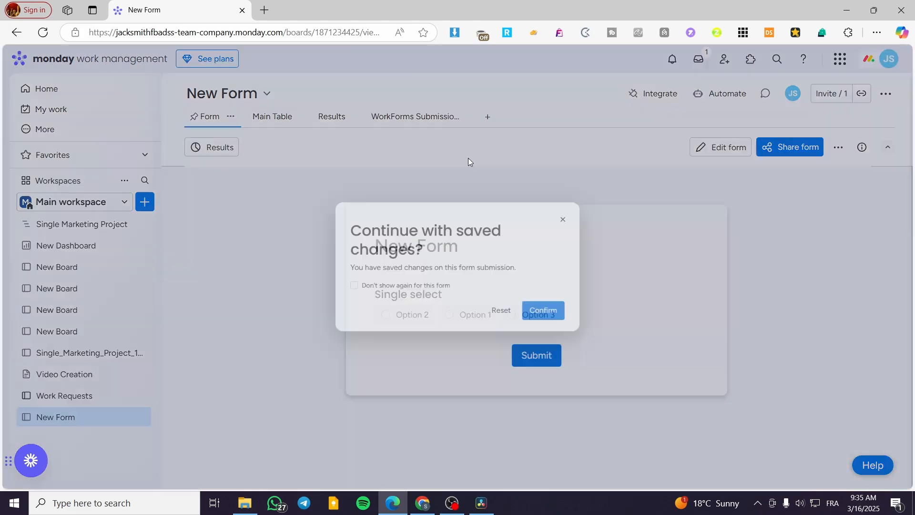
pyautogui.click(591, 206)
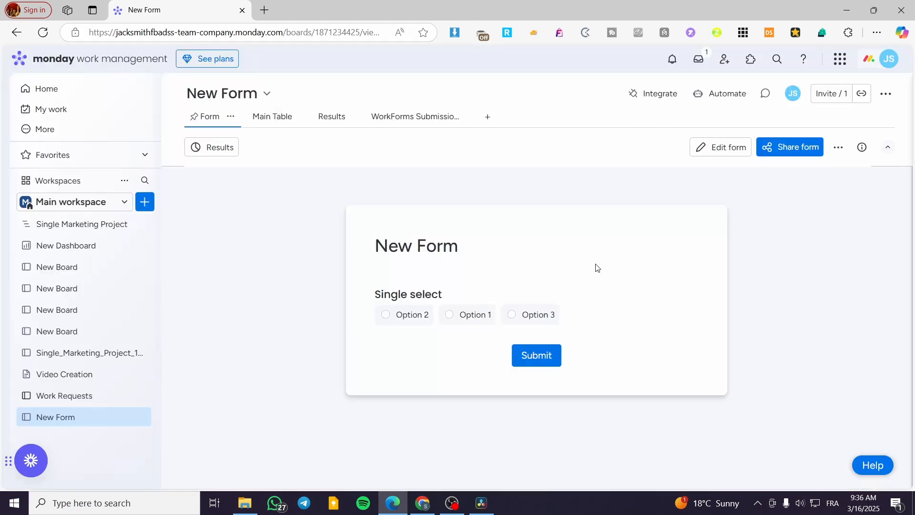
# Step: Open the new form for editing and look over its Welcome page, title and single select question
pyautogui.click(732, 148)
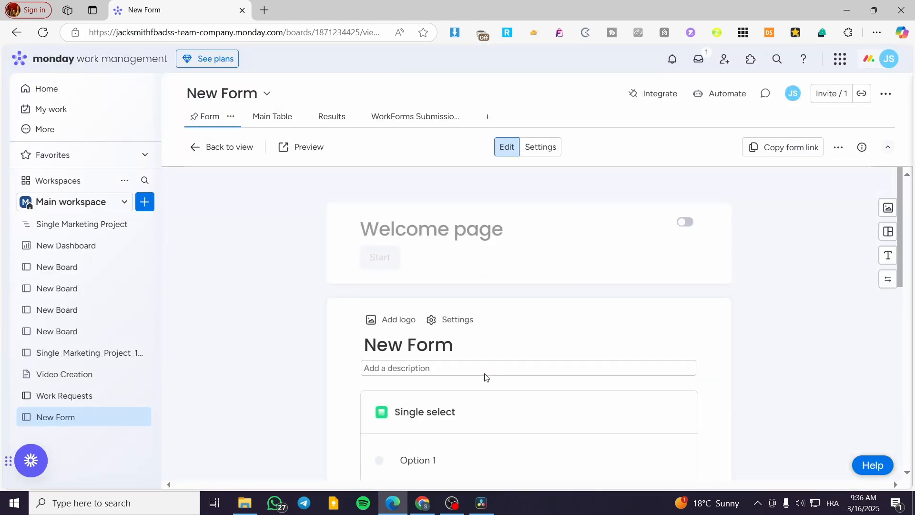
pyautogui.scroll(-5, 699, 305)
pyautogui.scroll(3, 567, 320)
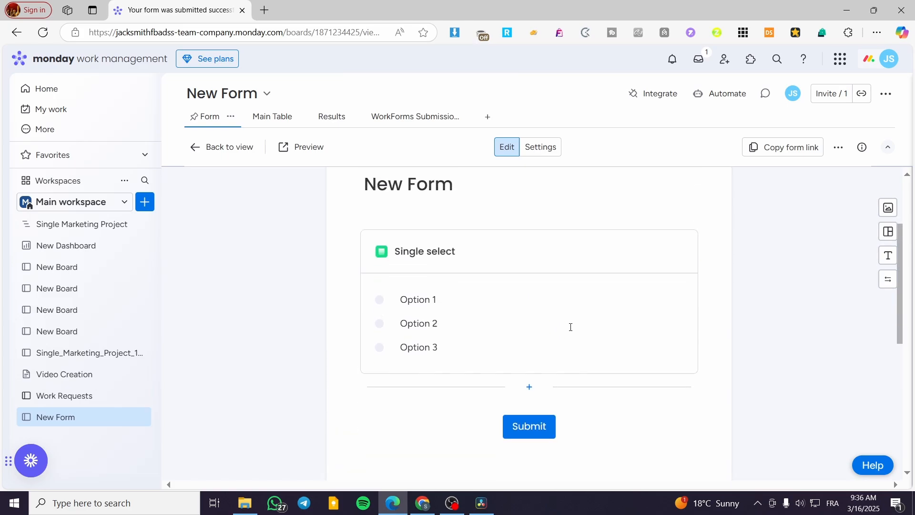
pyautogui.scroll(-7, 570, 325)
pyautogui.scroll(10, 548, 329)
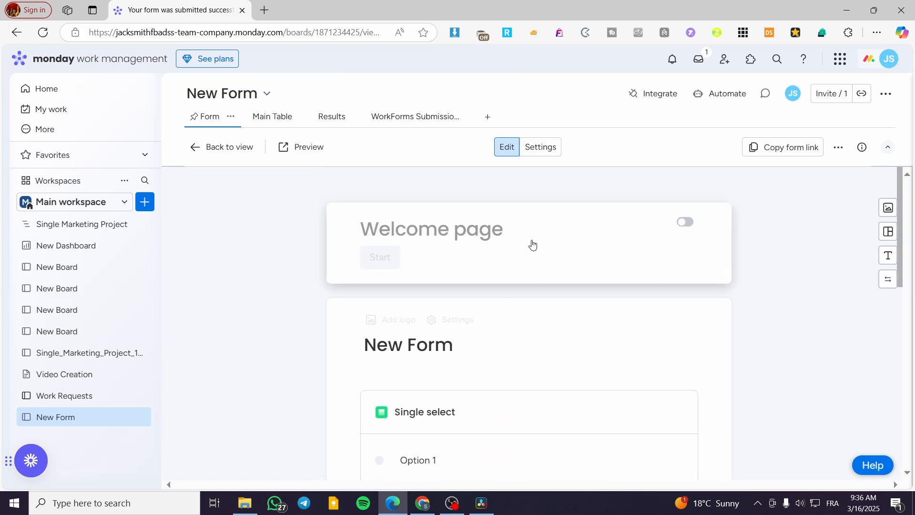
pyautogui.scroll(-4, 505, 302)
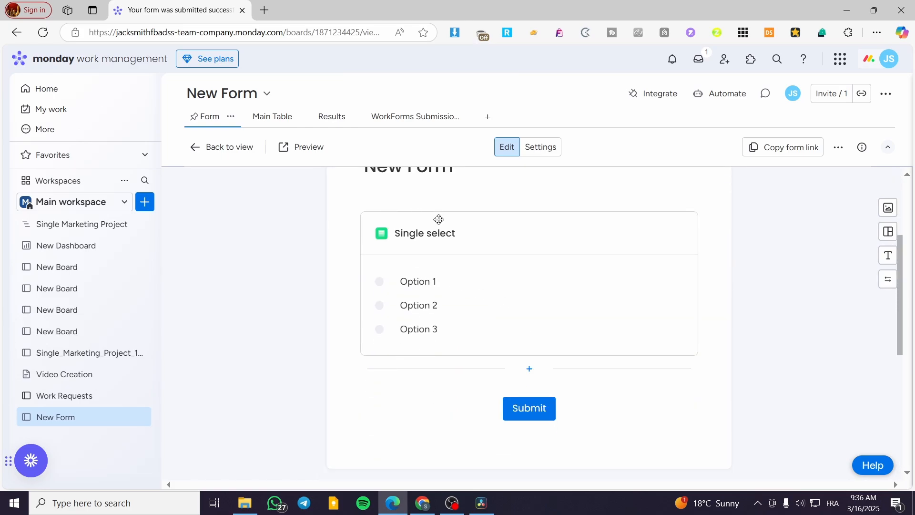
# Step: Replace the form's title "New Form" with "Data Gathering Form"
pyautogui.scroll(2, 436, 239)
pyautogui.click(433, 284)
pyautogui.moveTo(456, 286); pyautogui.dragTo(347, 289)
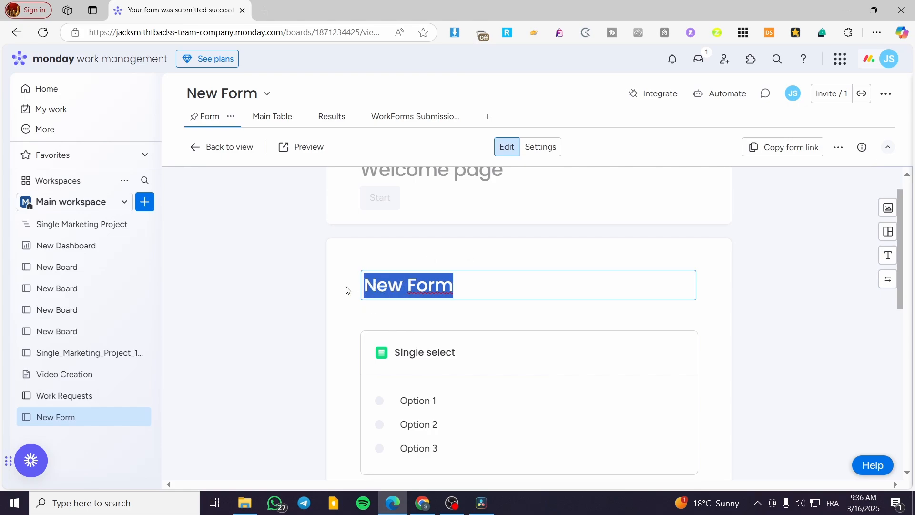
pyautogui.write('P')
pyautogui.press('BackSpace')
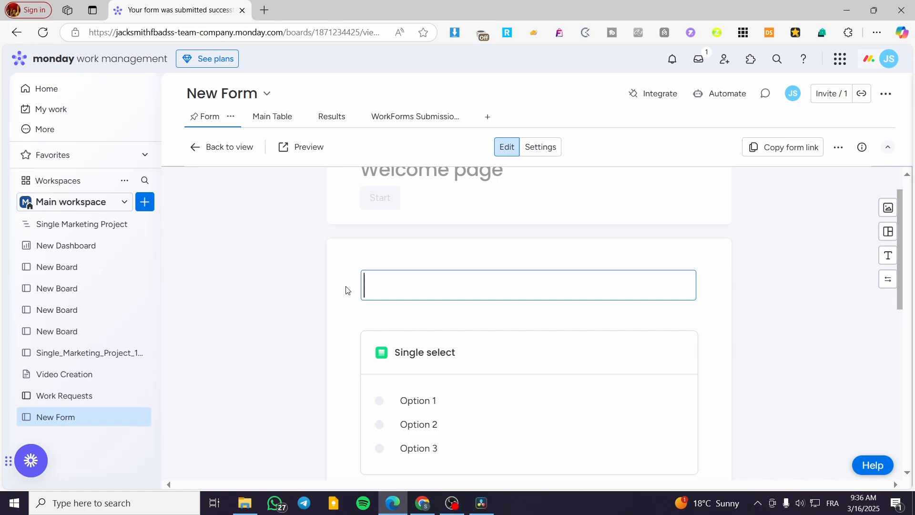
pyautogui.write('Data G')
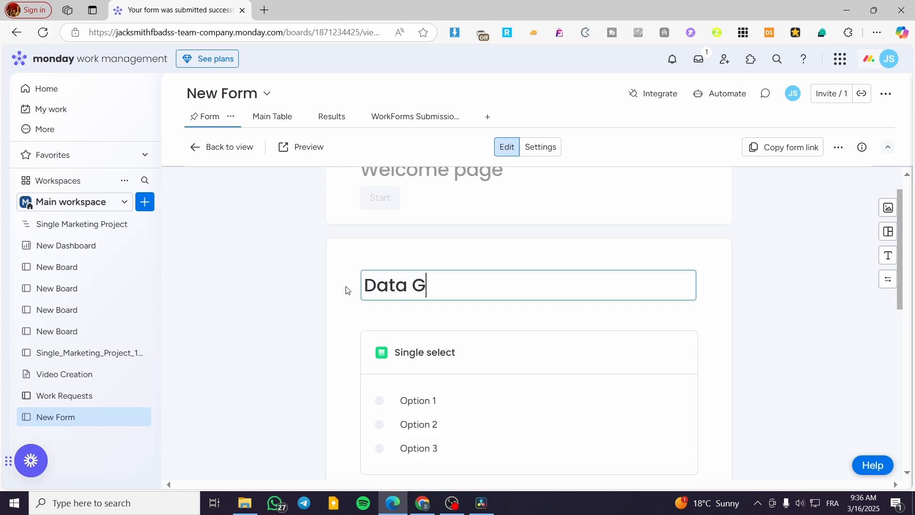
pyautogui.write('athering ')
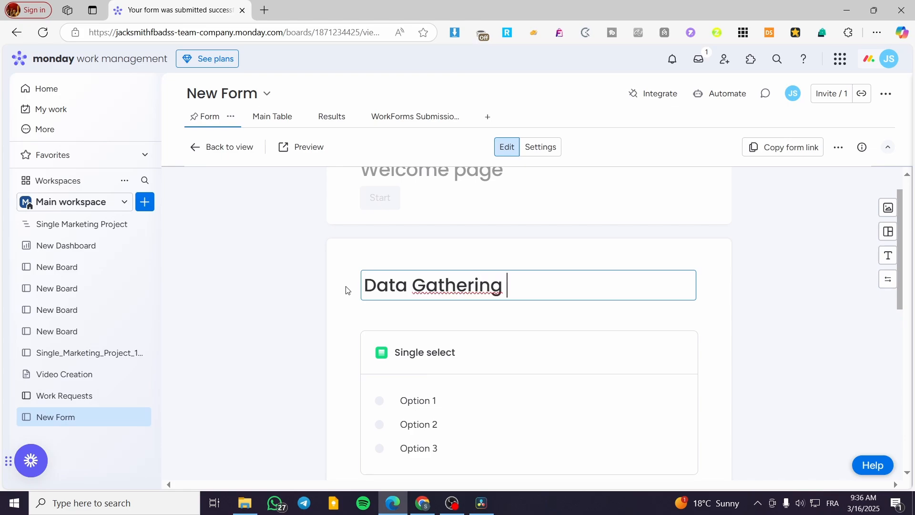
pyautogui.write('Form')
pyautogui.click(439, 304)
# Step: Replace the word "Gathering" in the form title with "Collection"
pyautogui.click(501, 288)
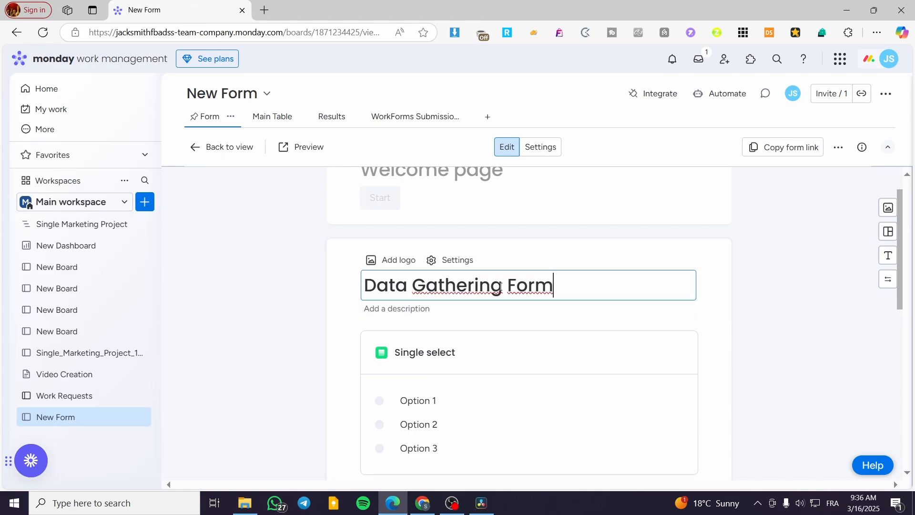
pyautogui.moveTo(501, 287); pyautogui.dragTo(416, 284)
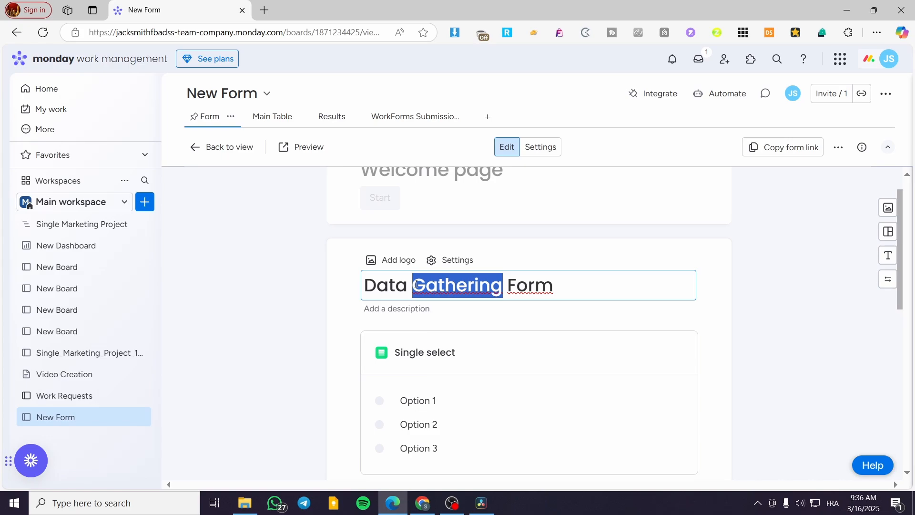
pyautogui.write('Collect')
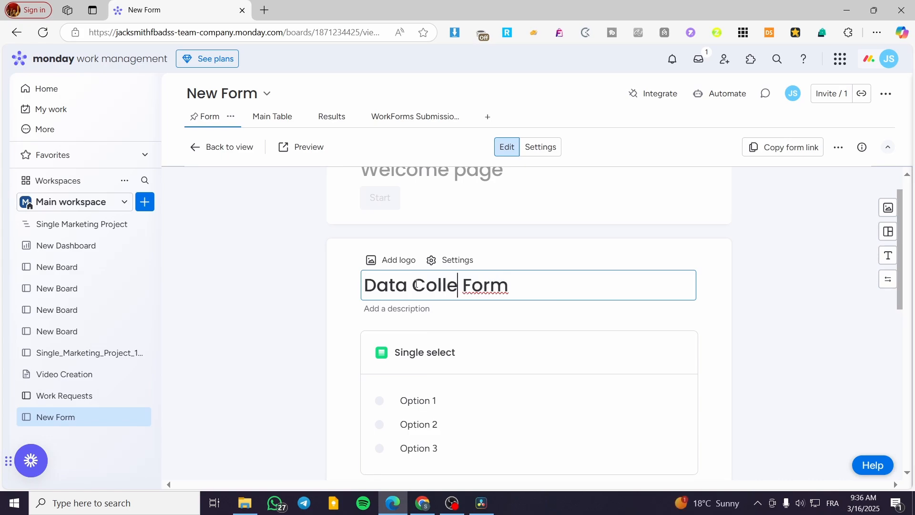
pyautogui.write('io')
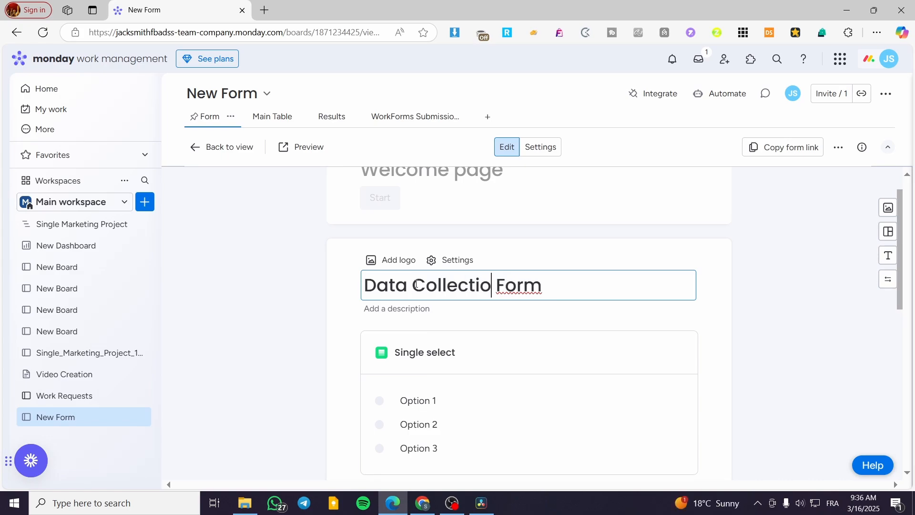
pyautogui.write('n')
pyautogui.click(337, 327)
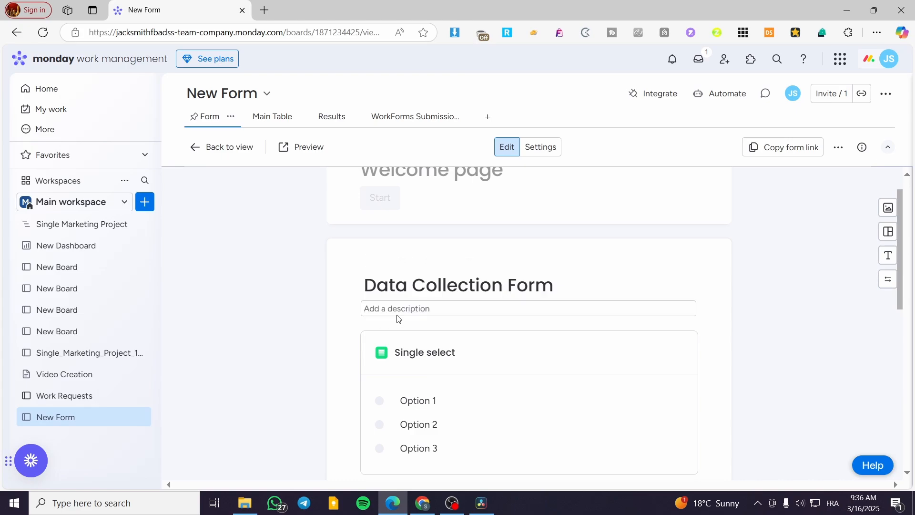
# Step: Set the alt text in the form header settings to "Jack Space" and reopen the settings to check the entry
pyautogui.moveTo(413, 315)
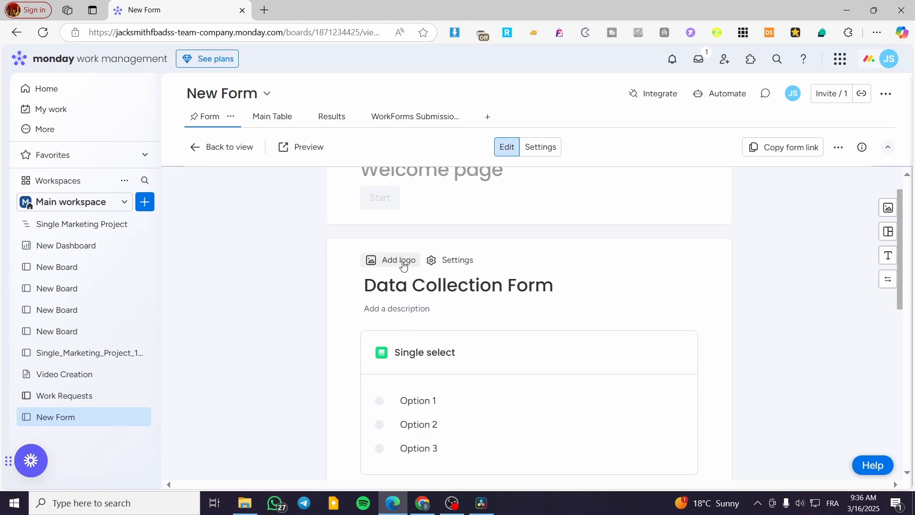
pyautogui.click(439, 266)
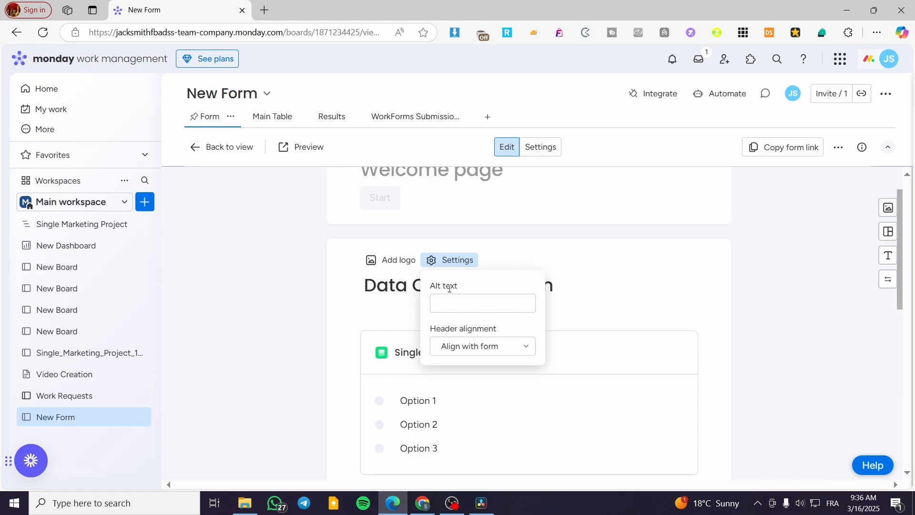
pyautogui.click(482, 304)
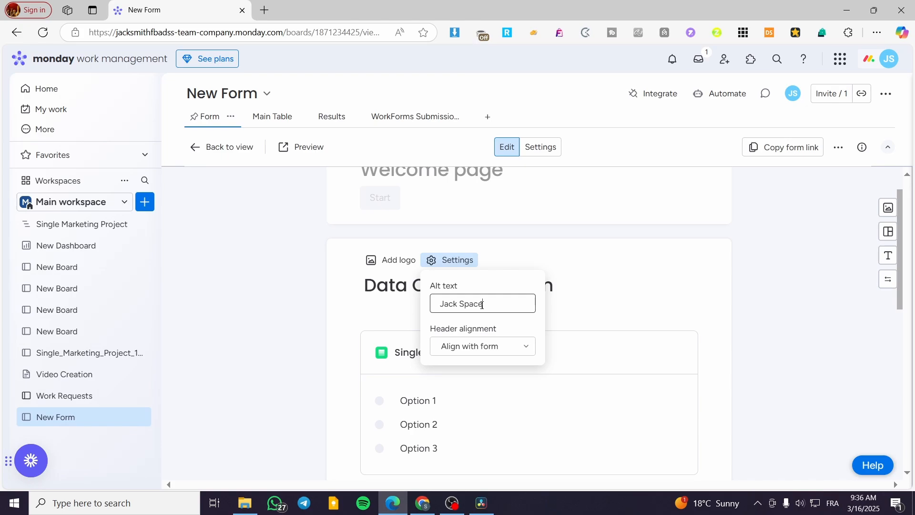
pyautogui.click(623, 292)
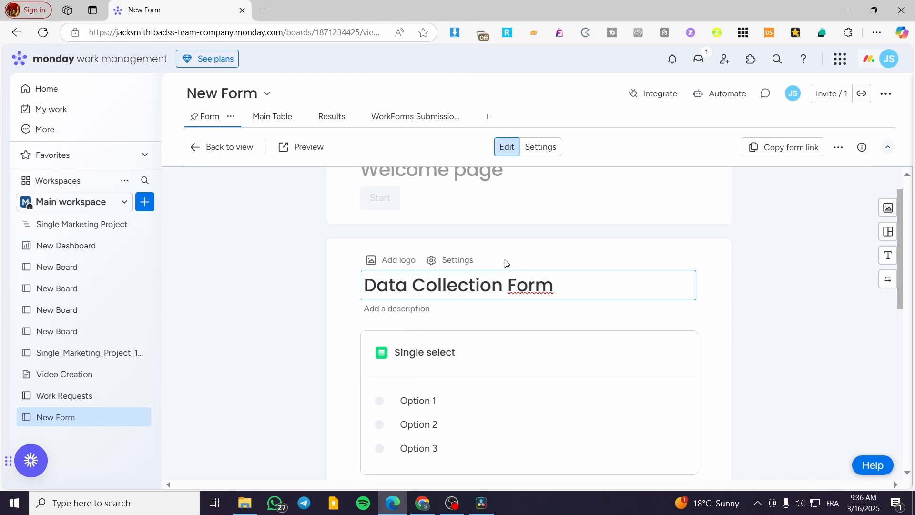
pyautogui.click(446, 262)
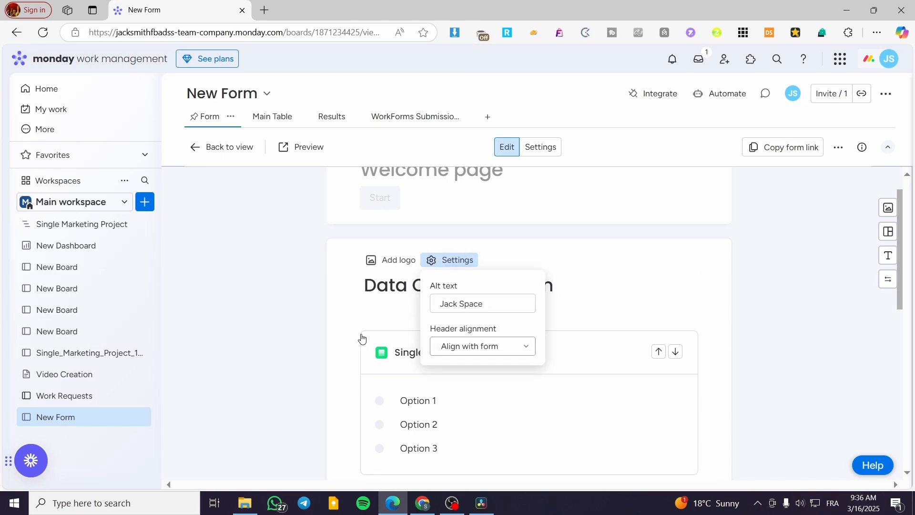
pyautogui.click(408, 328)
# Step: Look at the form's logo upload dialog and close it without adding a file
pyautogui.click(388, 260)
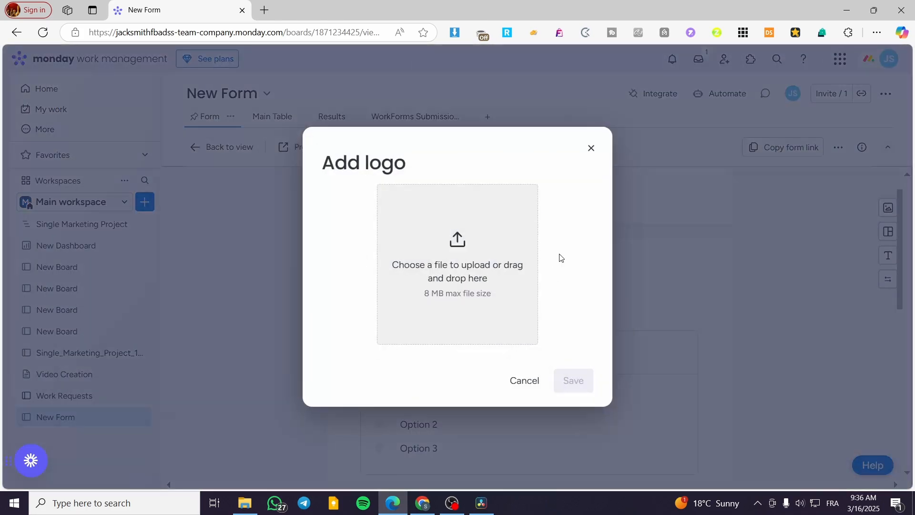
pyautogui.click(591, 148)
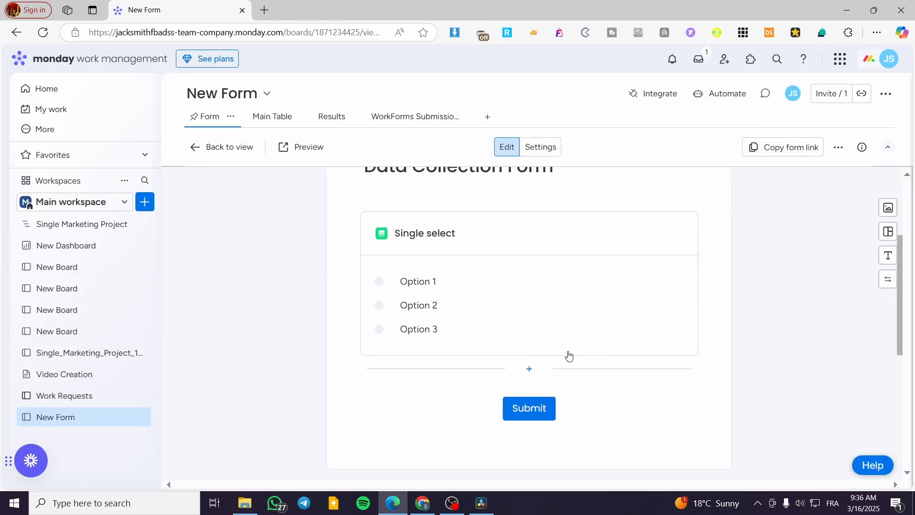
pyautogui.scroll(2, 567, 356)
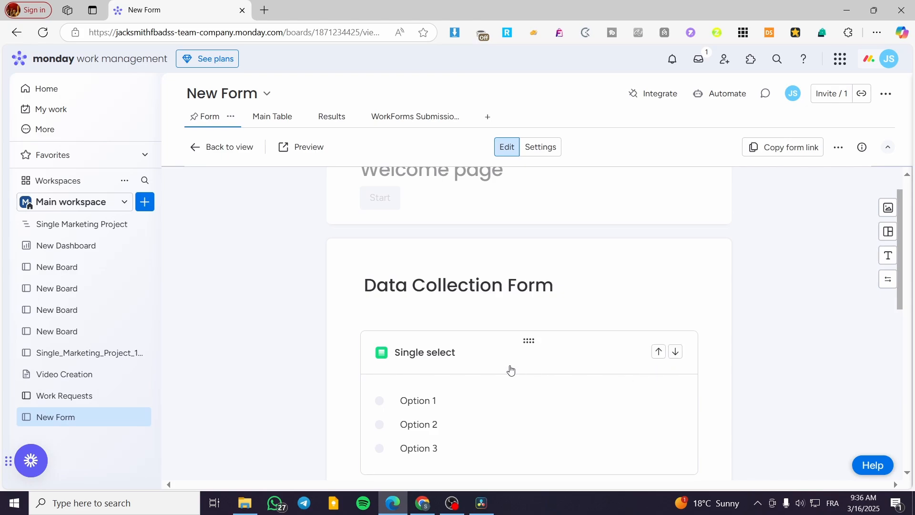
pyautogui.scroll(-2, 512, 372)
# Step: Dismiss the Hide Question tip and add a short text question titled "Name" below the single select question
pyautogui.click(465, 239)
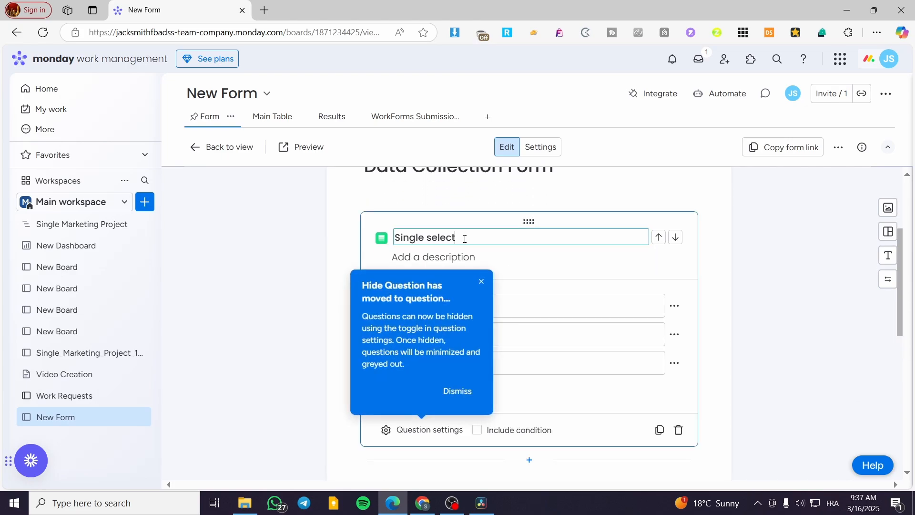
pyautogui.click(481, 281)
pyautogui.click(529, 459)
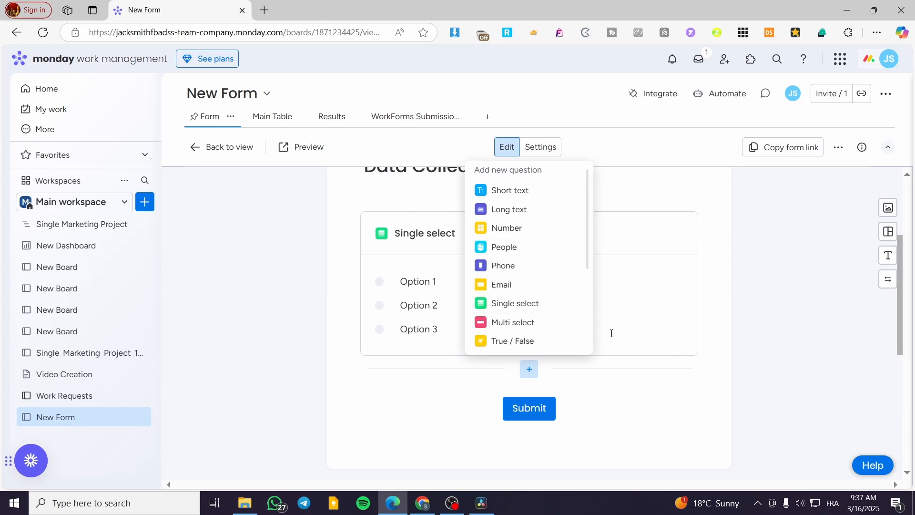
pyautogui.scroll(1, 557, 321)
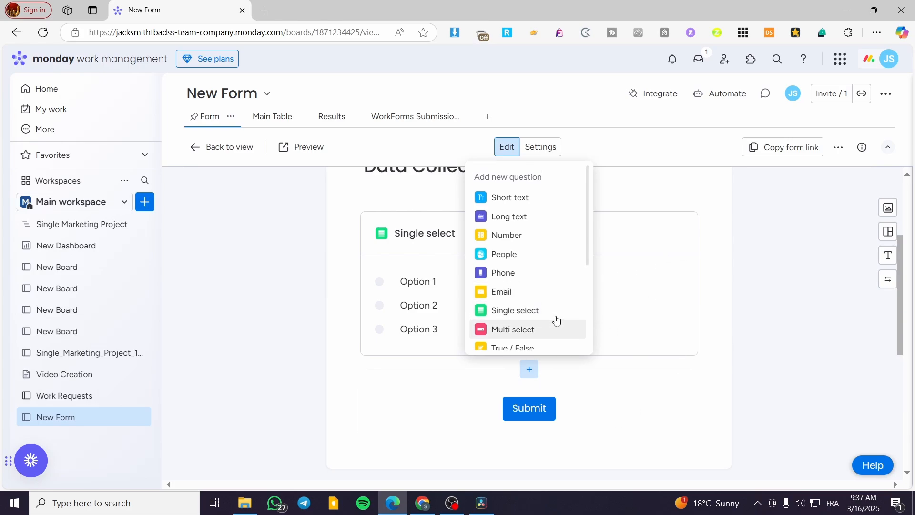
pyautogui.click(557, 203)
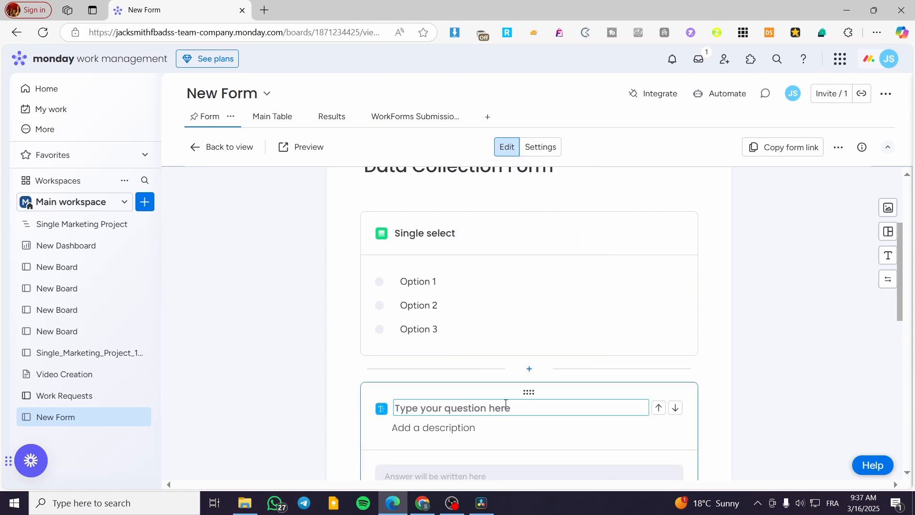
pyautogui.write('name')
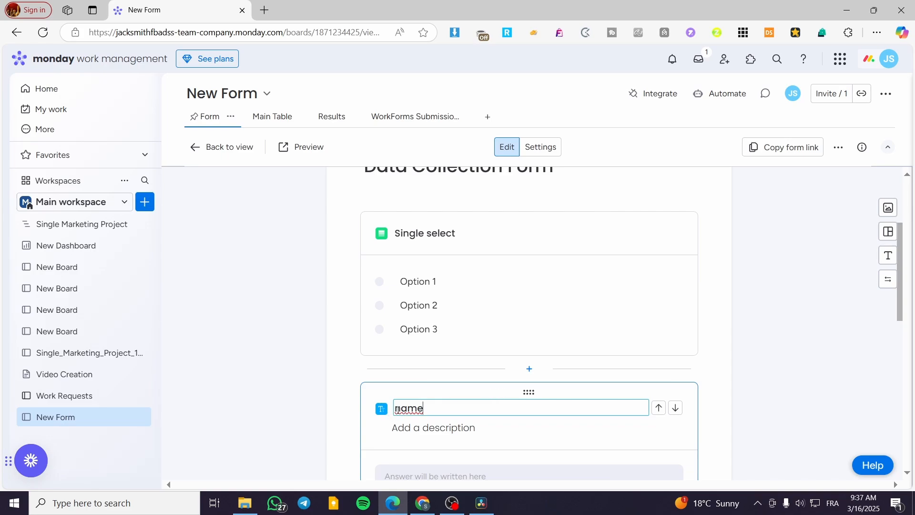
pyautogui.write('N')
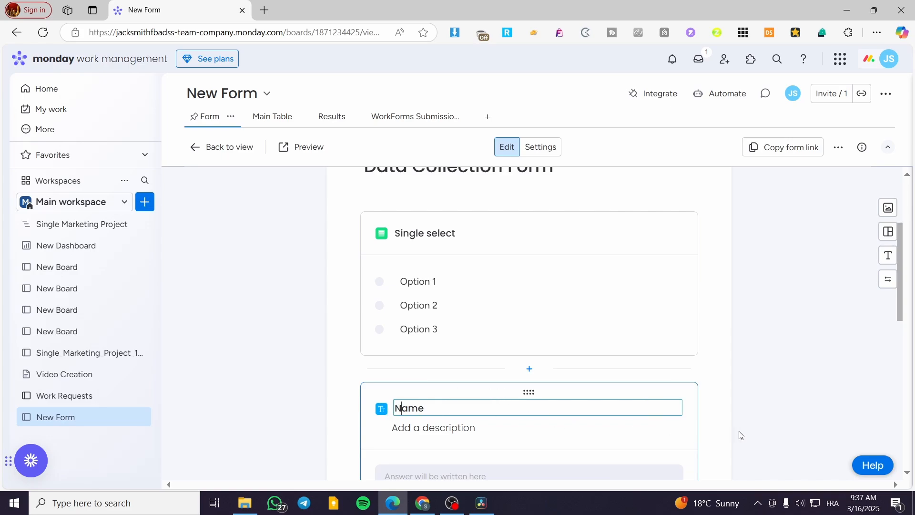
pyautogui.scroll(-2, 769, 381)
pyautogui.click(759, 346)
# Step: Move the Name question above the single select question and delete the single select question
pyautogui.scroll(1, 496, 320)
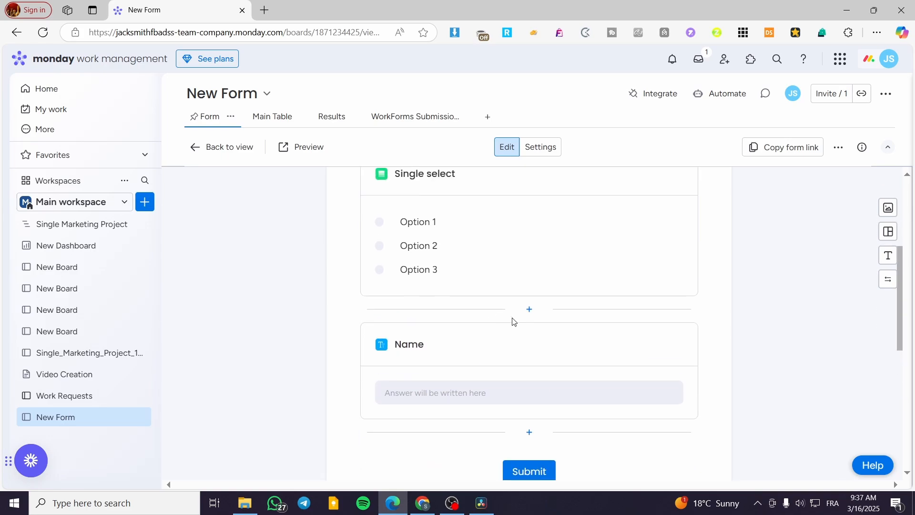
pyautogui.click(662, 344)
pyautogui.scroll(-3, 677, 324)
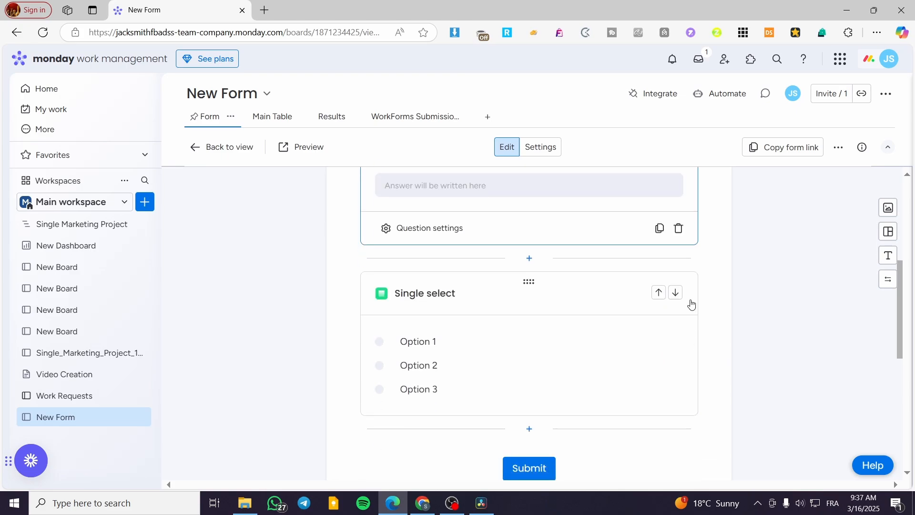
pyautogui.click(538, 360)
pyautogui.click(678, 399)
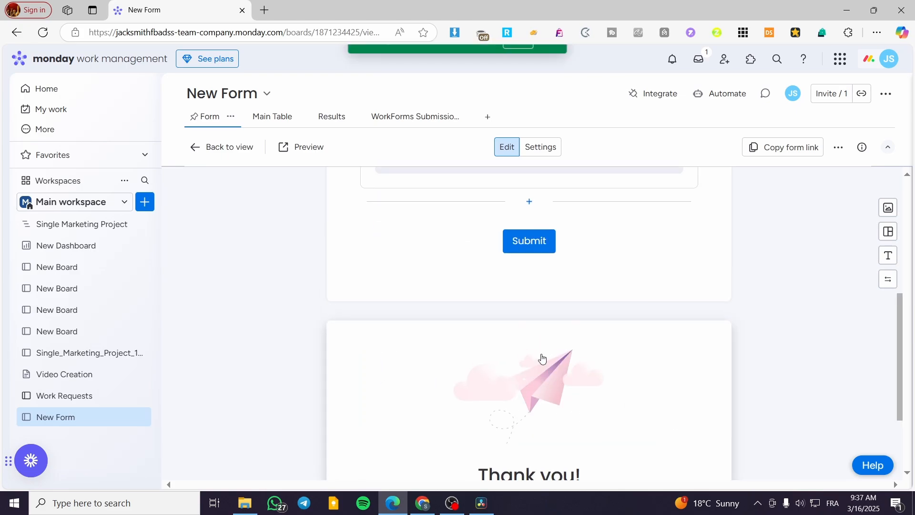
pyautogui.scroll(-2, 493, 358)
pyautogui.click(532, 386)
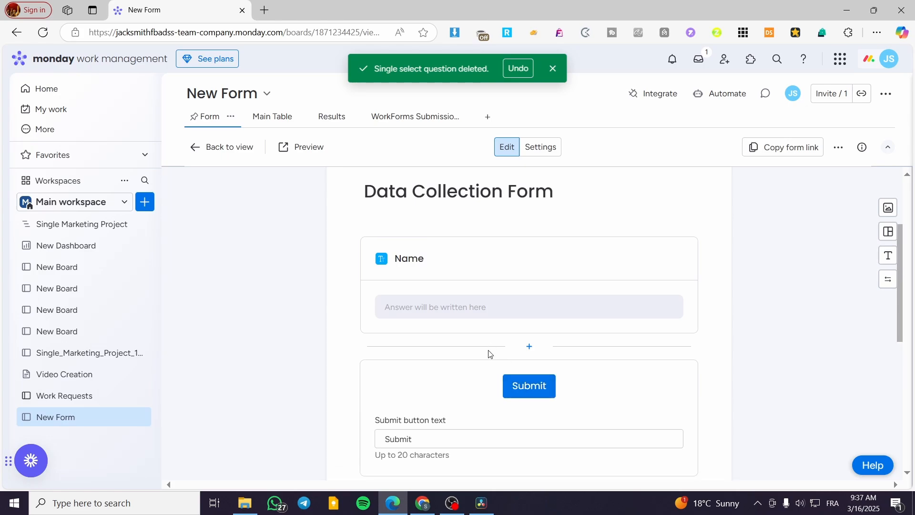
pyautogui.scroll(-1, 482, 422)
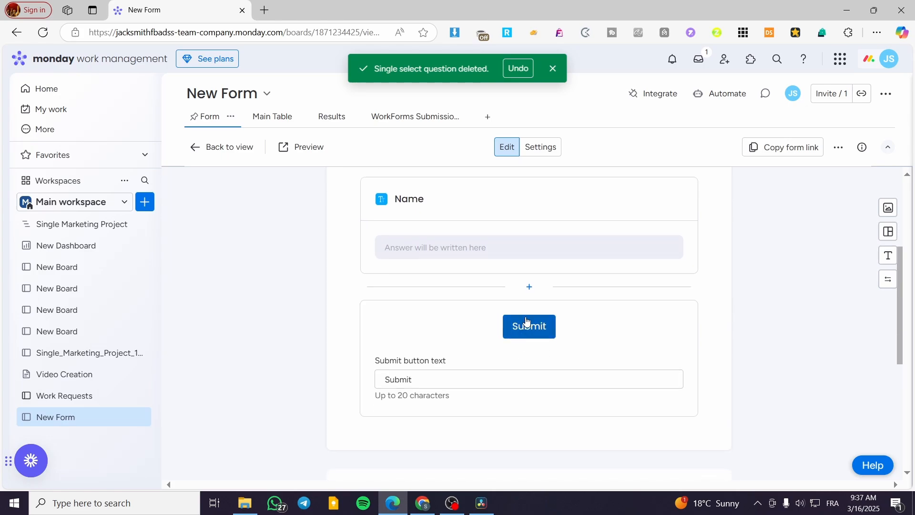
pyautogui.click(529, 288)
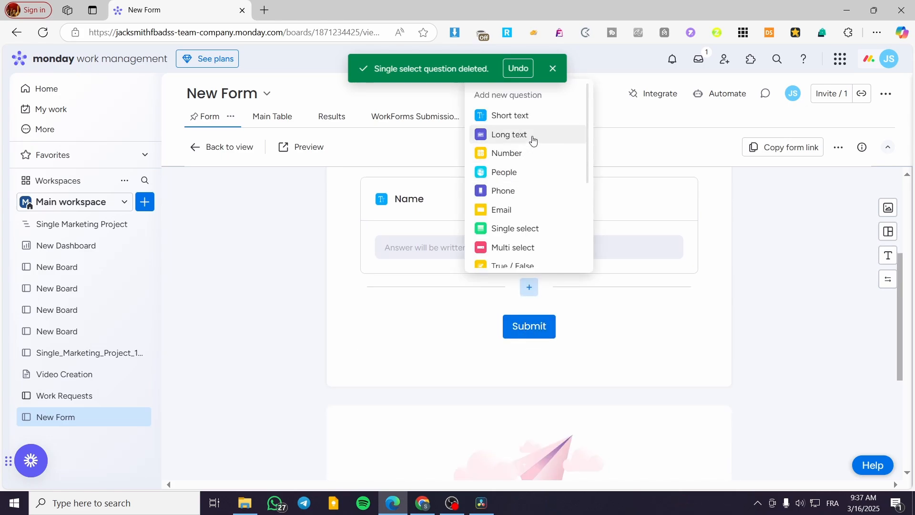
pyautogui.click(545, 122)
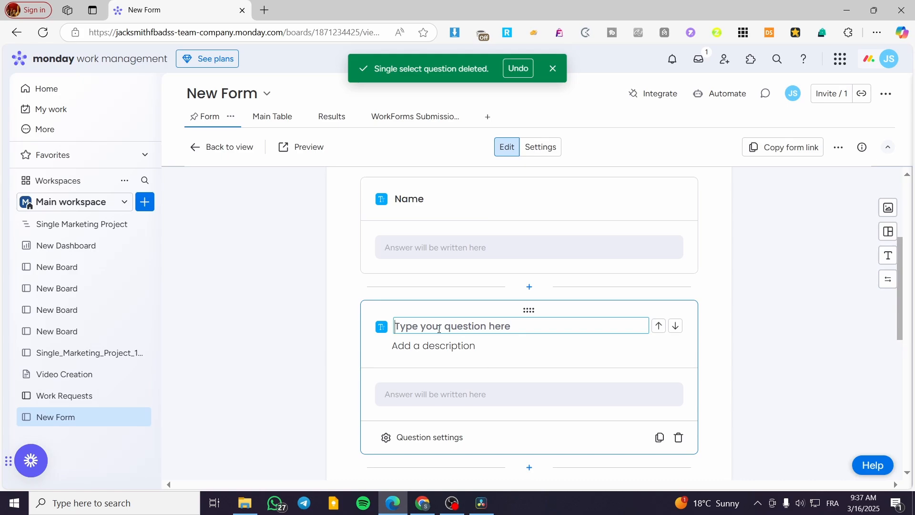
pyautogui.click(679, 437)
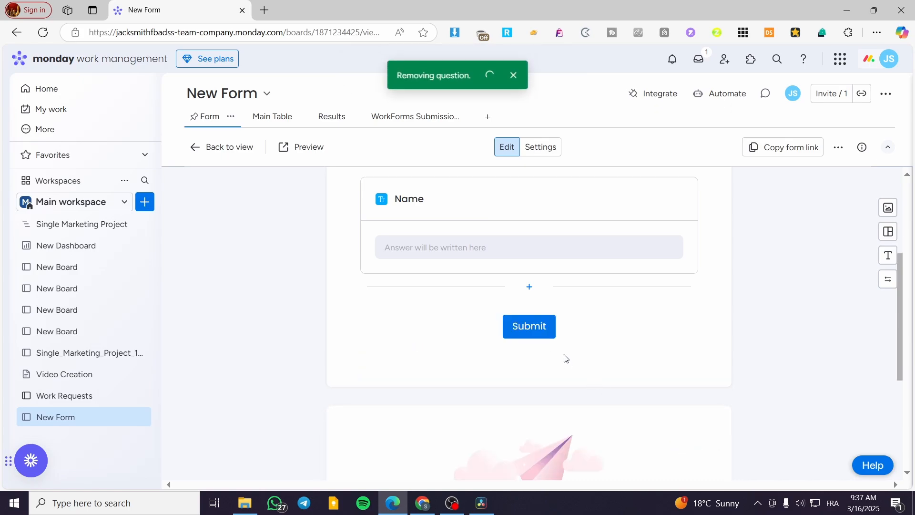
# Step: Add a date question titled "Date of Birth" below the Name question
pyautogui.click(531, 289)
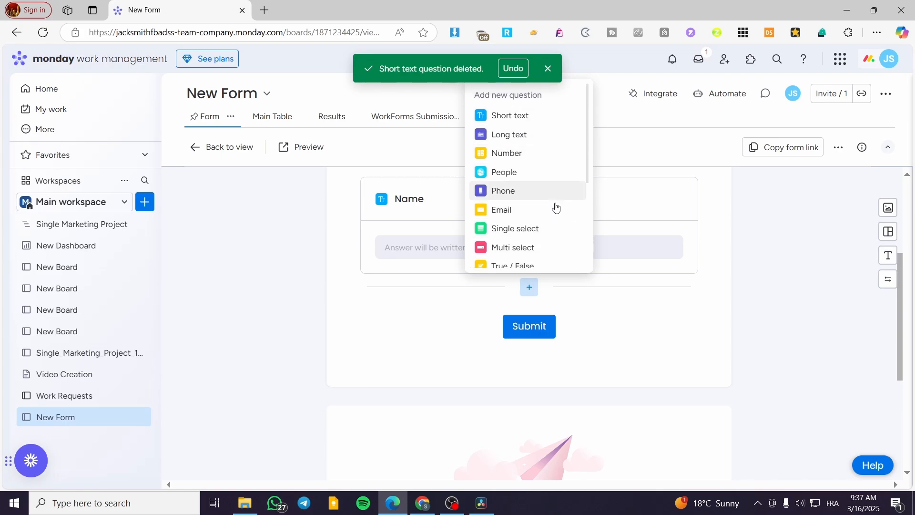
pyautogui.scroll(-3, 555, 213)
pyautogui.scroll(-1, 553, 213)
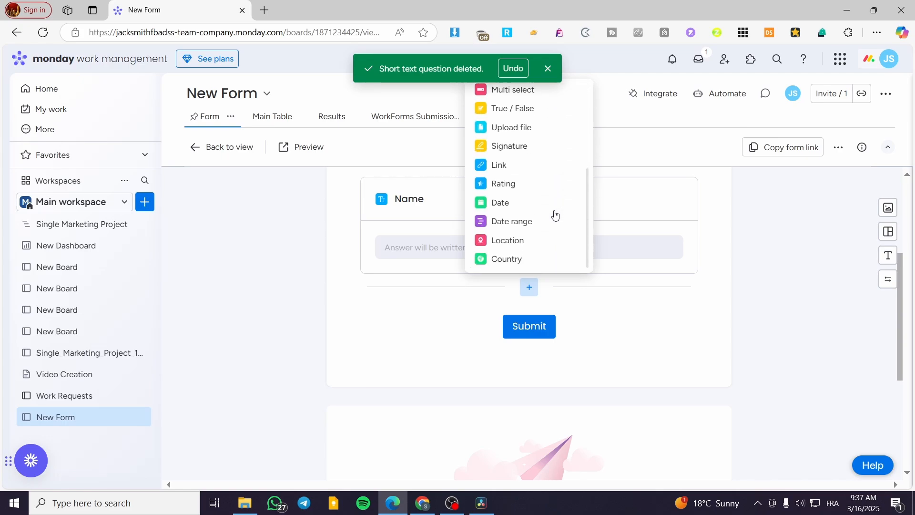
pyautogui.click(521, 204)
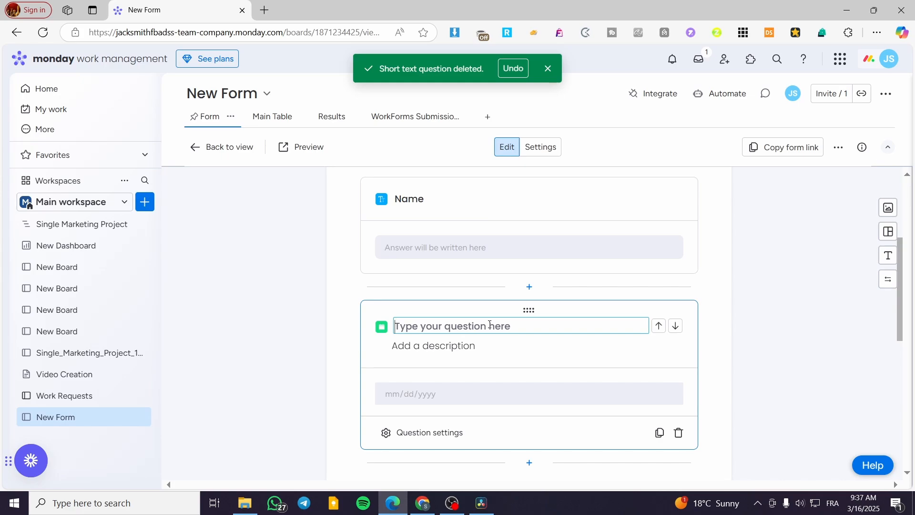
pyautogui.write('DA')
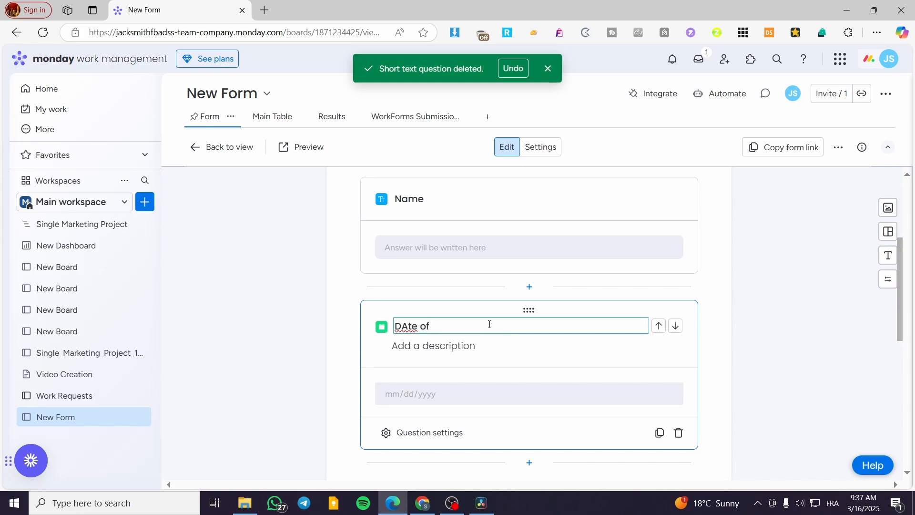
pyautogui.press('BackSpace')
pyautogui.write('a')
pyautogui.scroll(-2, 742, 353)
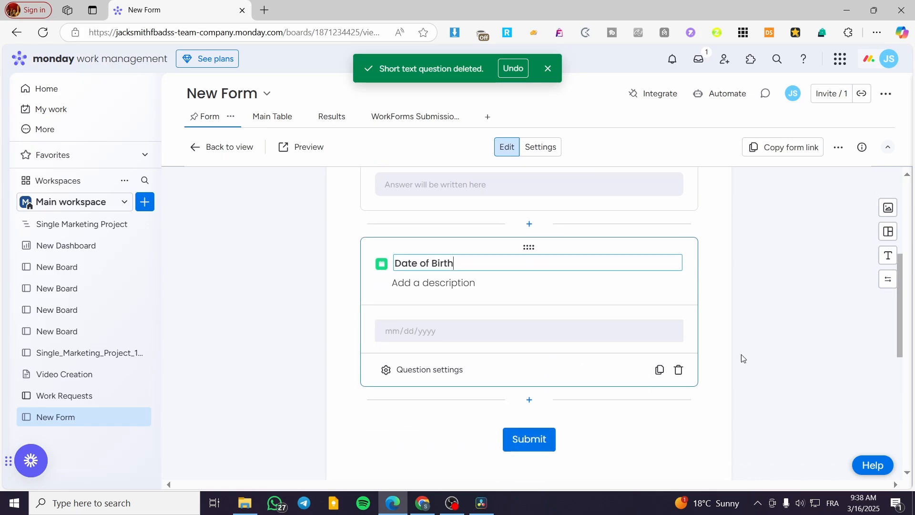
pyautogui.click(754, 337)
# Step: Add an email question titled "Email" below Date of Birth and make it required
pyautogui.scroll(1, 552, 344)
pyautogui.click(532, 347)
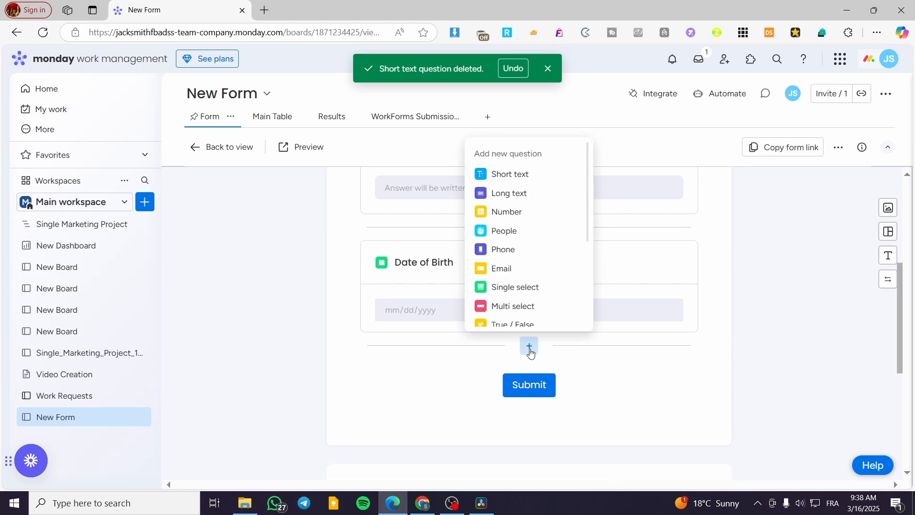
pyautogui.click(535, 262)
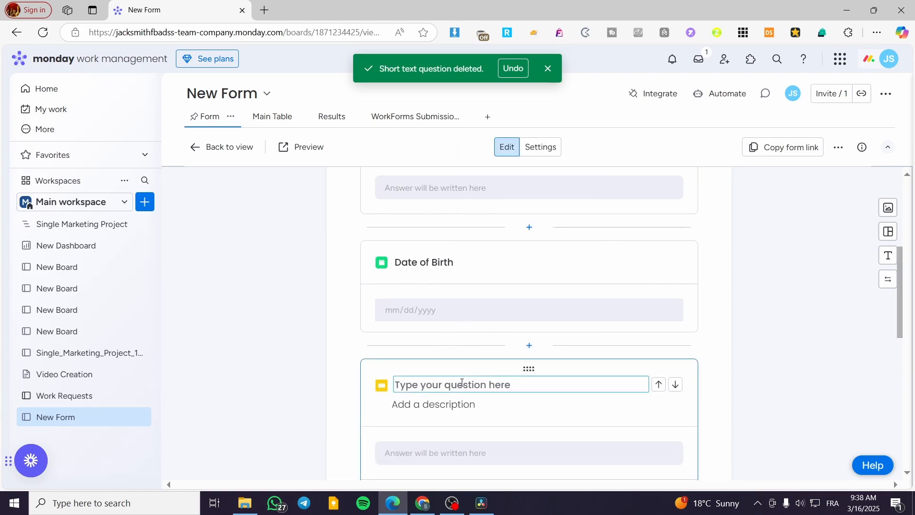
pyautogui.write('Email')
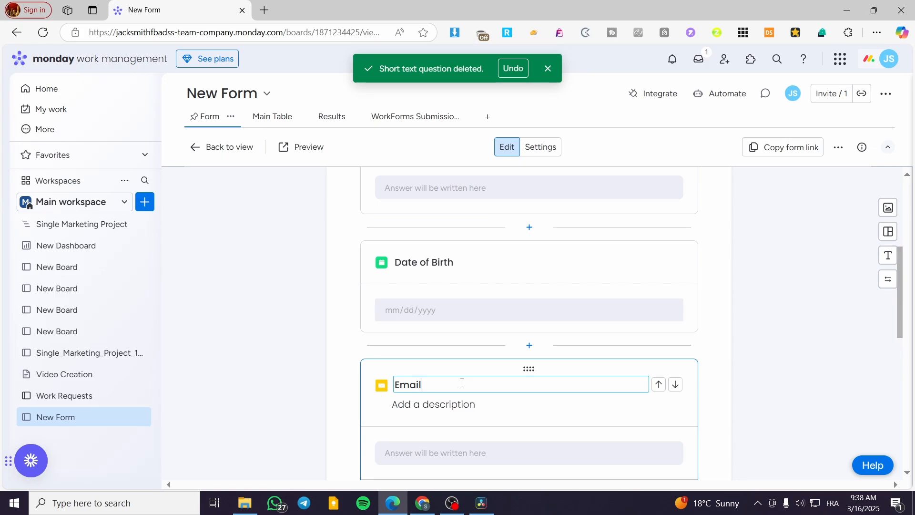
pyautogui.scroll(-3, 706, 410)
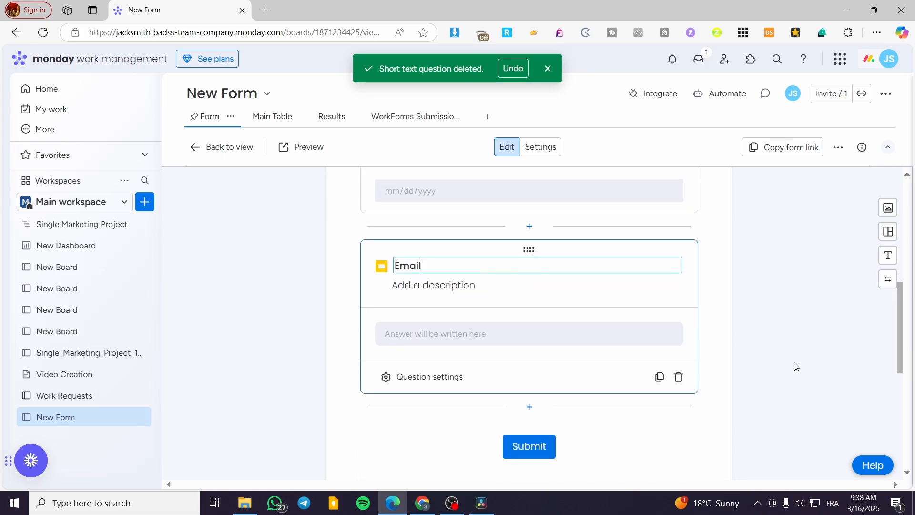
pyautogui.click(428, 377)
pyautogui.click(540, 436)
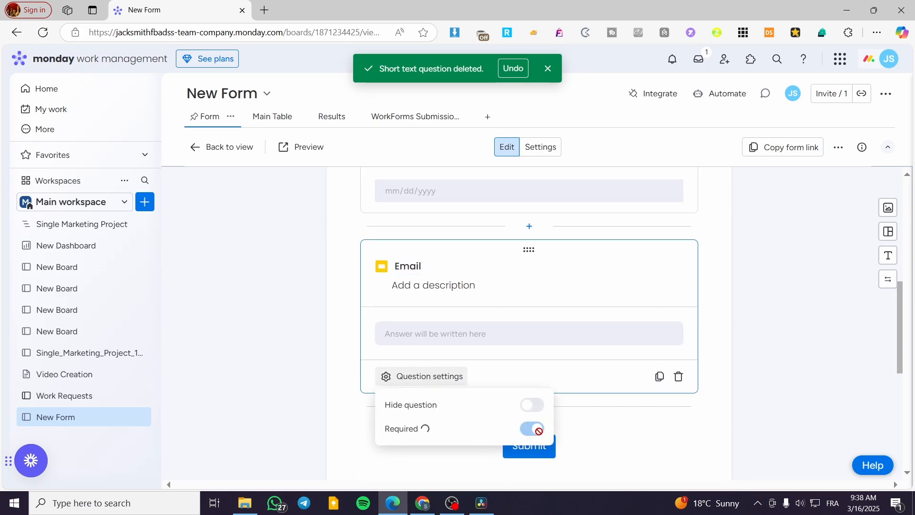
pyautogui.click(290, 416)
# Step: Make the Date of Birth question required
pyautogui.scroll(2, 396, 379)
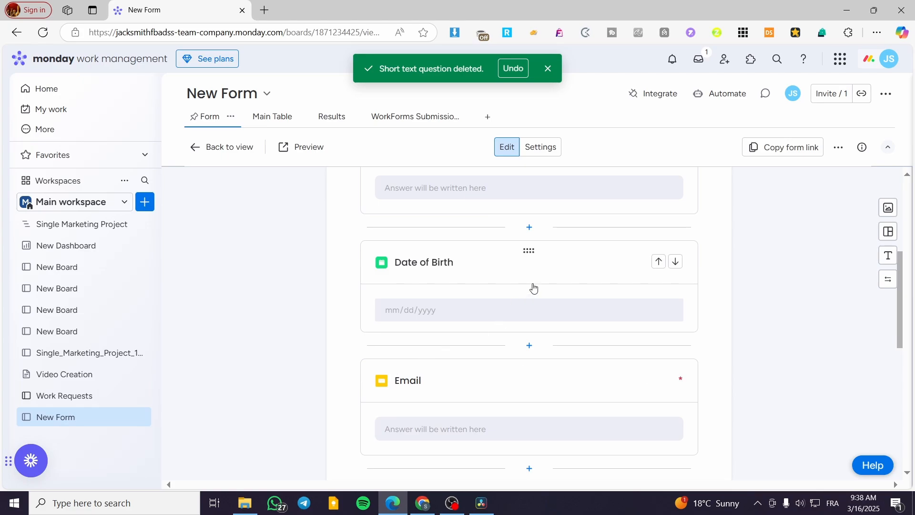
pyautogui.click(496, 272)
pyautogui.click(420, 382)
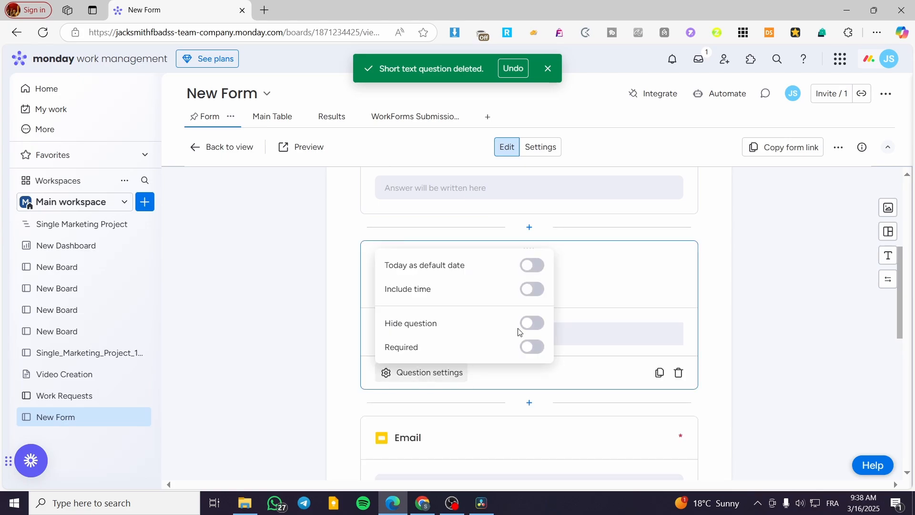
pyautogui.click(535, 349)
pyautogui.click(713, 321)
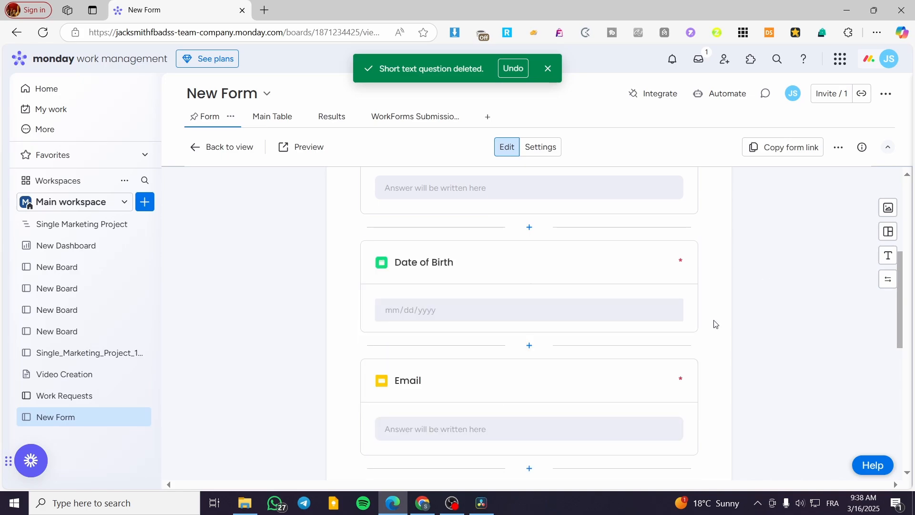
# Step: Make the Name question required
pyautogui.scroll(3, 504, 338)
pyautogui.click(491, 329)
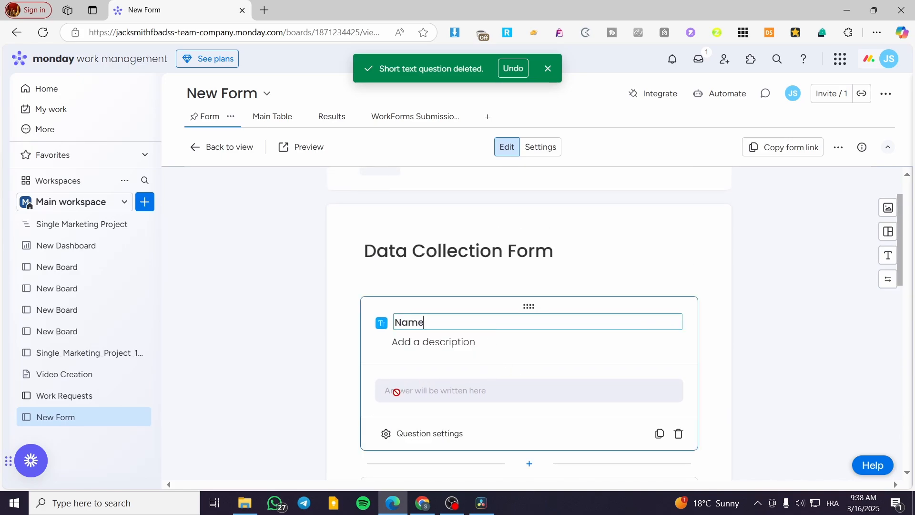
pyautogui.click(410, 432)
pyautogui.click(536, 409)
# Step: Add a phone question titled "Phone" below the Email question and make it required
pyautogui.scroll(-7, 754, 382)
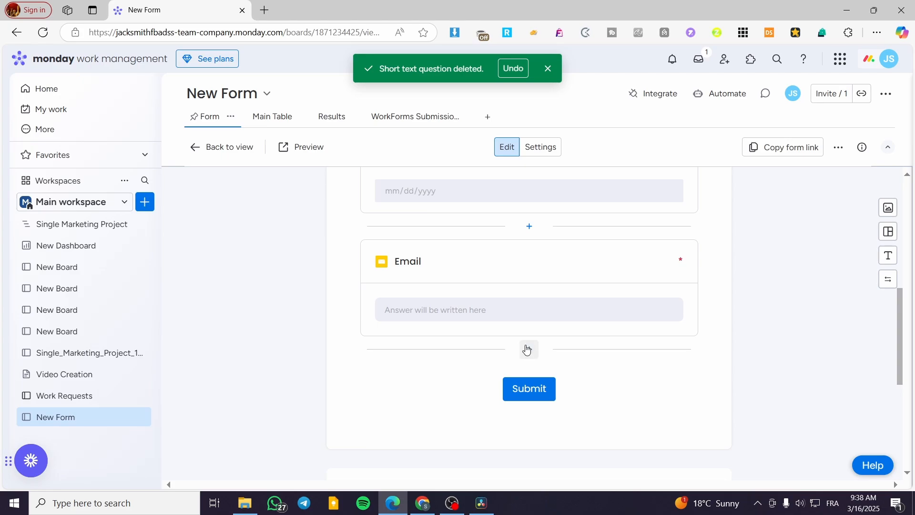
pyautogui.click(528, 351)
pyautogui.press('Escape')
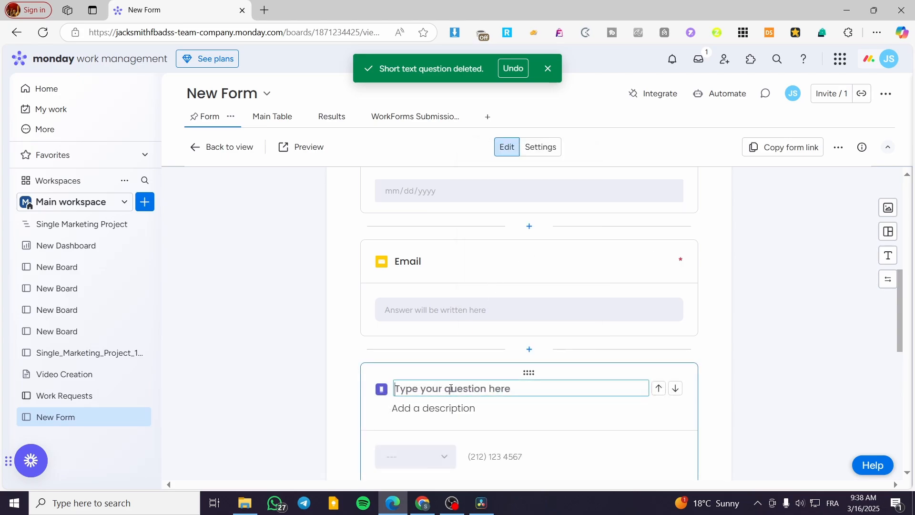
pyautogui.write('Phone')
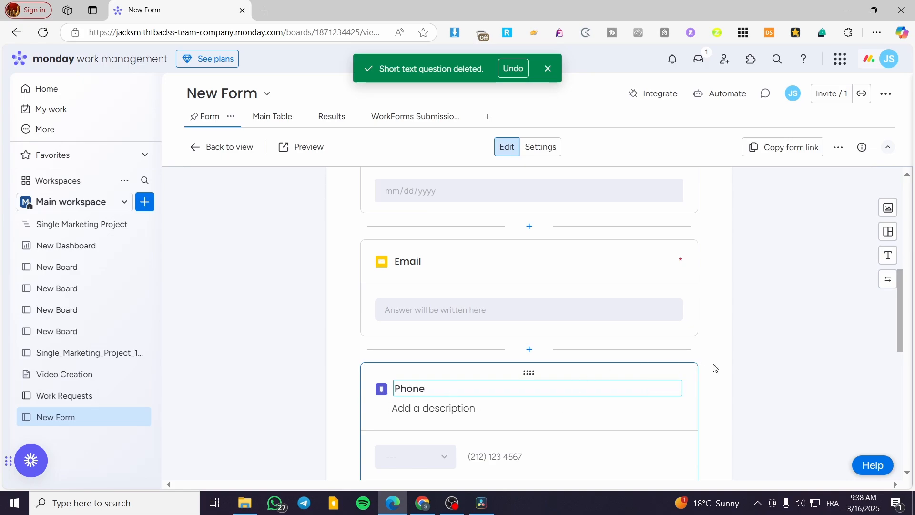
pyautogui.scroll(-3, 488, 345)
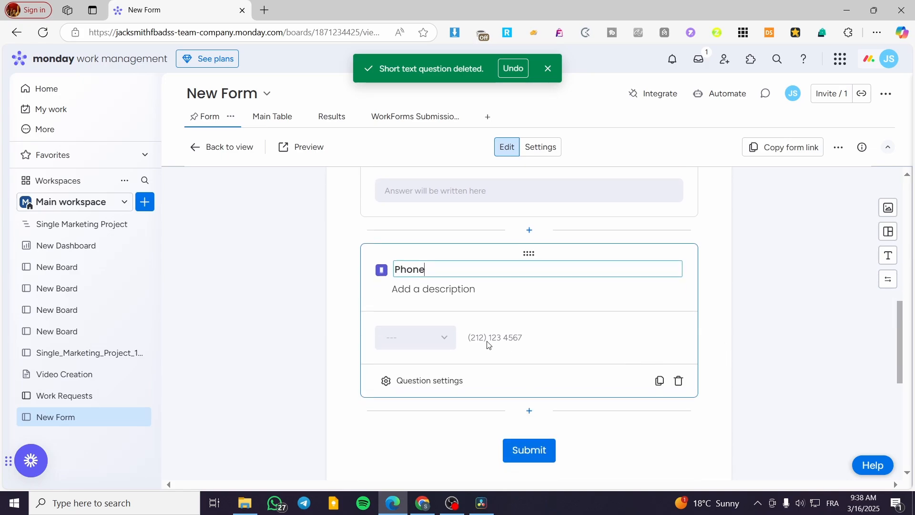
pyautogui.click(408, 380)
pyautogui.click(532, 354)
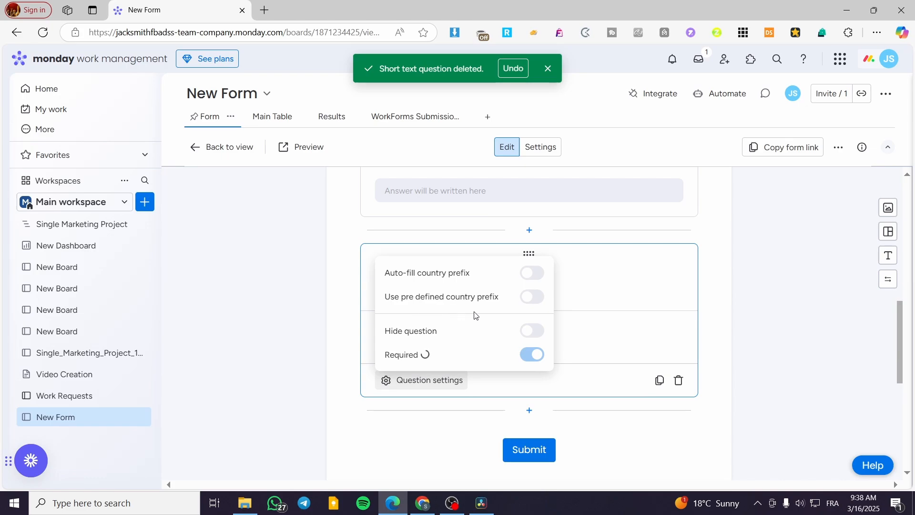
pyautogui.click(788, 322)
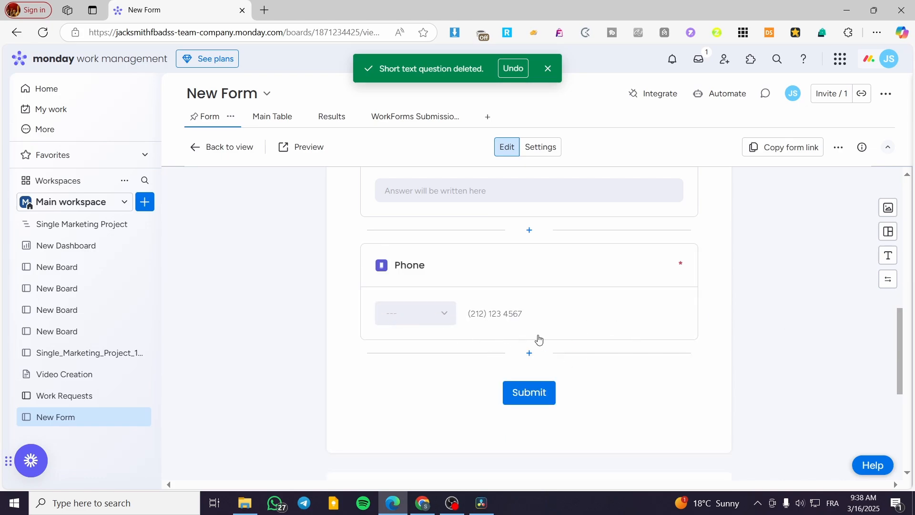
# Step: Add a True / False question below the Phone question
pyautogui.scroll(2, 539, 341)
pyautogui.click(444, 437)
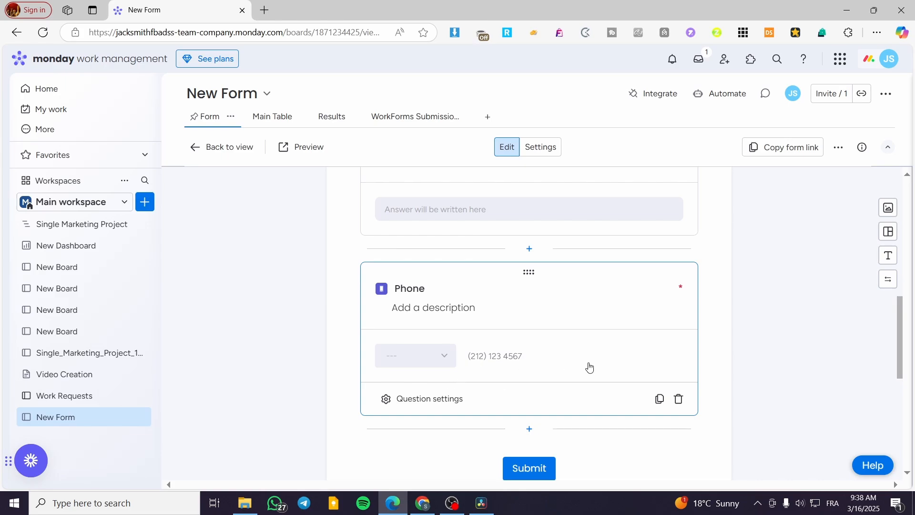
pyautogui.scroll(-3, 557, 332)
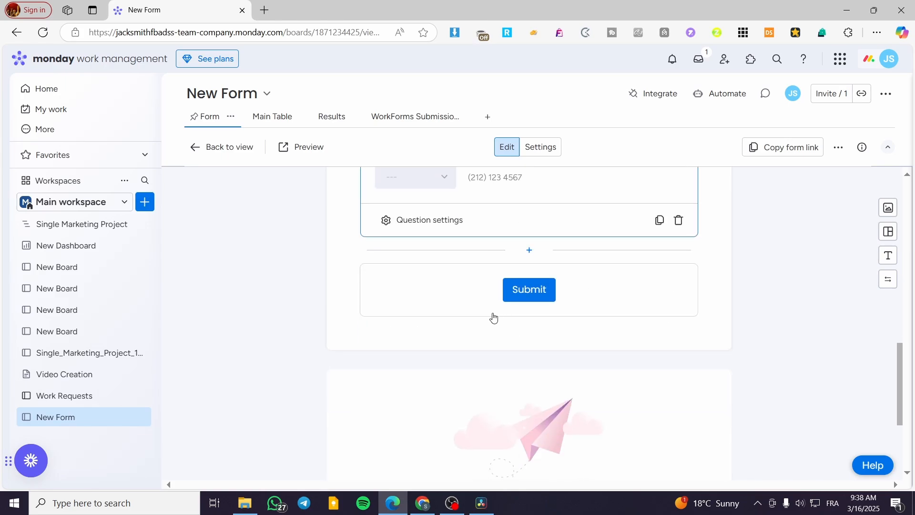
pyautogui.click(530, 257)
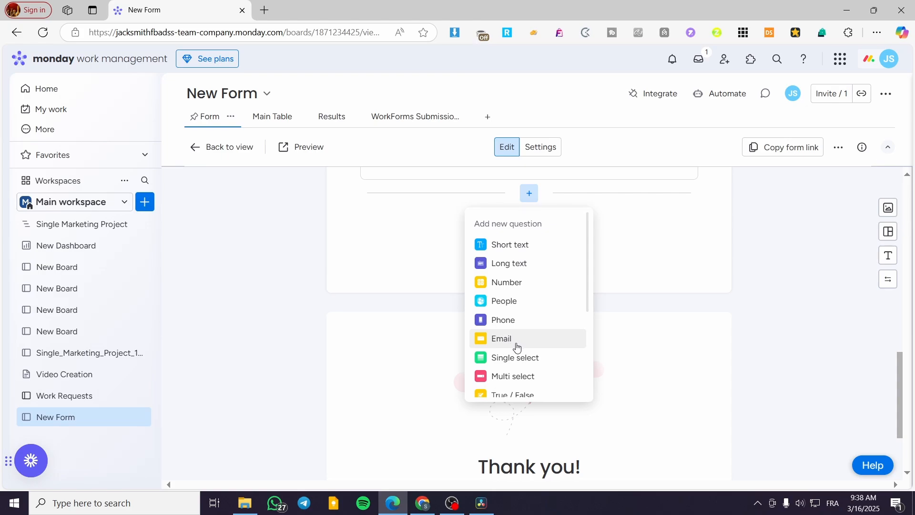
pyautogui.scroll(-1, 525, 346)
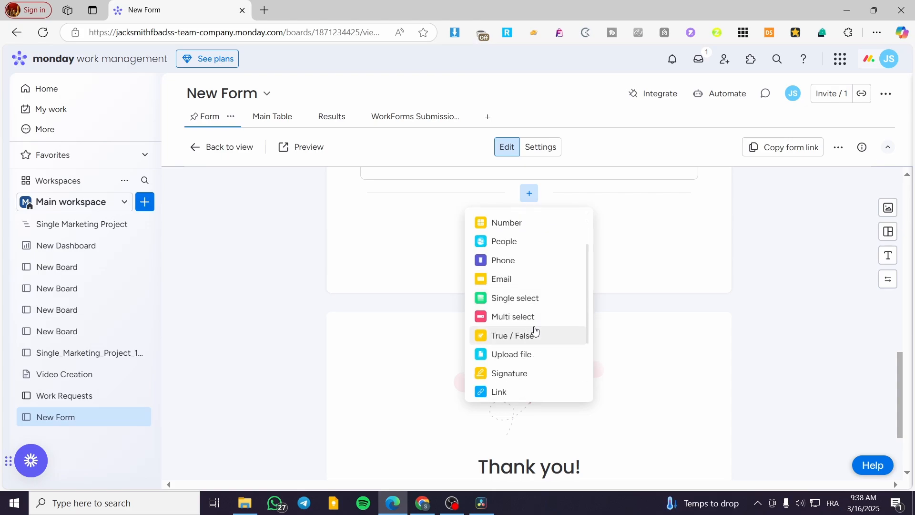
pyautogui.scroll(5, 423, 368)
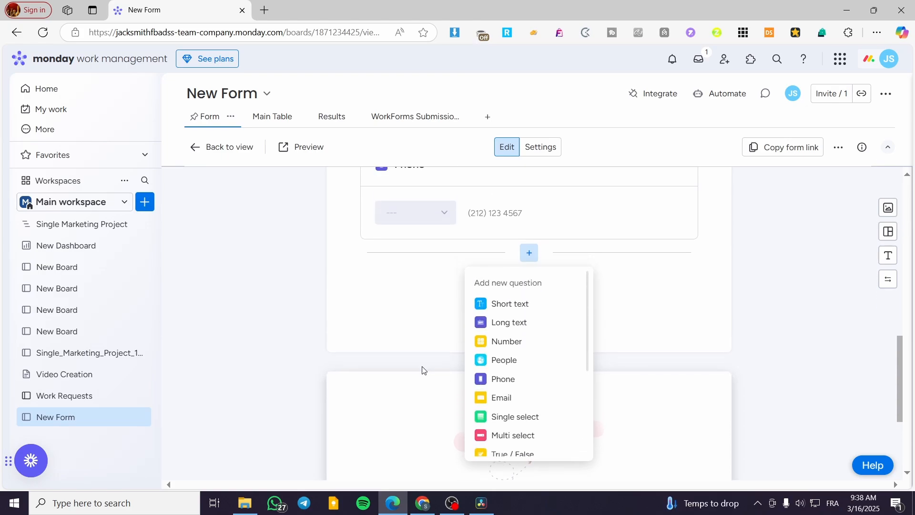
pyautogui.scroll(4, 429, 367)
pyautogui.scroll(-10, 503, 359)
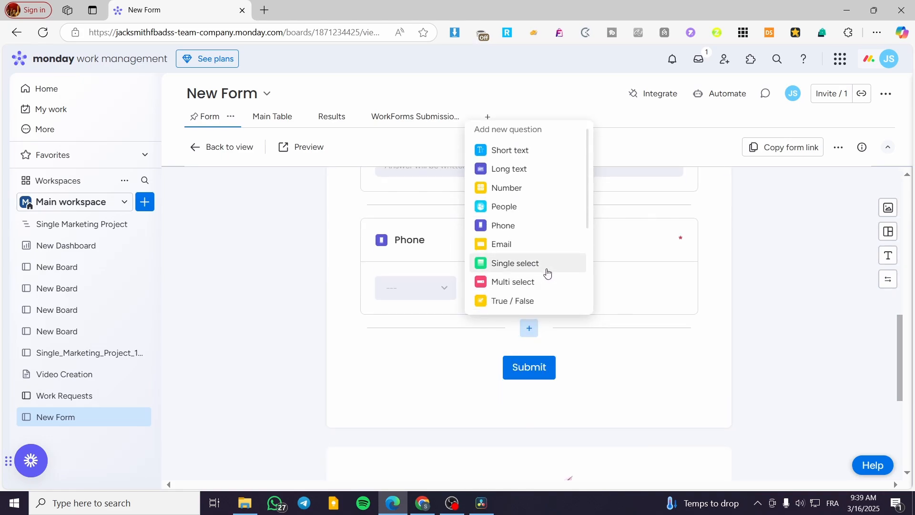
pyautogui.scroll(-2, 549, 261)
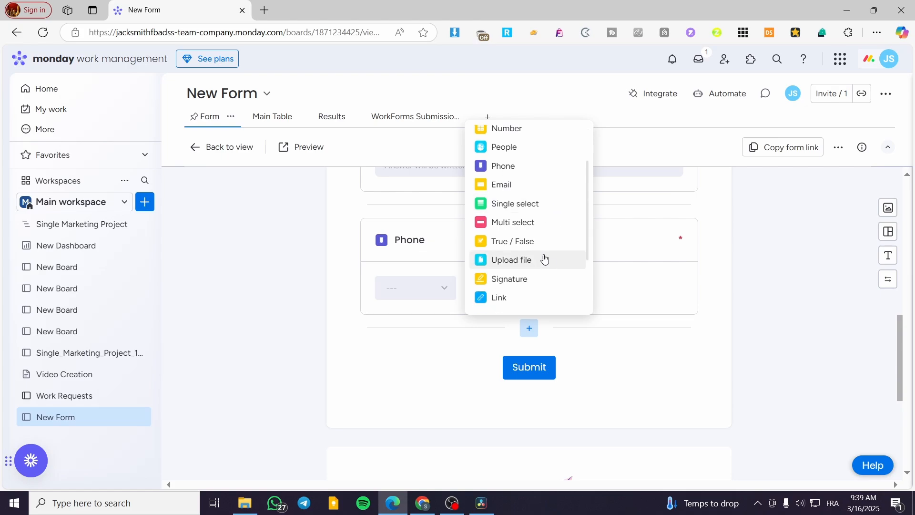
pyautogui.click(542, 246)
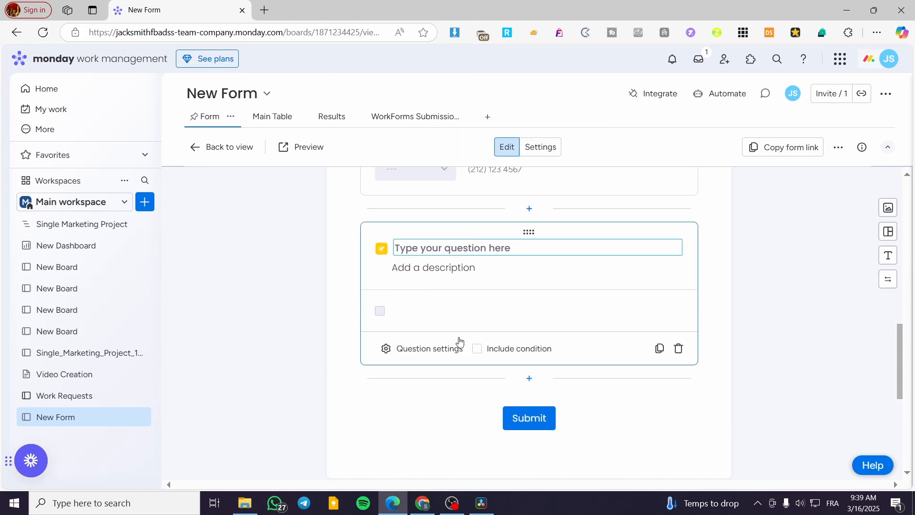
# Step: Keep the default title of the True / False question and make the question required
pyautogui.click(380, 310)
pyautogui.click(449, 268)
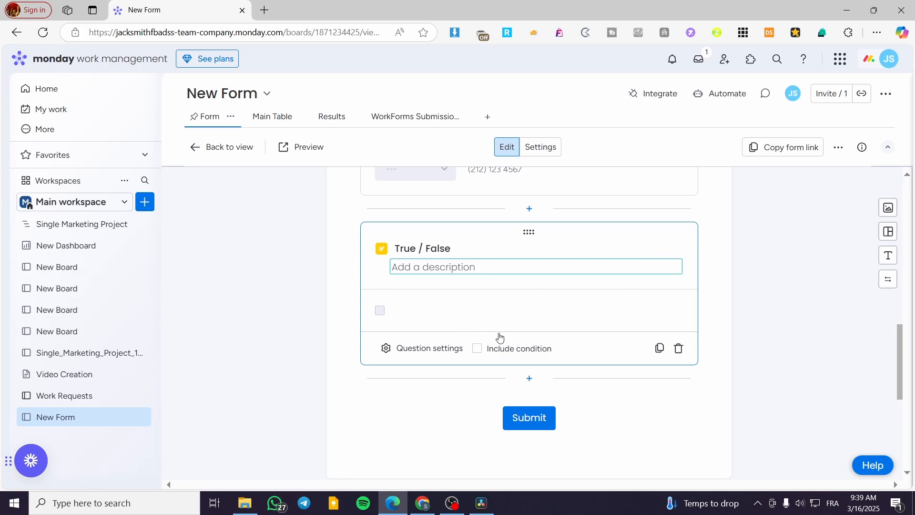
pyautogui.click(430, 350)
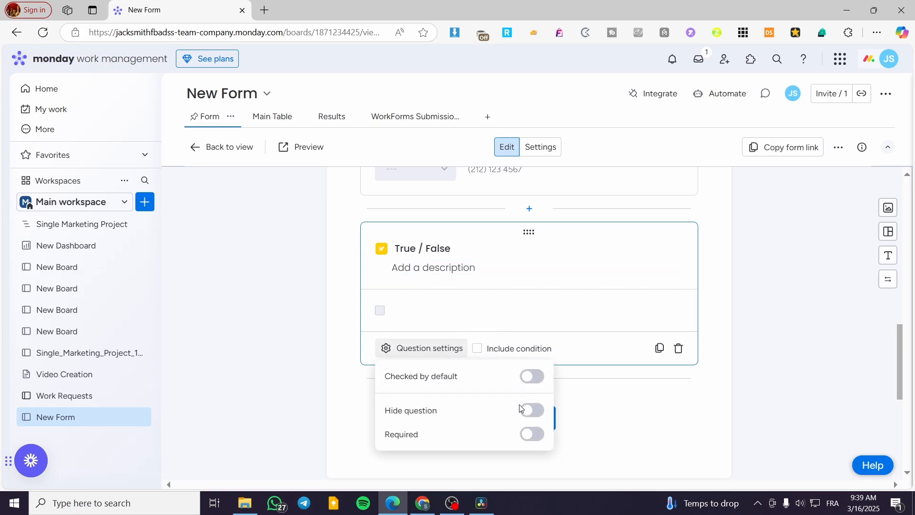
pyautogui.click(530, 435)
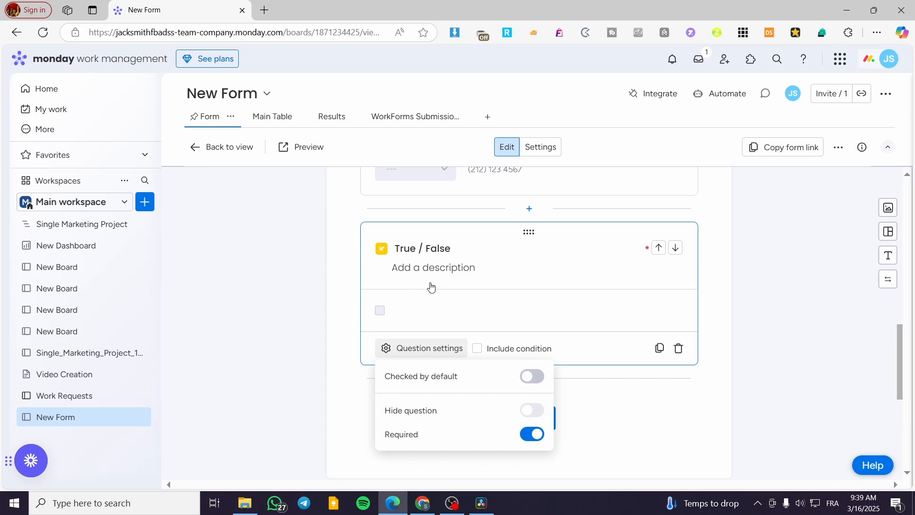
pyautogui.click(457, 249)
pyautogui.moveTo(457, 248); pyautogui.dragTo(386, 254)
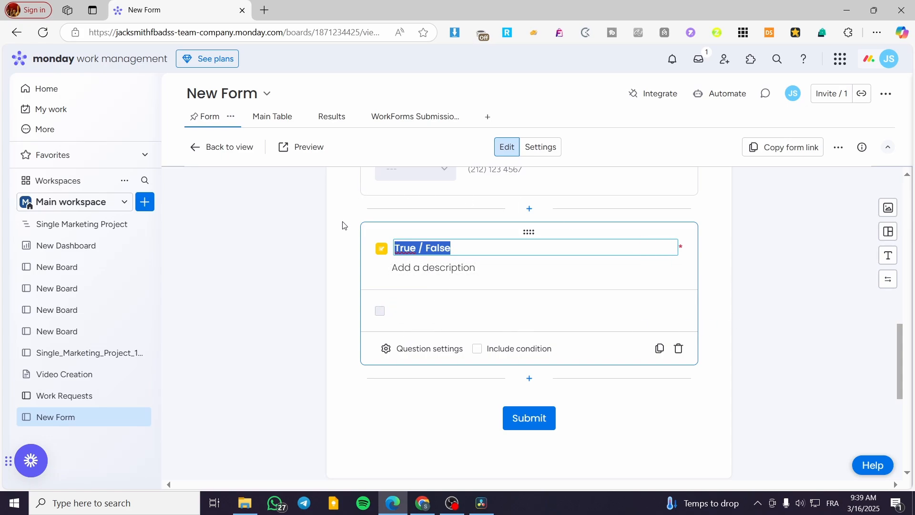
# Step: Preview the Data Collection Form in its own browser tab and look through its questions
pyautogui.click(276, 150)
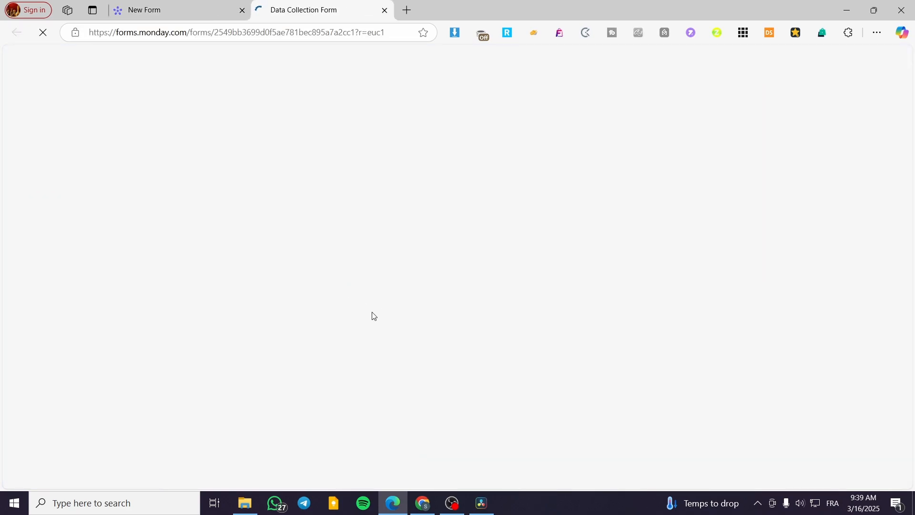
pyautogui.click(210, 7)
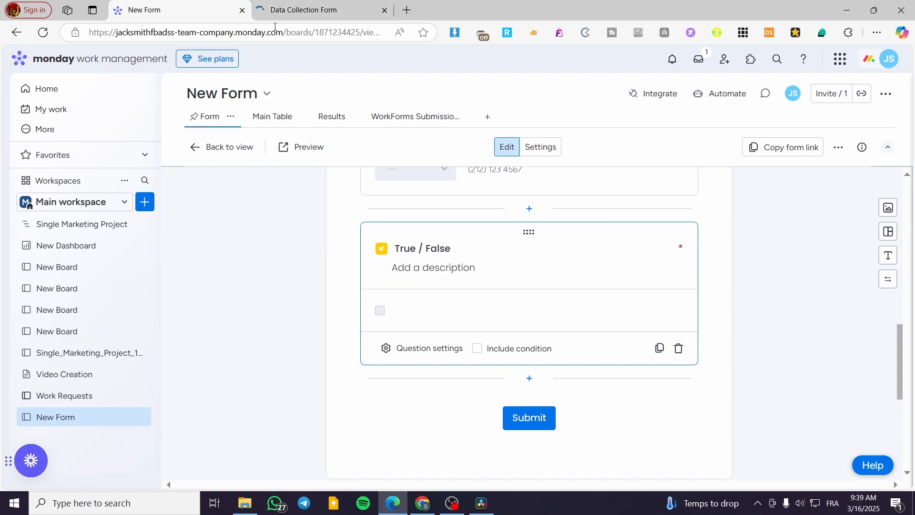
pyautogui.click(281, 7)
pyautogui.scroll(-2, 482, 316)
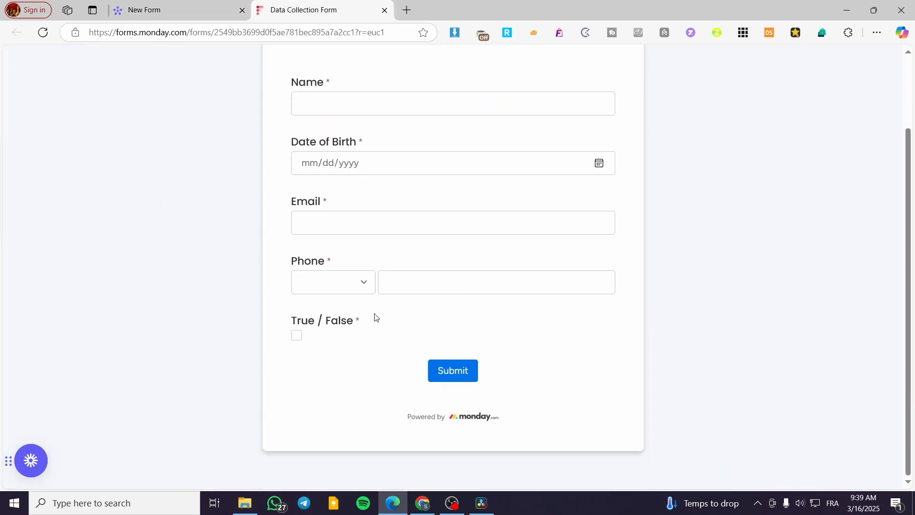
# Step: Test the True / False checkbox in the form preview and close the preview tab
pyautogui.click(297, 336)
pyautogui.click(297, 337)
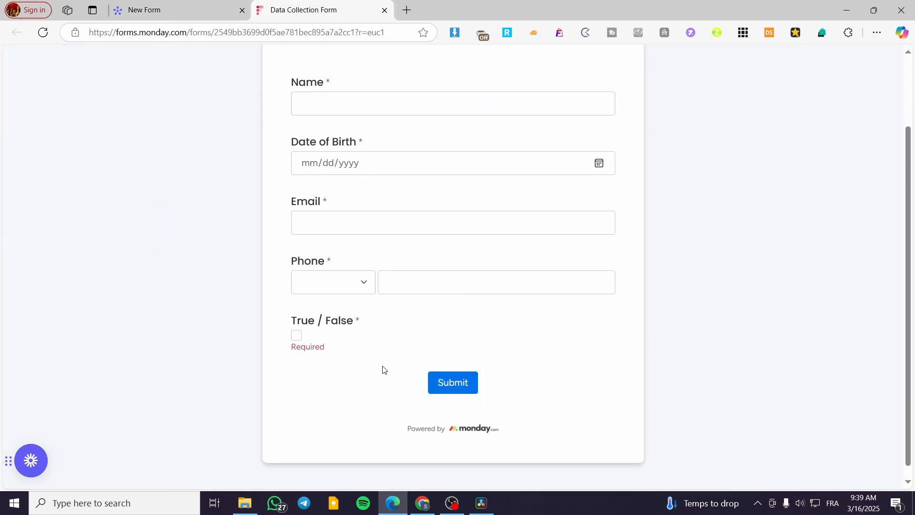
pyautogui.doubleClick(299, 338)
pyautogui.click(385, 10)
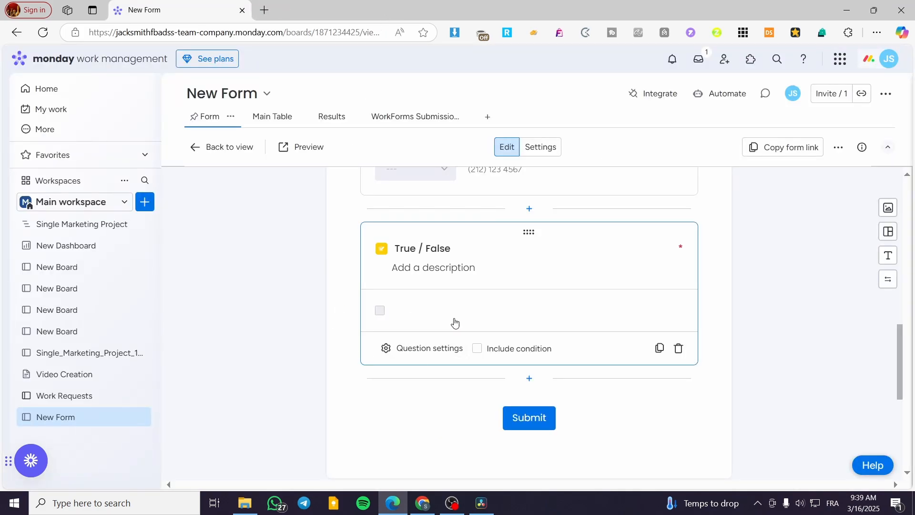
# Step: Try the condition and checked-by-default options on the True / False question
pyautogui.click(487, 353)
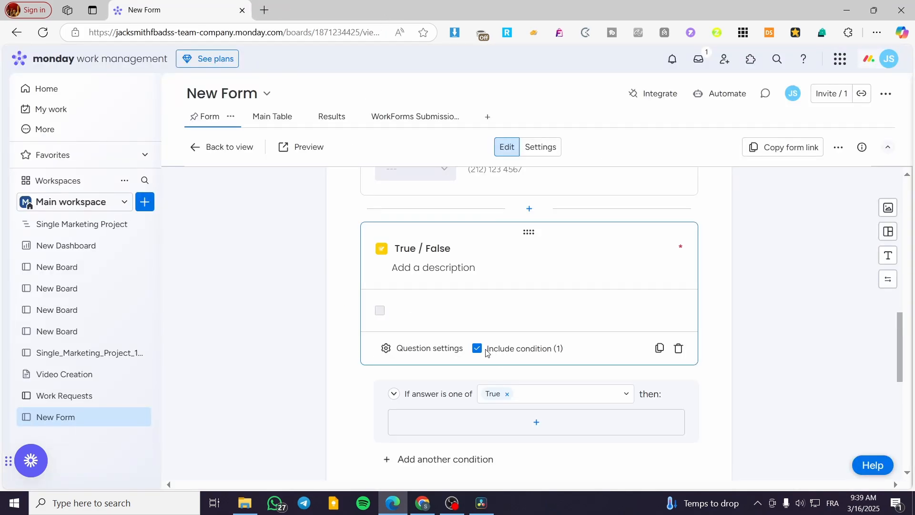
pyautogui.click(478, 349)
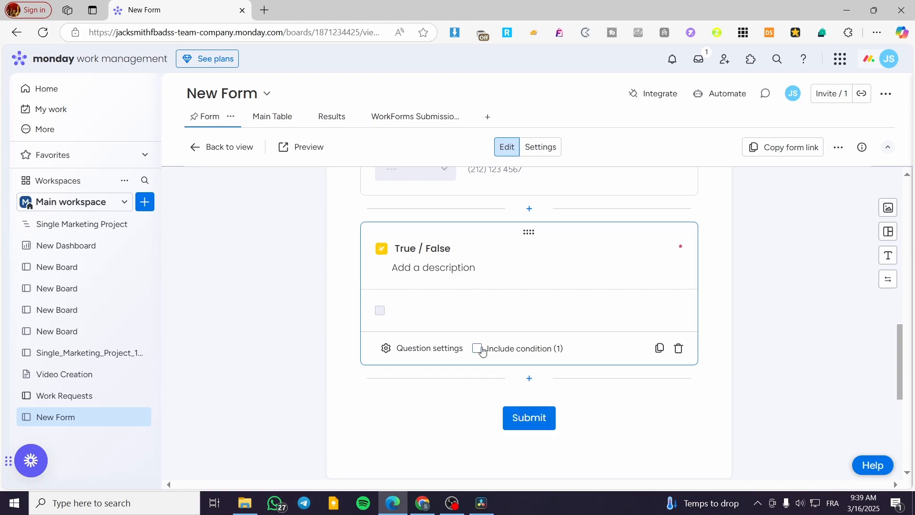
pyautogui.click(421, 356)
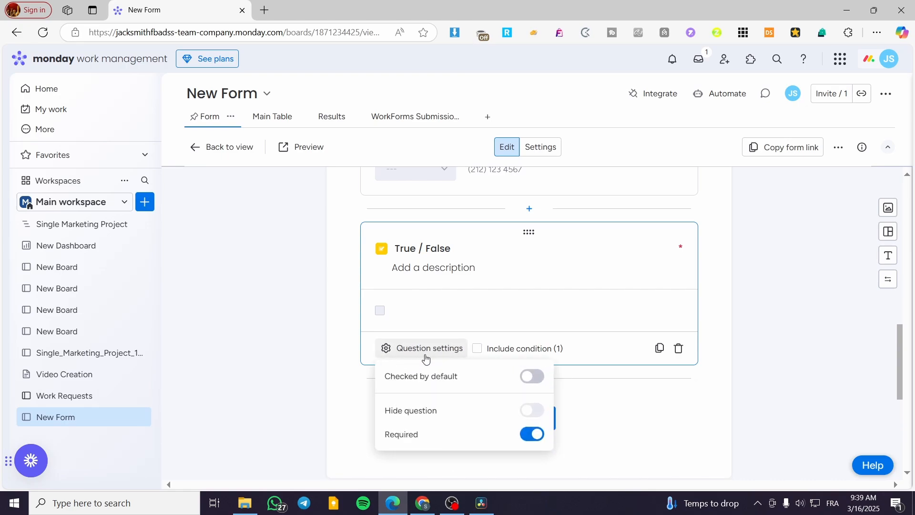
pyautogui.click(532, 378)
pyautogui.click(533, 379)
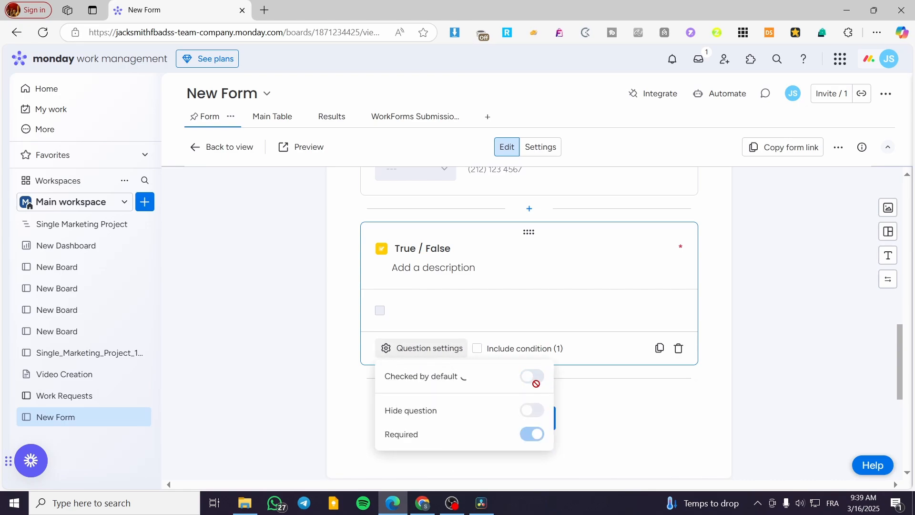
# Step: Replace the True / False question with a Multi select question below the Phone question
pyautogui.click(679, 349)
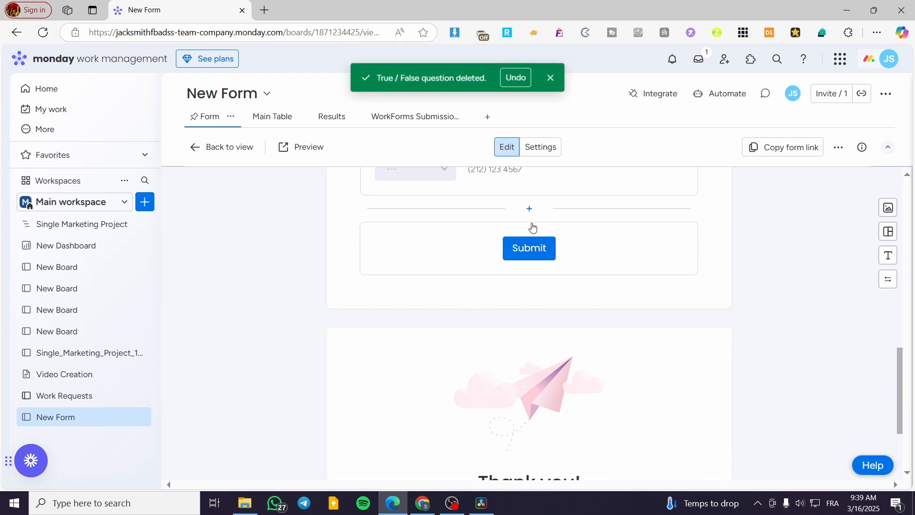
pyautogui.click(529, 209)
pyautogui.scroll(-3, 487, 356)
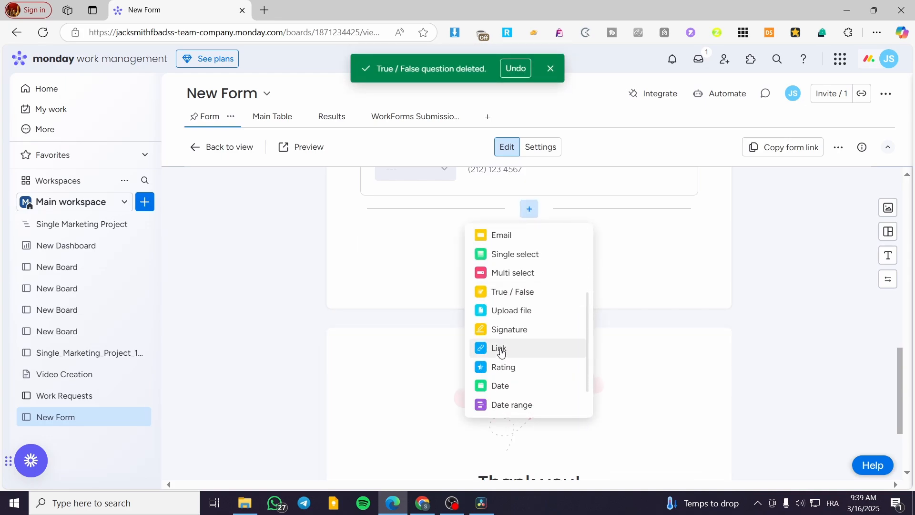
pyautogui.scroll(1, 564, 347)
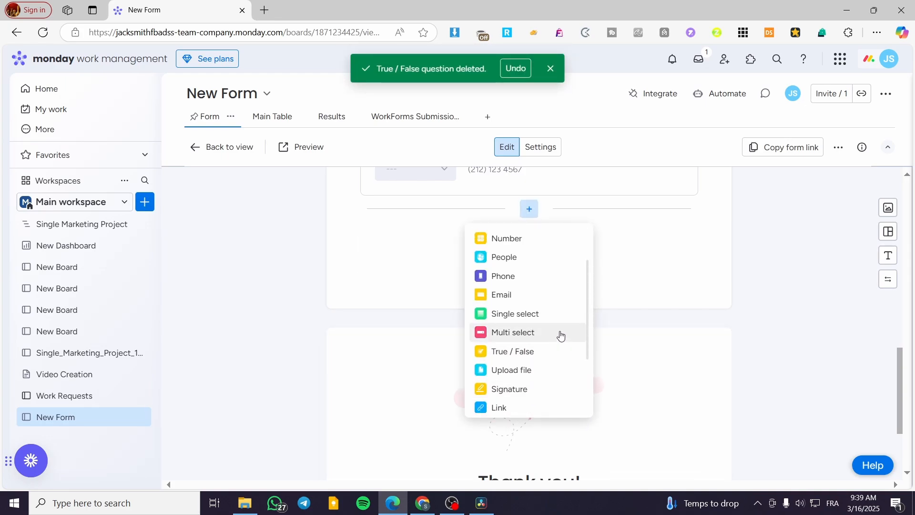
pyautogui.click(370, 341)
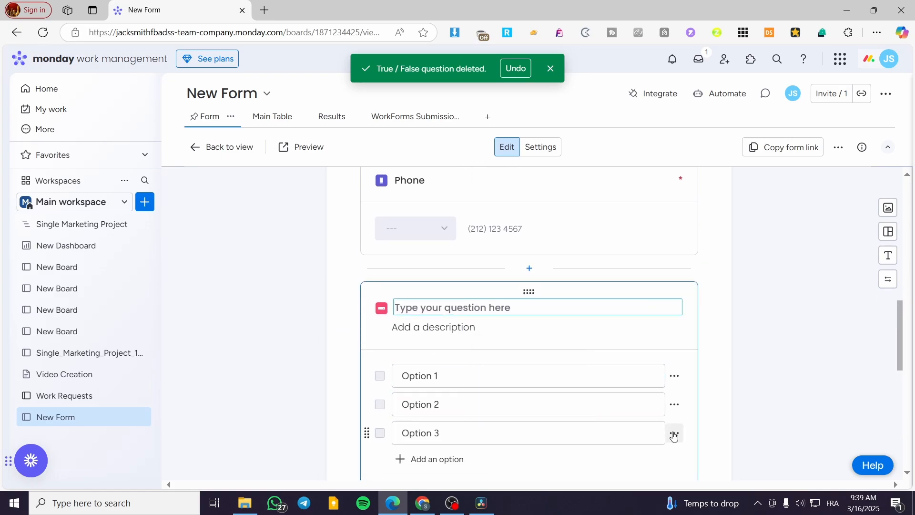
# Step: Hide Option 3 of the Multi select question and title the question "Do you have Previous Expêrience with data analysis ?"
pyautogui.click(674, 434)
pyautogui.click(612, 406)
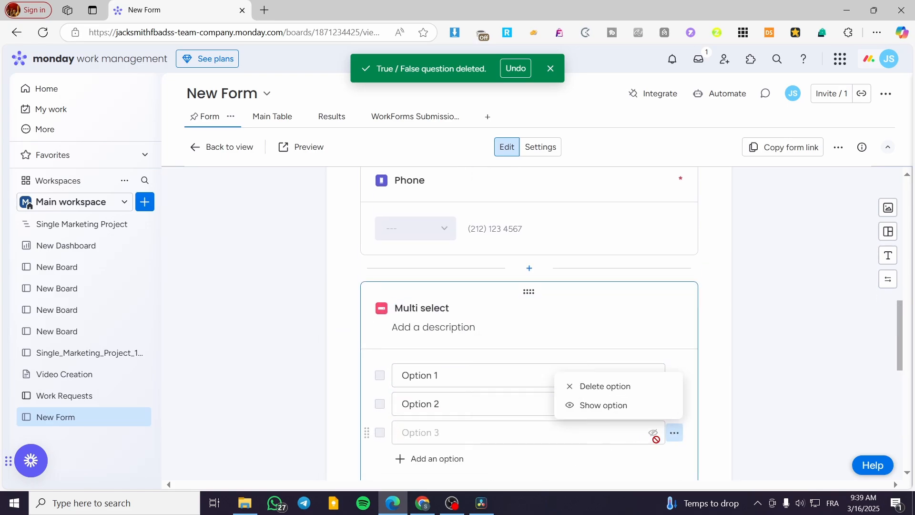
pyautogui.click(486, 312)
pyautogui.moveTo(486, 313); pyautogui.dragTo(397, 308)
pyautogui.write('D')
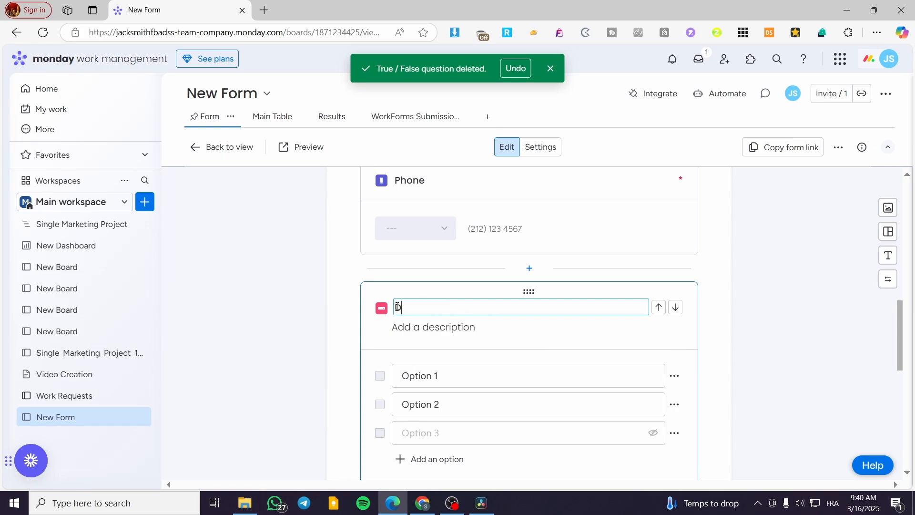
pyautogui.write('o you have Previous ')
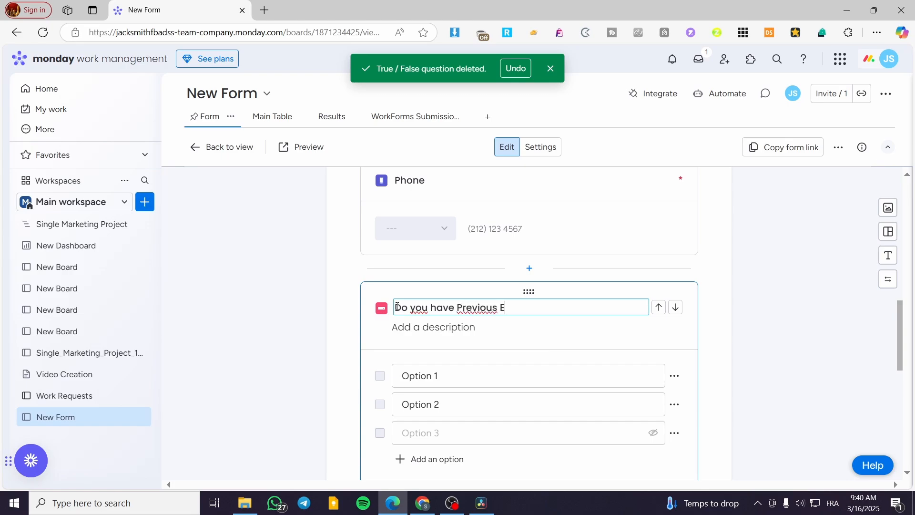
pyautogui.write('Expêrience with data analysi')
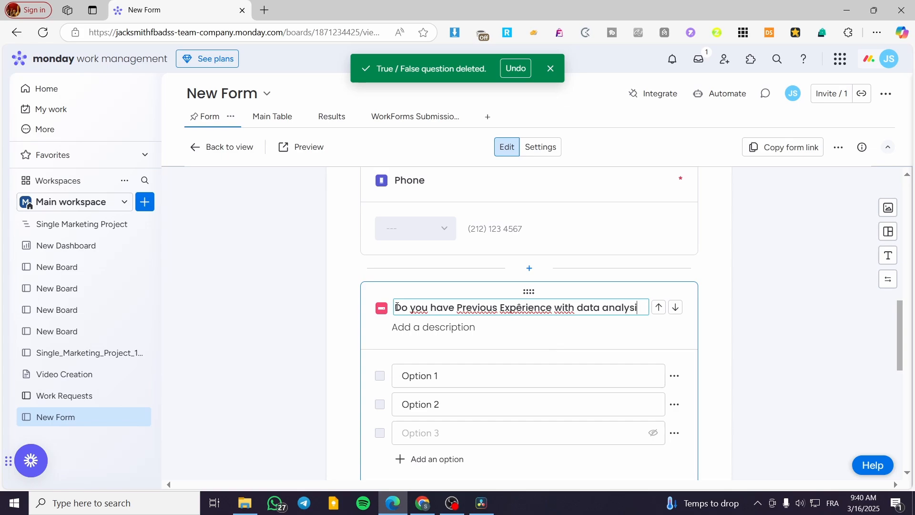
pyautogui.write('?')
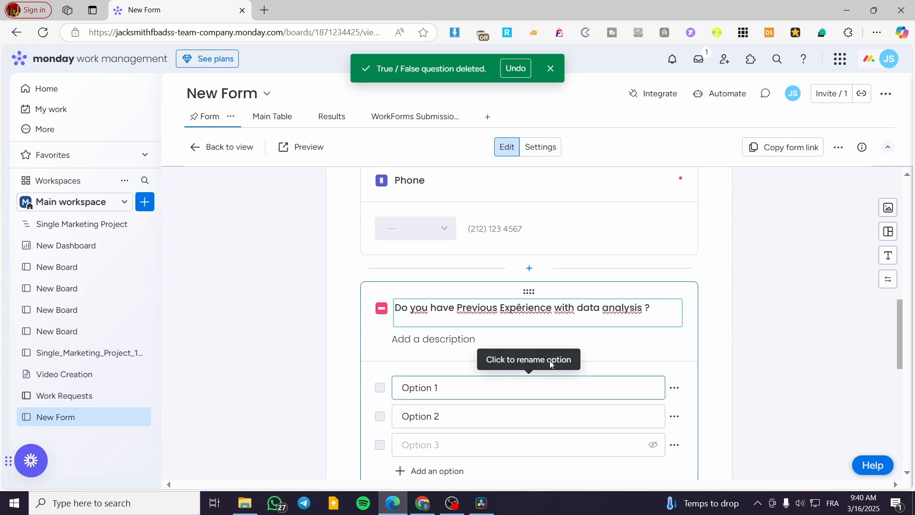
# Step: Rename the first two options of the data analysis question as "Yes" and "No"
pyautogui.click(488, 393)
pyautogui.write('Yes')
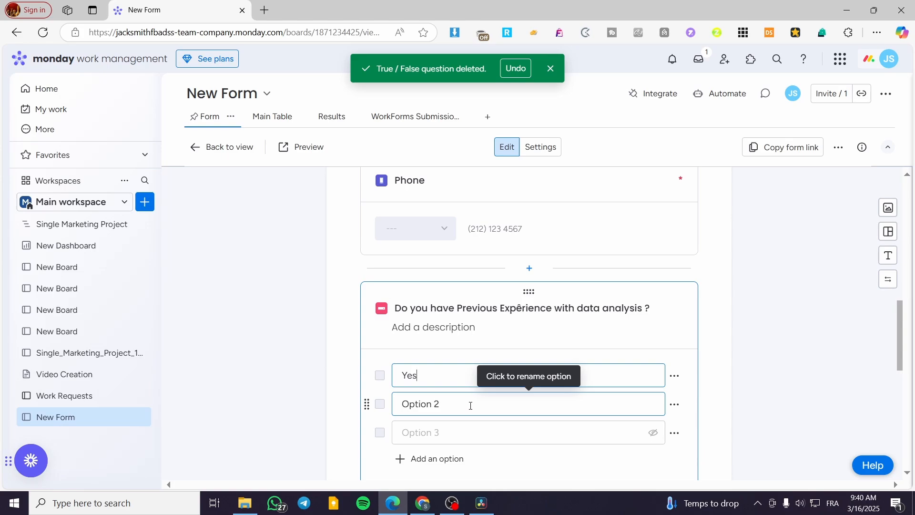
pyautogui.click(471, 406)
pyautogui.write('No')
pyautogui.click(727, 400)
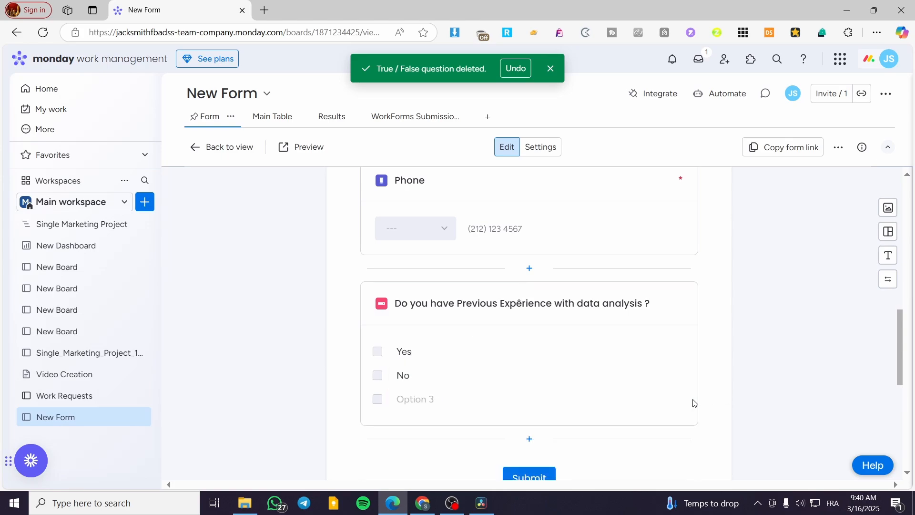
# Step: Make the data analysis experience question required
pyautogui.click(497, 393)
pyautogui.click(426, 456)
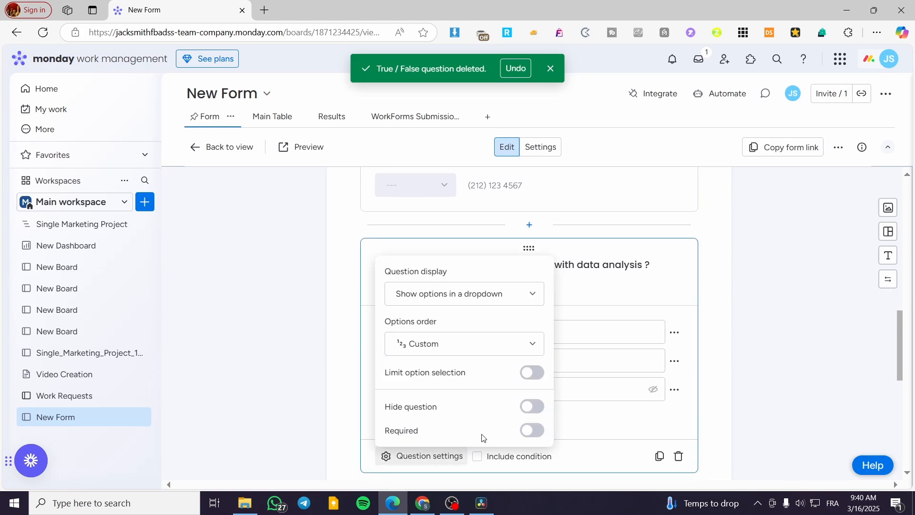
pyautogui.click(543, 435)
pyautogui.click(792, 381)
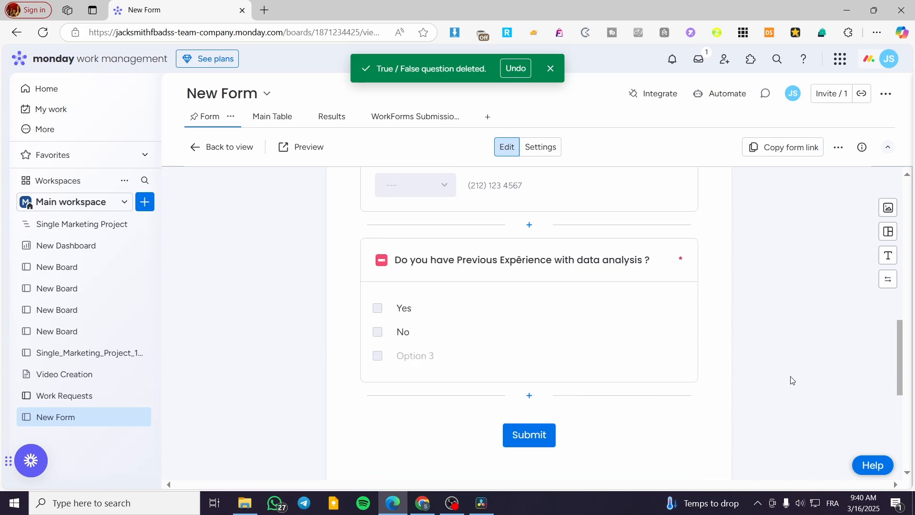
# Step: Set the form's background to the custom color #133AD8
pyautogui.scroll(1, 700, 362)
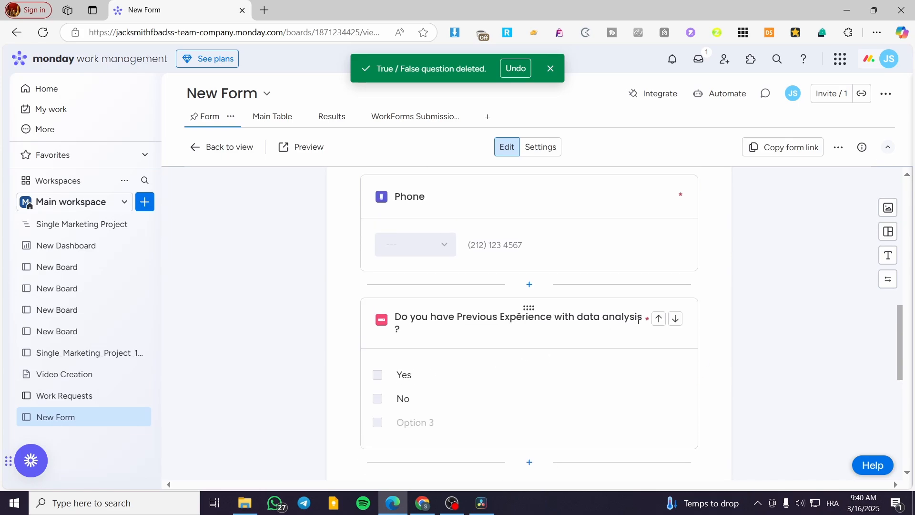
pyautogui.scroll(5, 666, 323)
pyautogui.scroll(5, 666, 323)
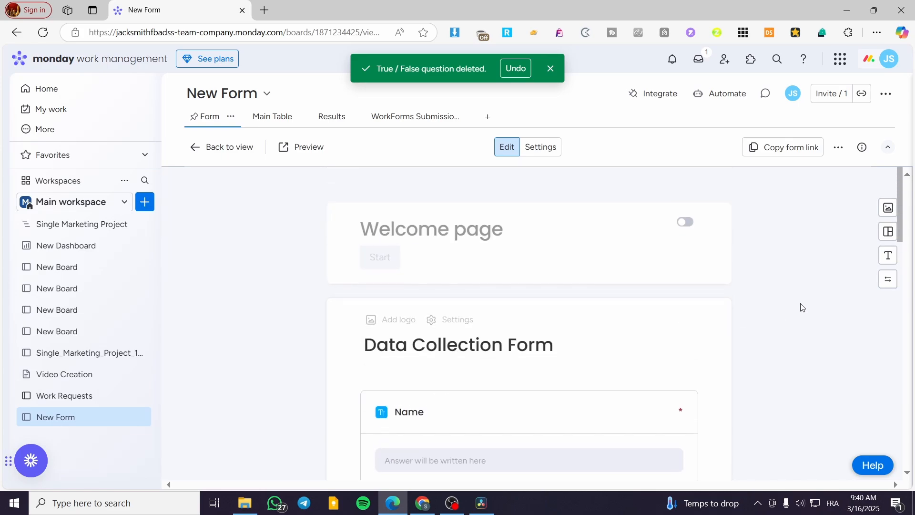
pyautogui.click(890, 210)
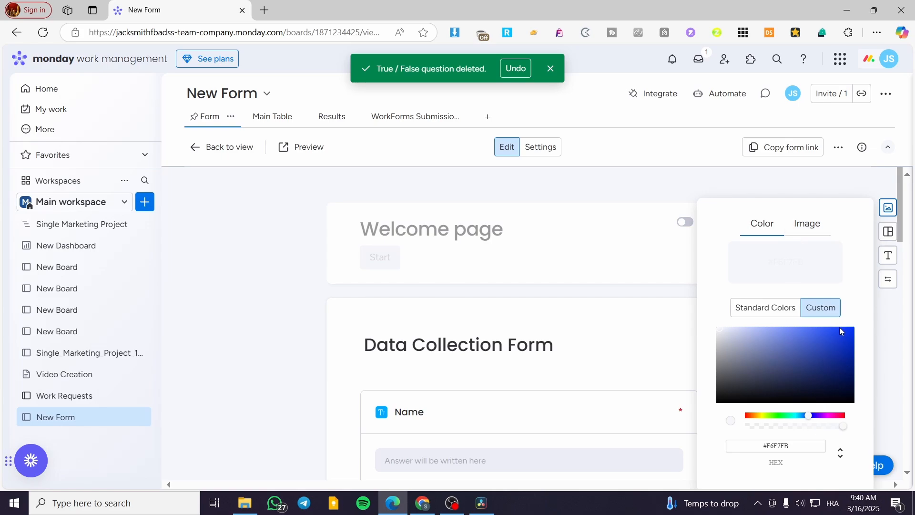
pyautogui.click(844, 340)
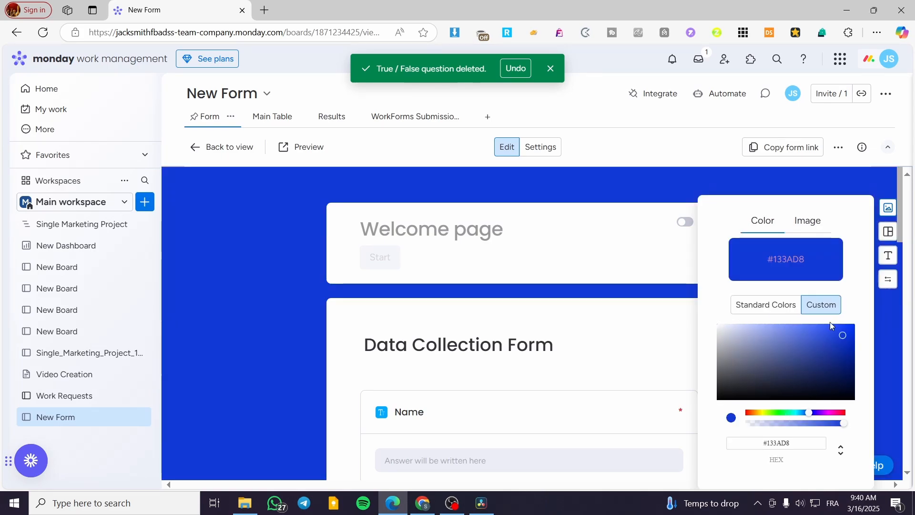
# Step: Set the form's background to the dark blue geometric image from the image gallery
pyautogui.click(807, 224)
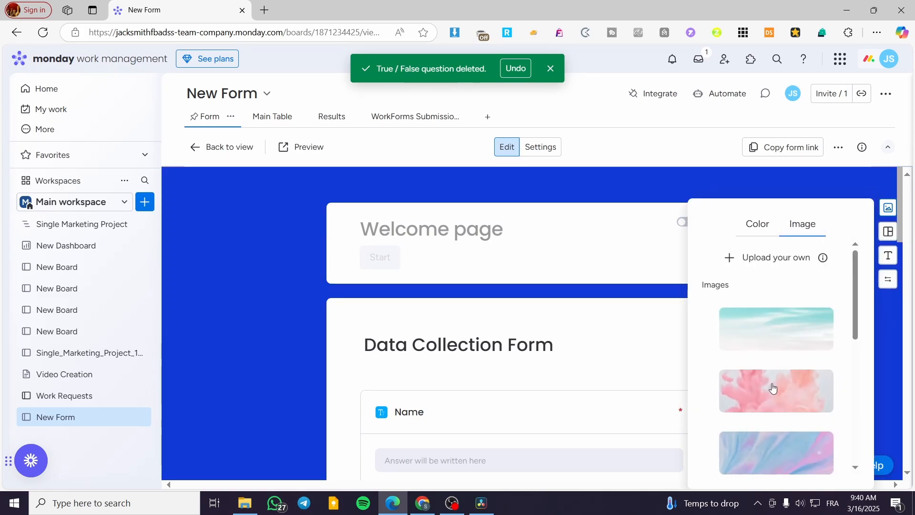
pyautogui.click(792, 445)
pyautogui.scroll(-5, 795, 429)
pyautogui.scroll(5, 796, 420)
pyautogui.scroll(-5, 796, 410)
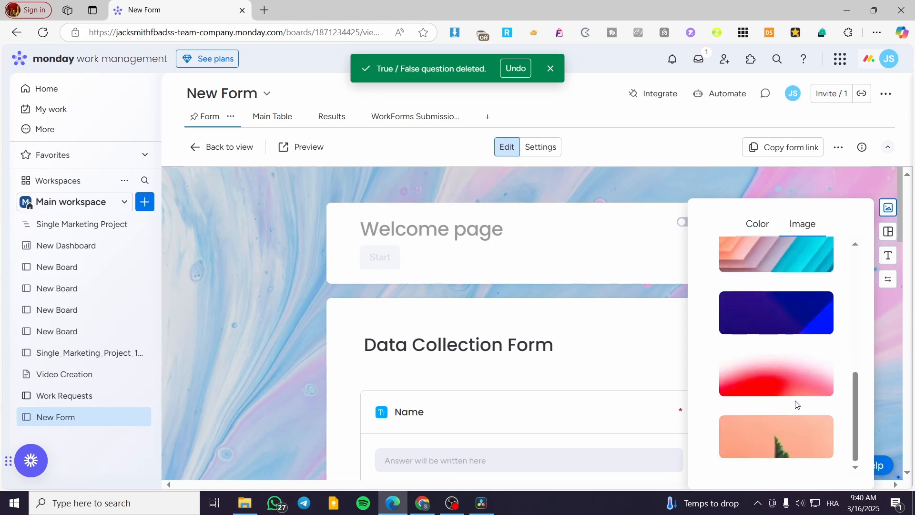
pyautogui.click(776, 336)
pyautogui.scroll(5, 782, 372)
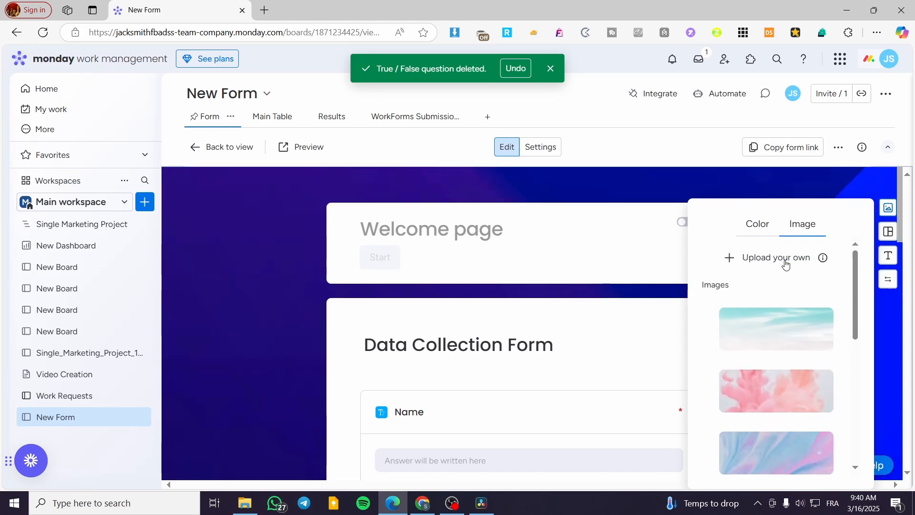
pyautogui.click(790, 178)
# Step: Try other form formats and layouts for the Data Collection Form and restore the centered card layout
pyautogui.click(887, 233)
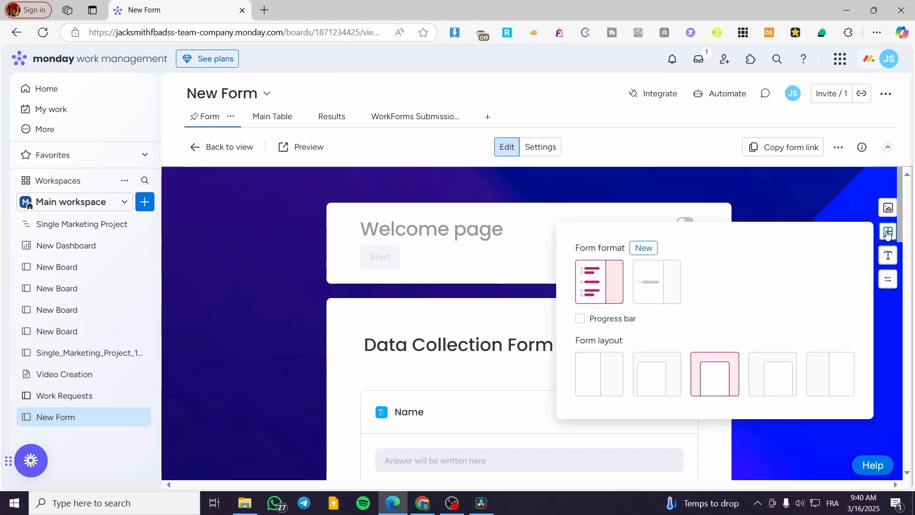
pyautogui.click(649, 280)
pyautogui.click(732, 288)
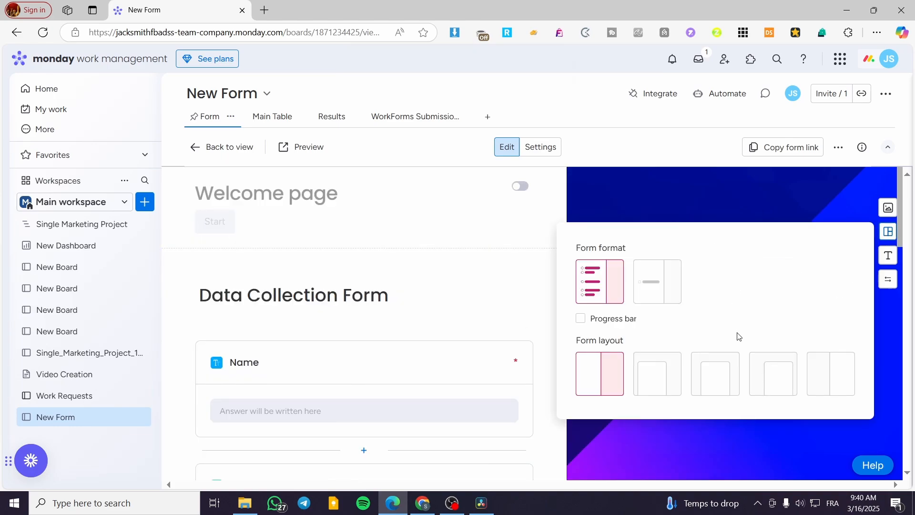
pyautogui.click(654, 384)
pyautogui.click(605, 380)
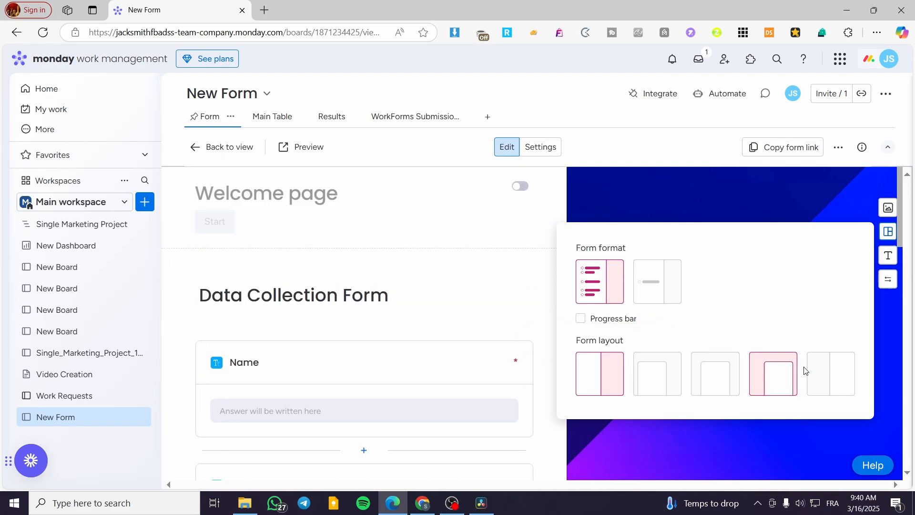
pyautogui.click(779, 380)
pyautogui.click(717, 376)
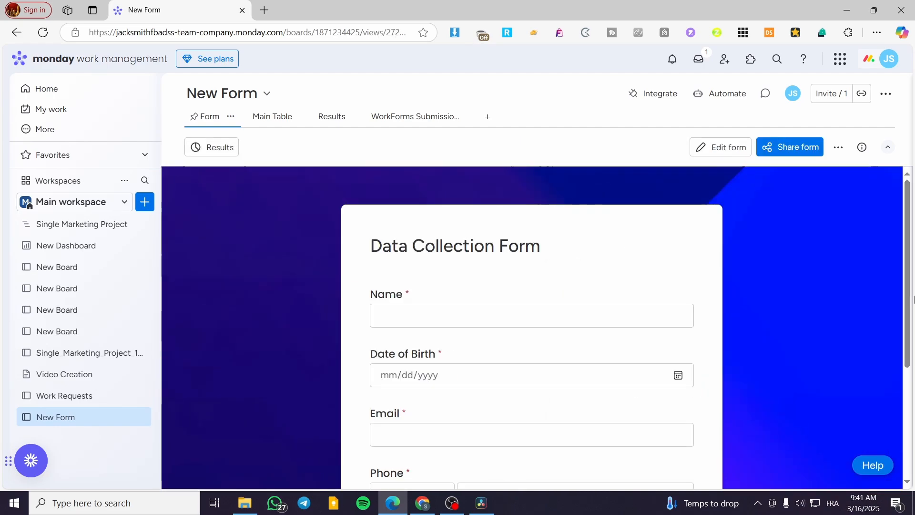
# Step: Review the finished Data Collection Form and copy its public link from the sharing options
pyautogui.scroll(-3, 800, 293)
pyautogui.scroll(-1, 639, 312)
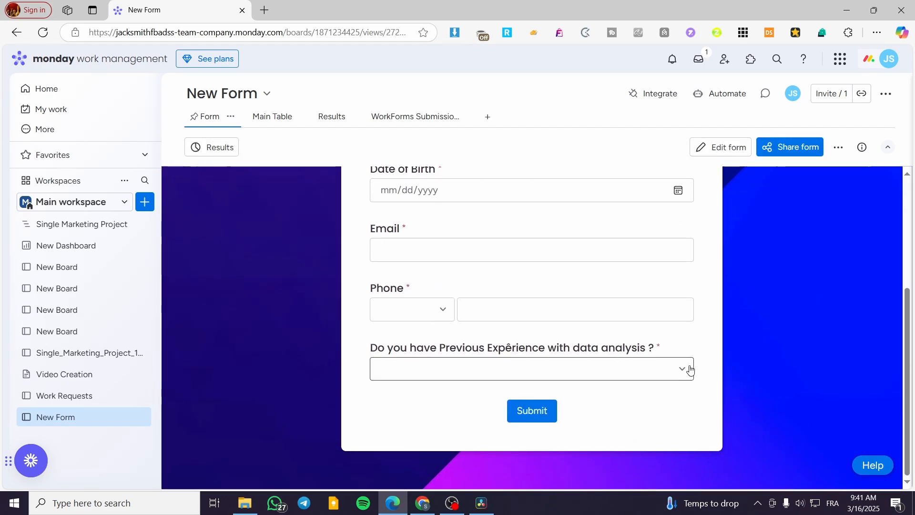
pyautogui.scroll(5, 686, 370)
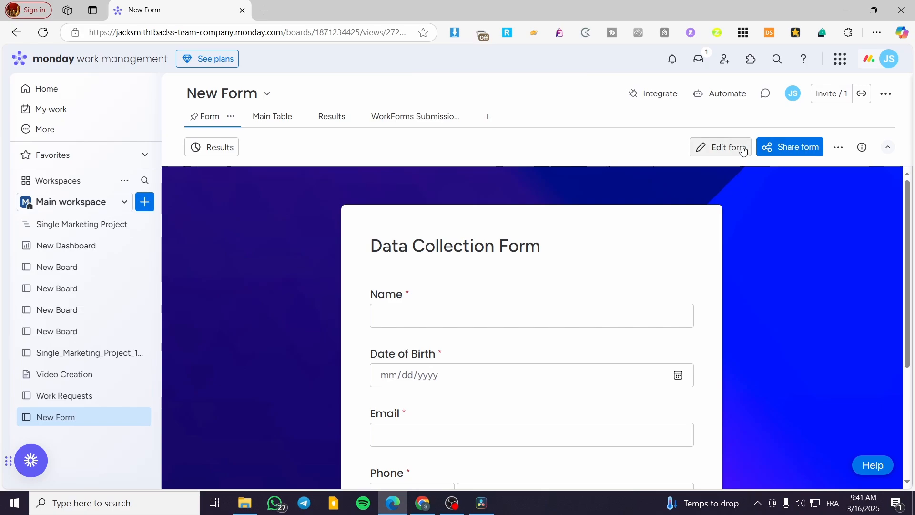
pyautogui.click(800, 151)
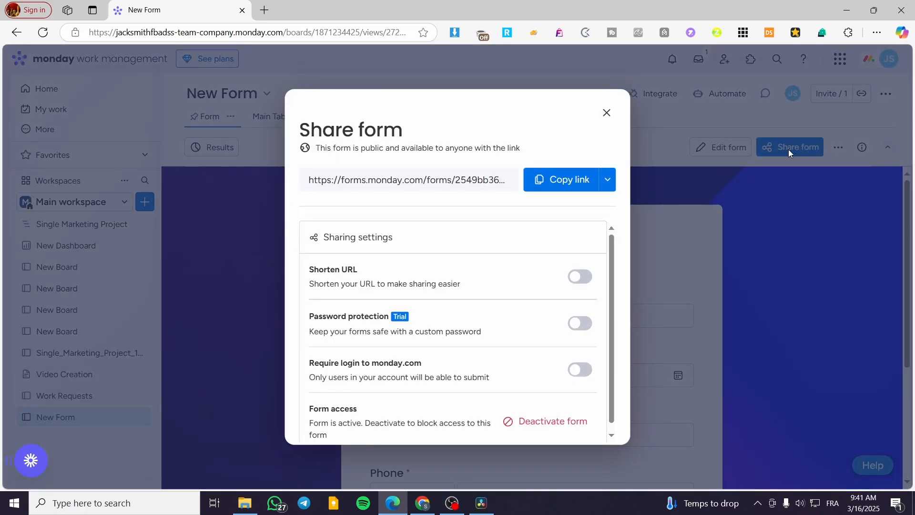
pyautogui.click(559, 185)
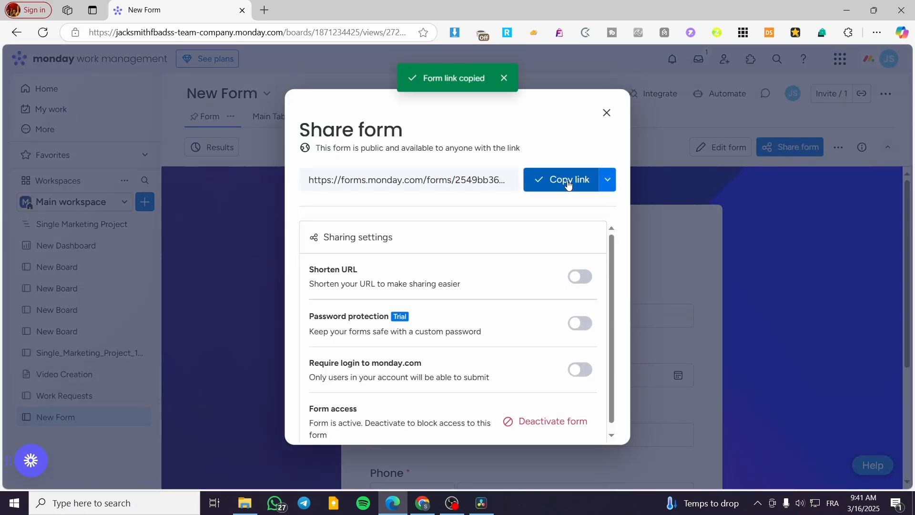
pyautogui.click(607, 112)
# Step: Open the Single Marketing Project board in the Main workspace
pyautogui.click(81, 231)
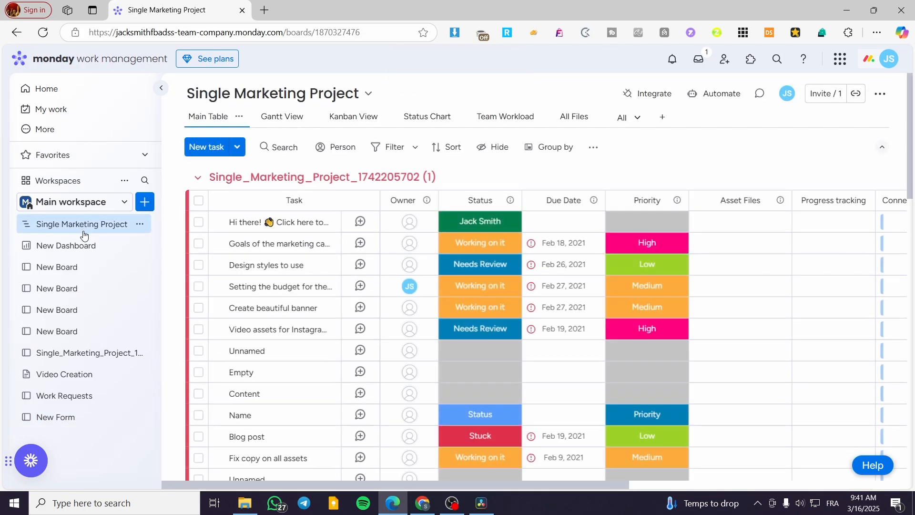
# Step: Open the first New Board listed in the Main workspace
pyautogui.click(81, 268)
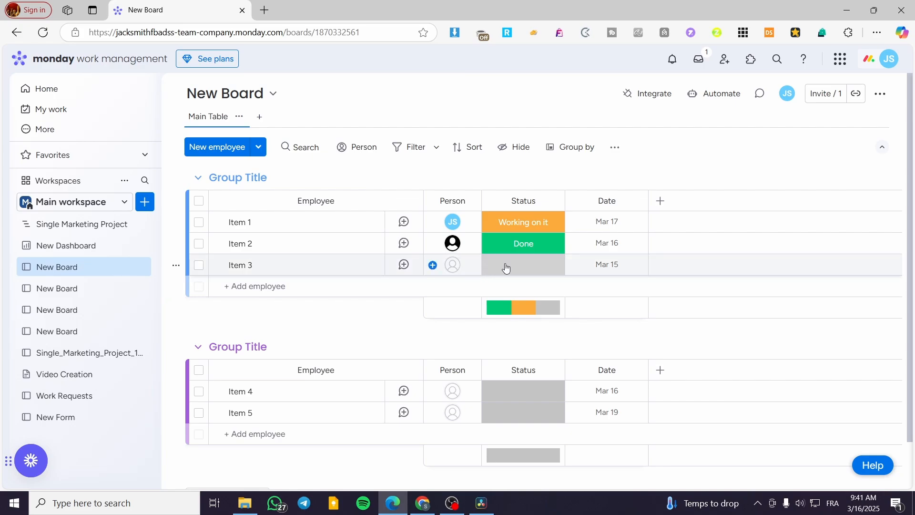
# Step: Add a Text column after the Date column and open its title for editing
pyautogui.click(661, 203)
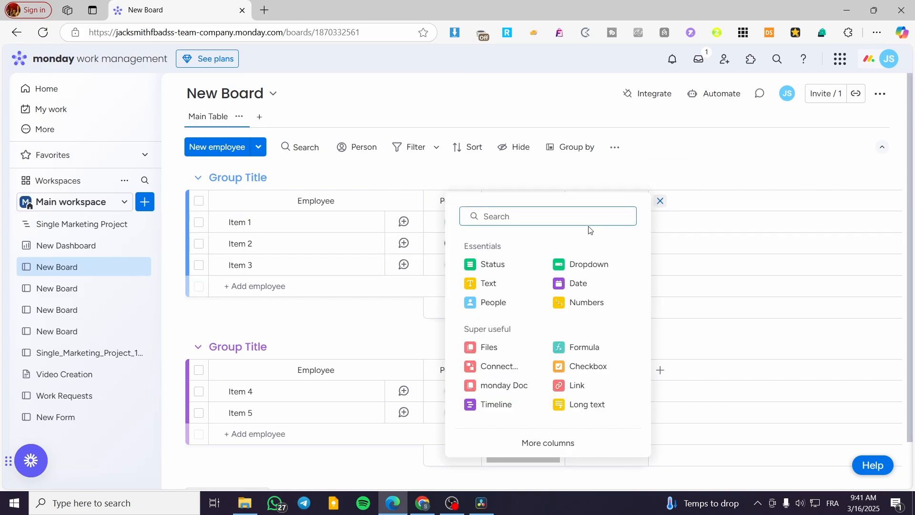
pyautogui.click(490, 284)
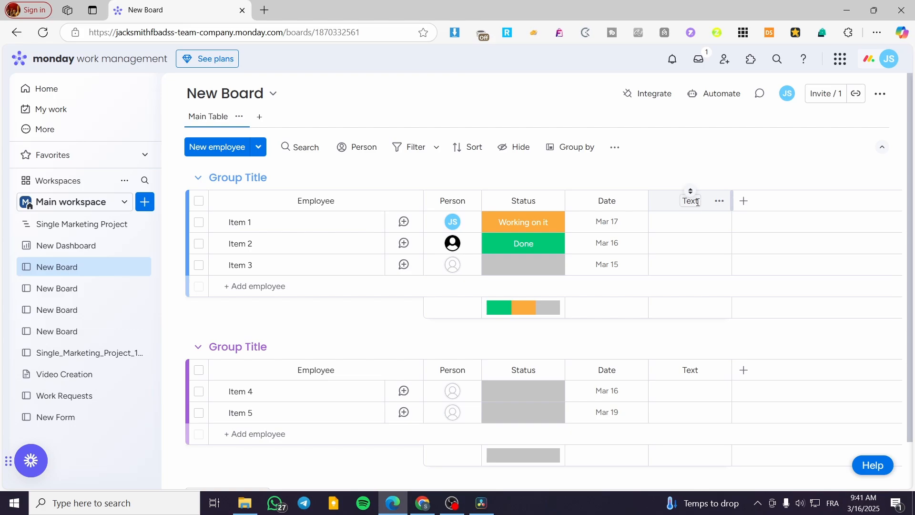
pyautogui.click(697, 203)
pyautogui.moveTo(660, 200); pyautogui.dragTo(650, 201)
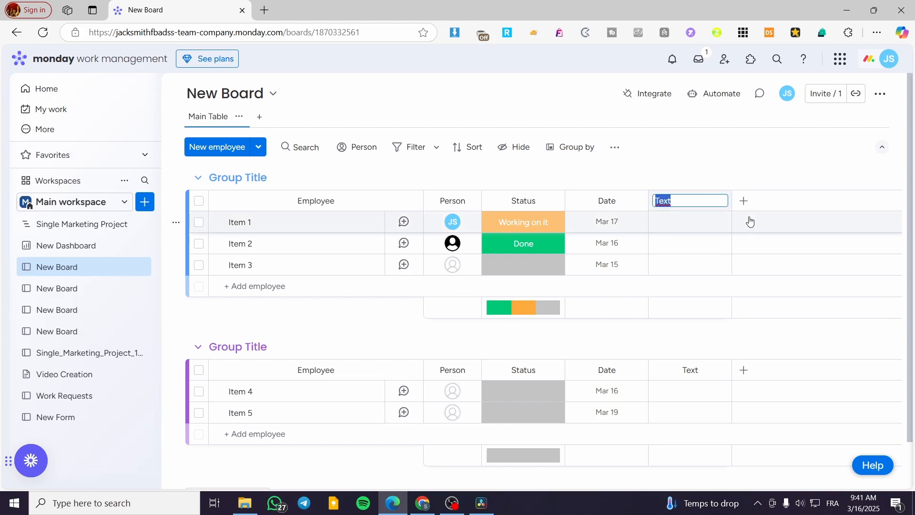
pyautogui.click(766, 173)
# Step: Delete the Text column from the board
pyautogui.click(723, 209)
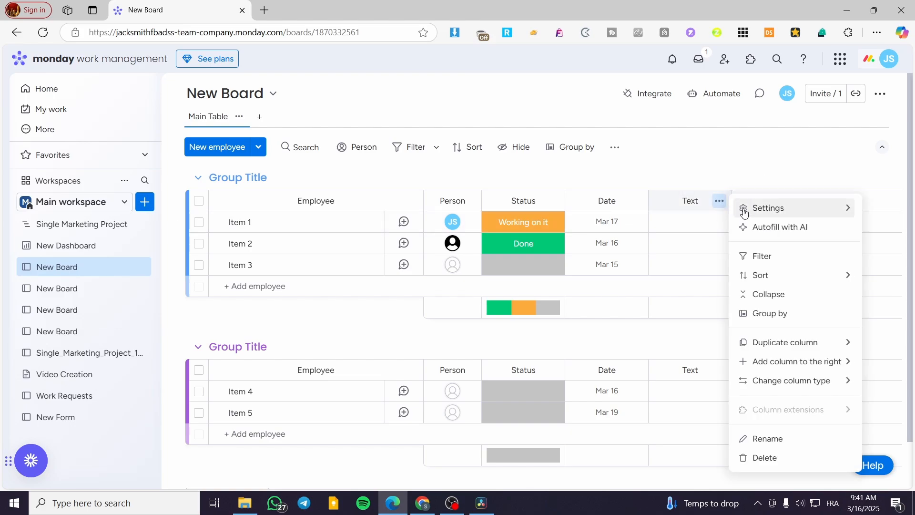
pyautogui.click(718, 204)
pyautogui.click(717, 205)
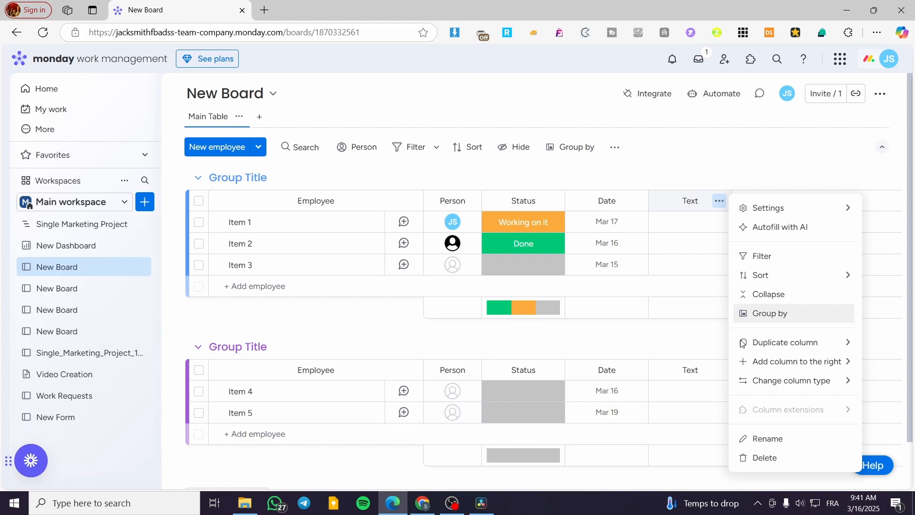
pyautogui.click(763, 457)
pyautogui.click(601, 137)
pyautogui.click(663, 202)
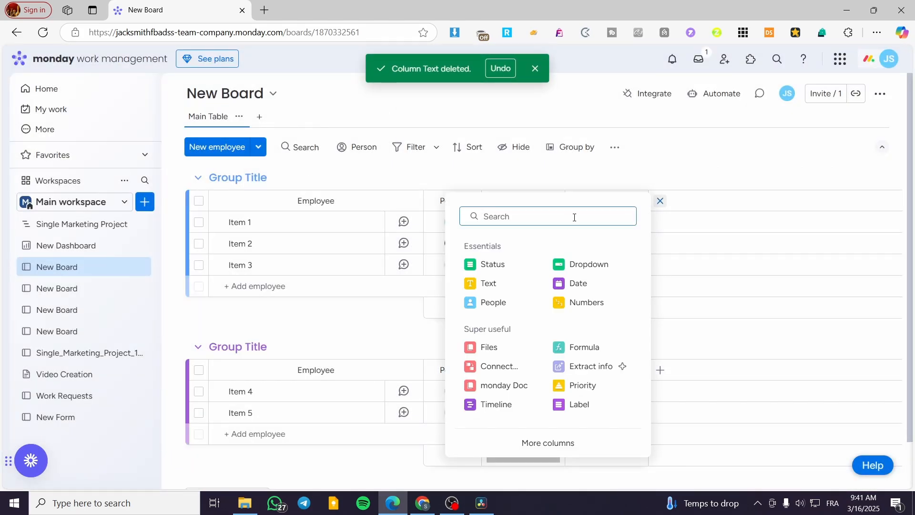
pyautogui.write('link')
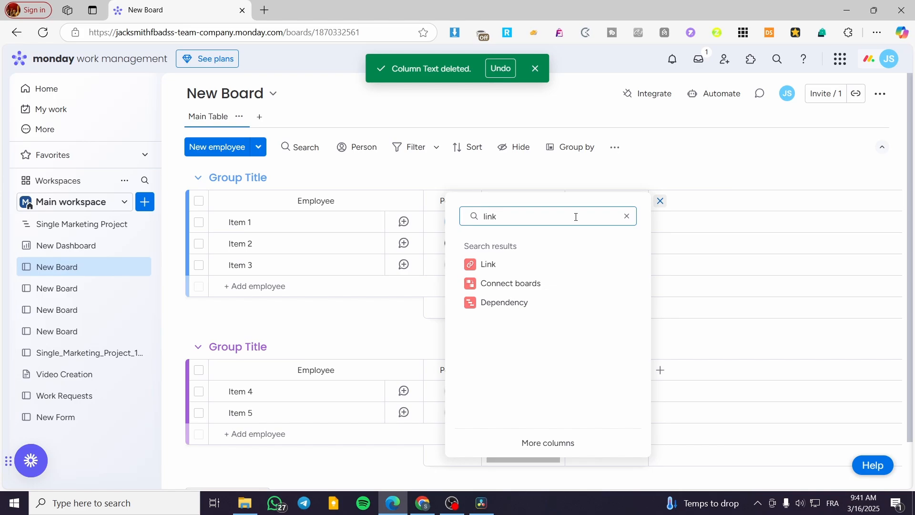
pyautogui.moveTo(576, 217); pyautogui.dragTo(424, 227)
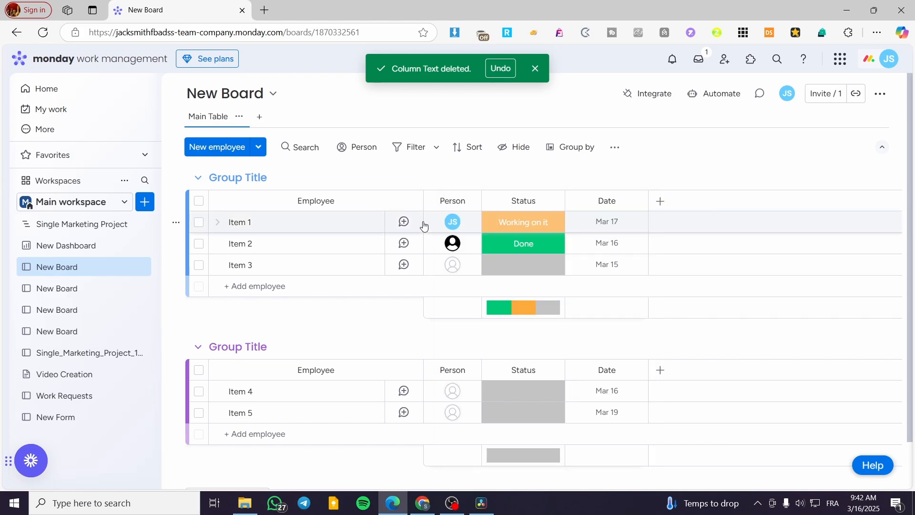
# Step: Search the column types for "form" and "link", and add a Link column after the Date column
pyautogui.click(660, 201)
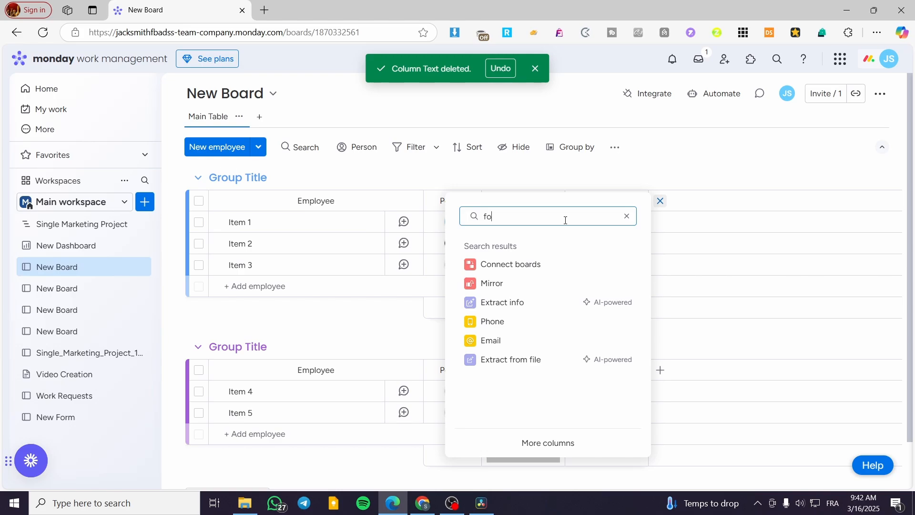
pyautogui.write('form')
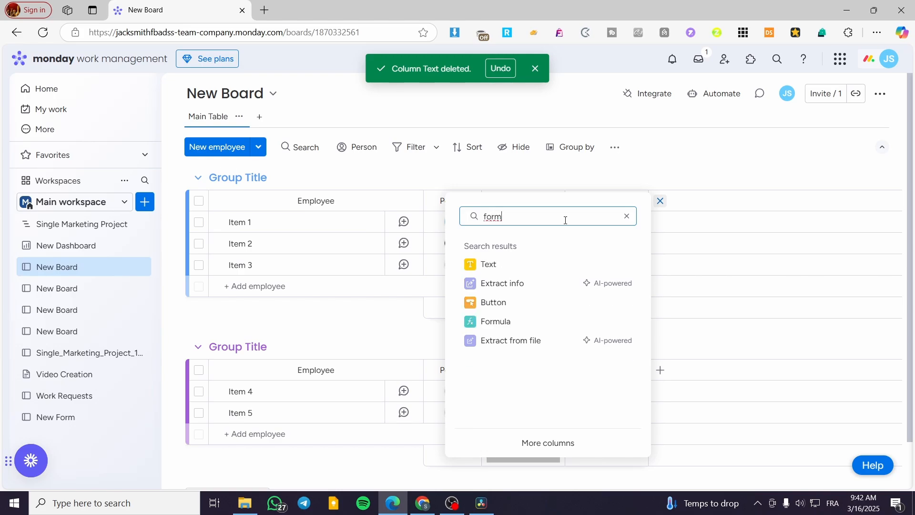
pyautogui.press('BackSpace')
pyautogui.press('BackSpace')
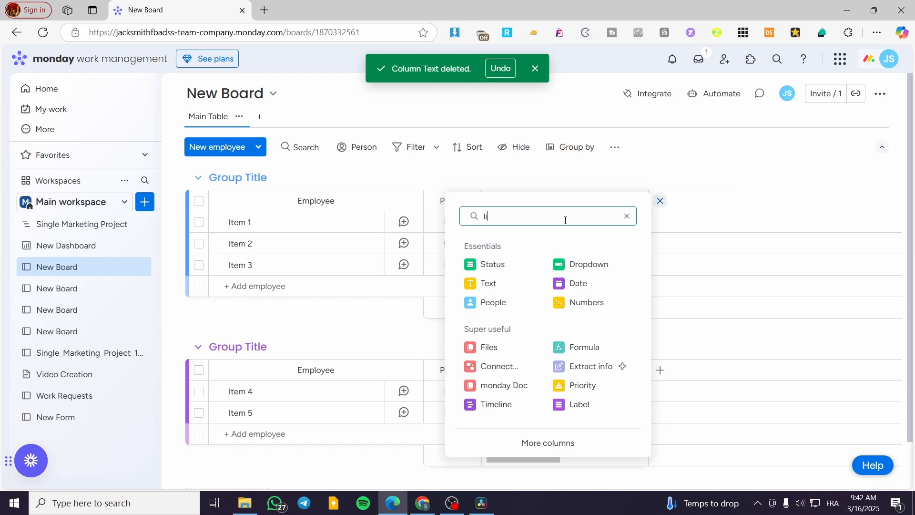
pyautogui.write('link')
pyautogui.click(529, 264)
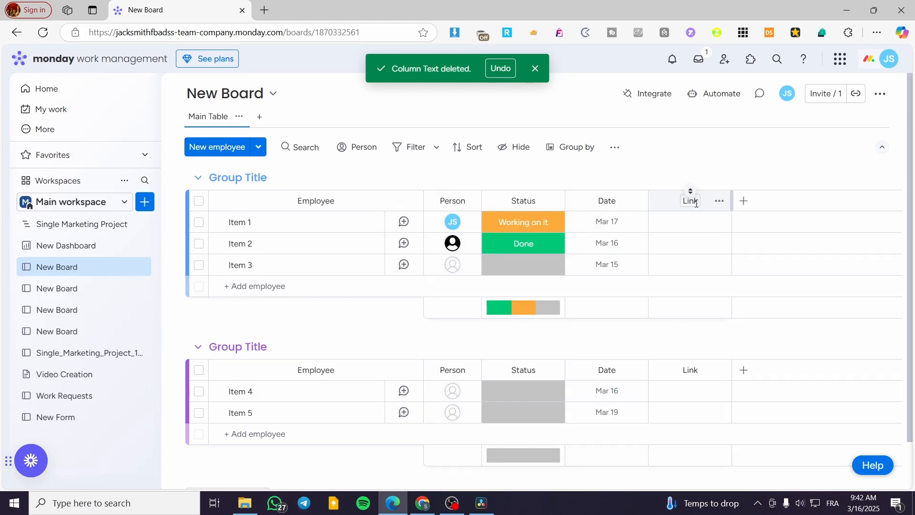
# Step: Rename the Link column "Please Submit the Form" and widen it to fit the whole title
pyautogui.click(697, 203)
pyautogui.moveTo(695, 200); pyautogui.dragTo(639, 200)
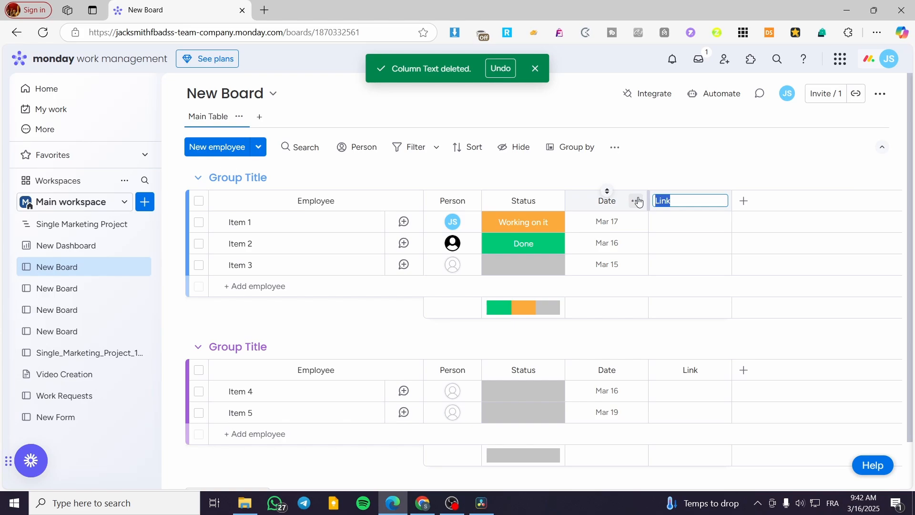
pyautogui.write('Plea')
pyautogui.write('se Submit the Form')
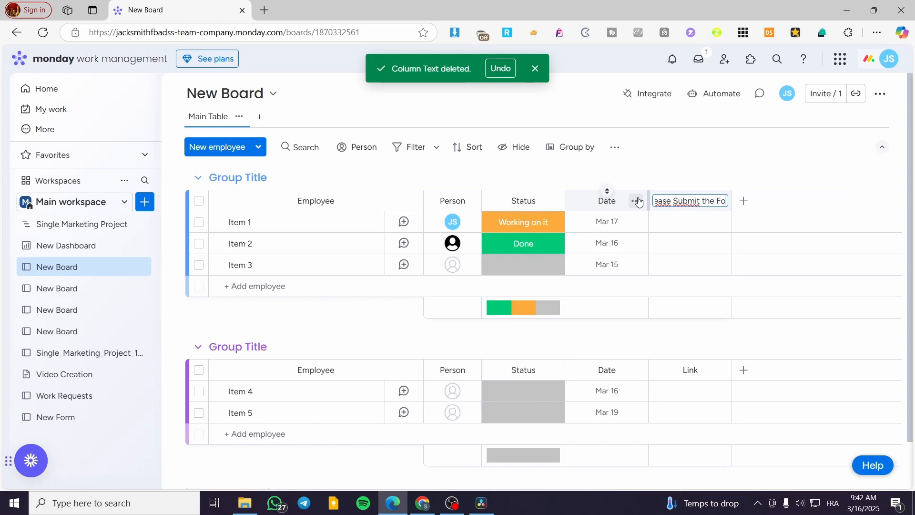
pyautogui.click(687, 220)
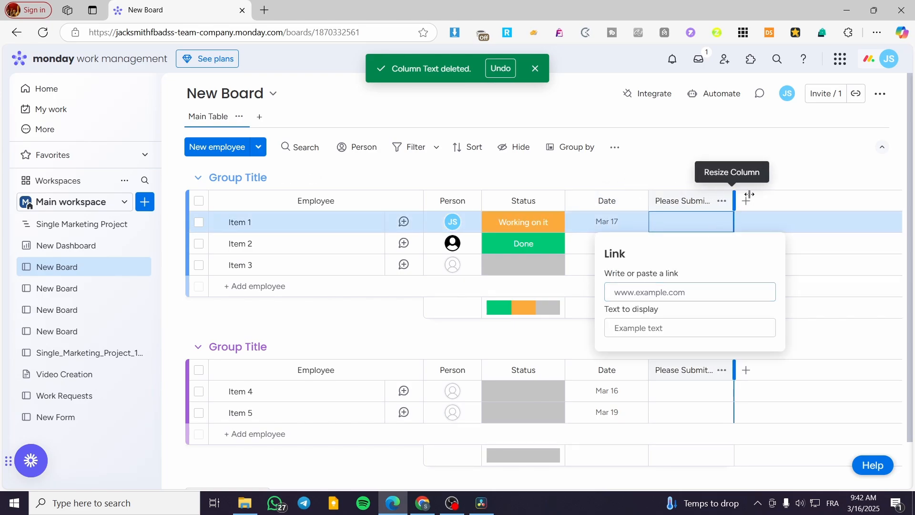
pyautogui.moveTo(735, 200); pyautogui.dragTo(790, 200)
# Step: Paste the copied Data Collection Form link into Item 1's "Please Submit the Form" cell
pyautogui.click(762, 226)
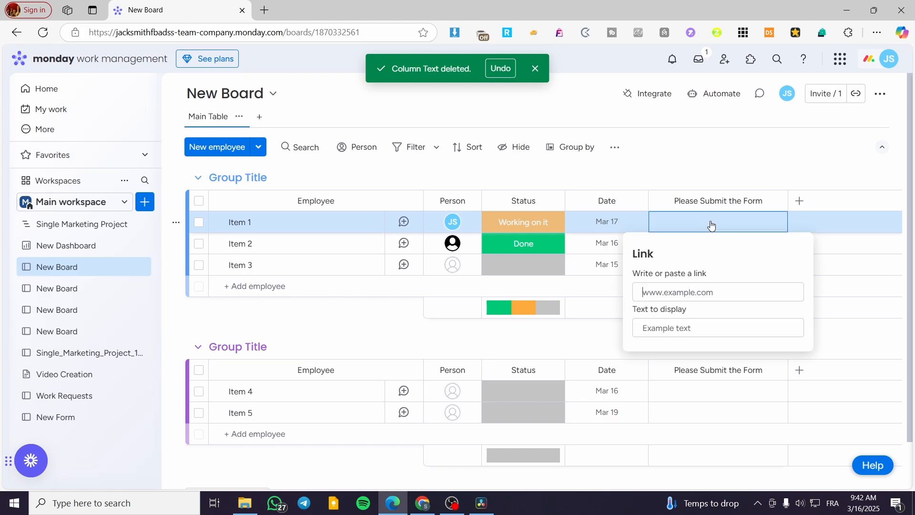
pyautogui.hotkey('ctrl', 'v')
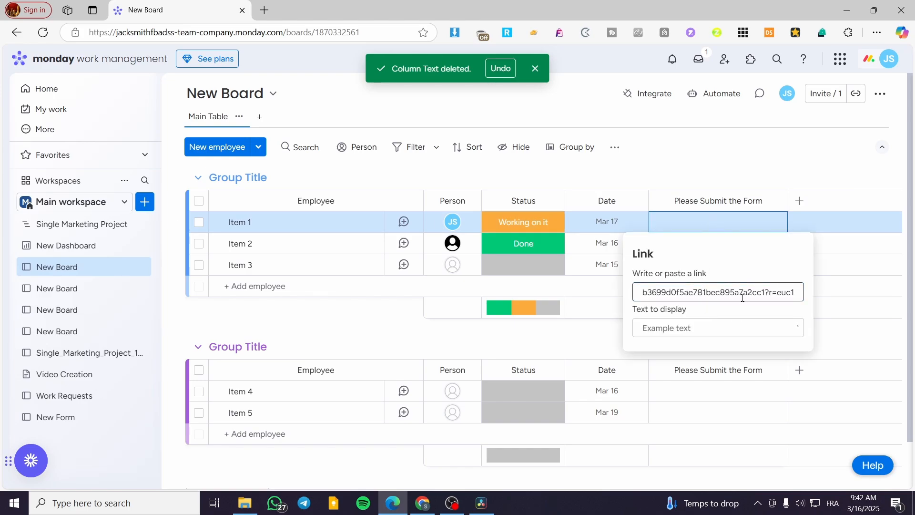
pyautogui.click(719, 332)
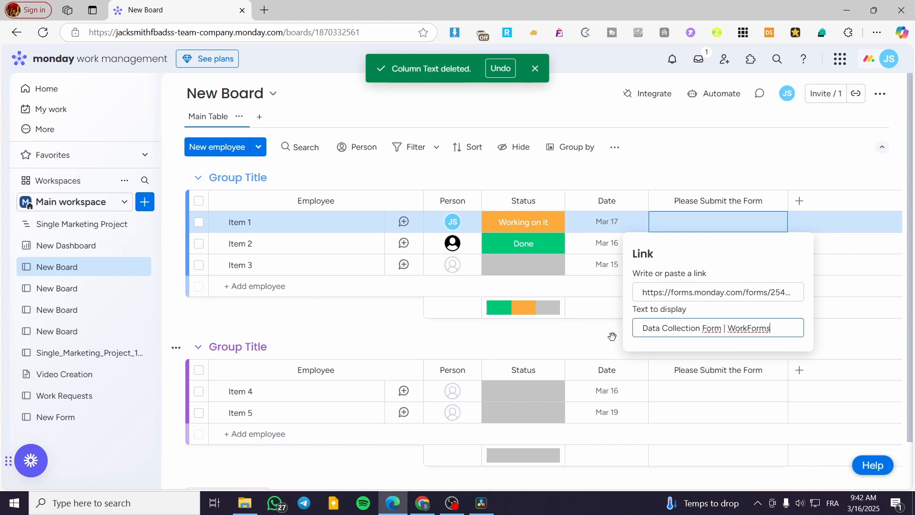
pyautogui.press('Return')
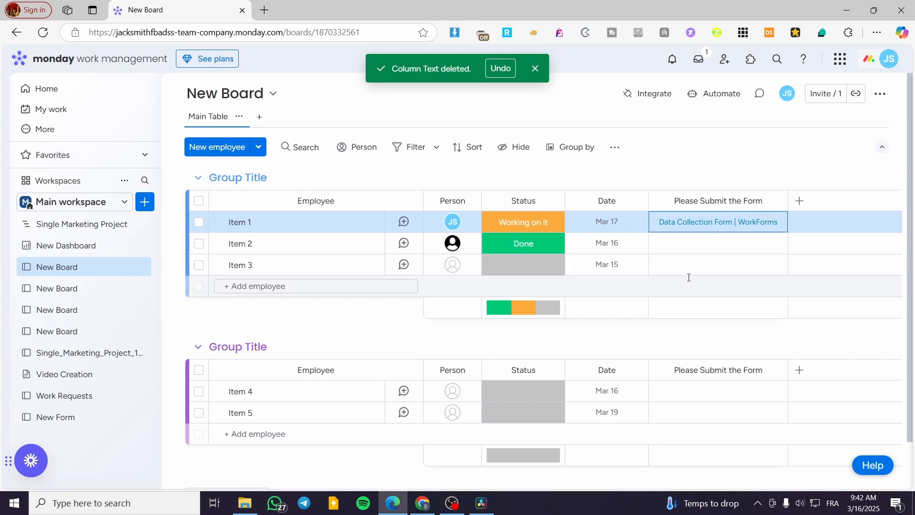
# Step: Paste the same form link into the "Please Submit the Form" cells of Item 2 and Item 3, and dismiss the deletion notice
pyautogui.click(724, 243)
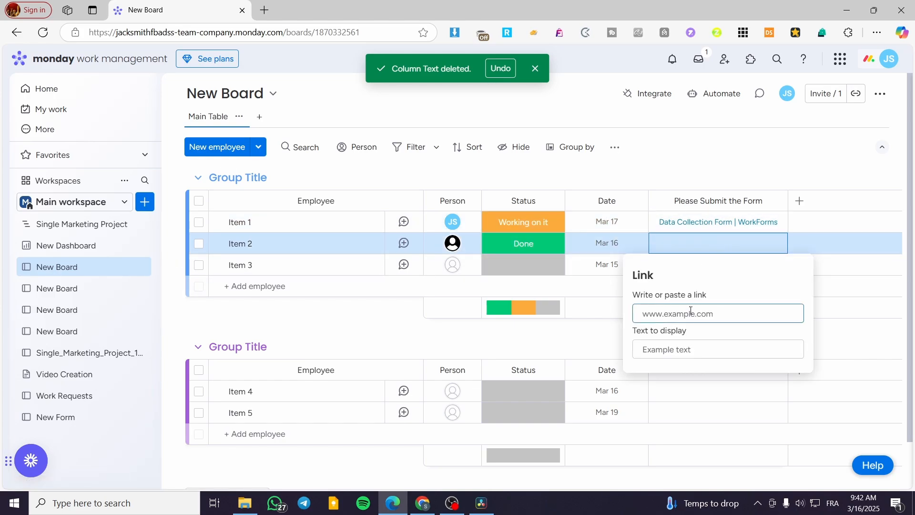
pyautogui.hotkey('ctrl', 'v')
pyautogui.click(610, 339)
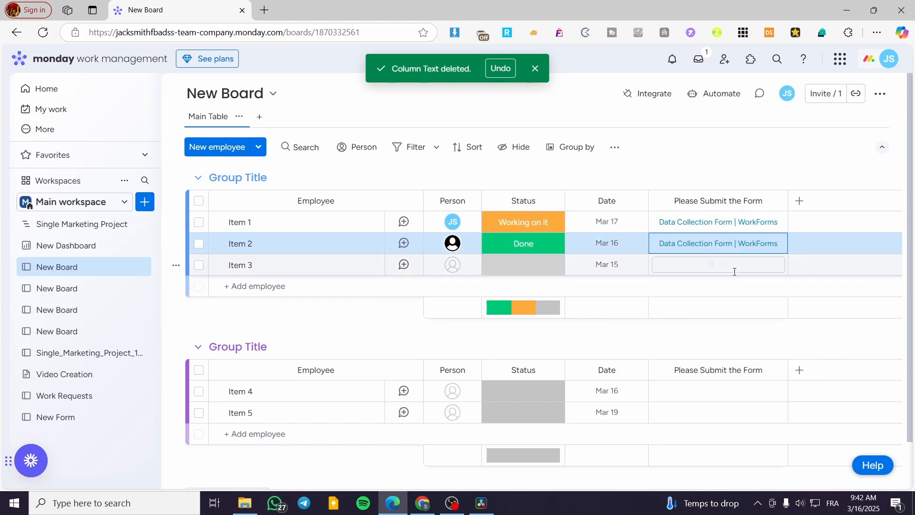
pyautogui.click(734, 267)
pyautogui.hotkey('ctrl', 'v')
pyautogui.press('Return')
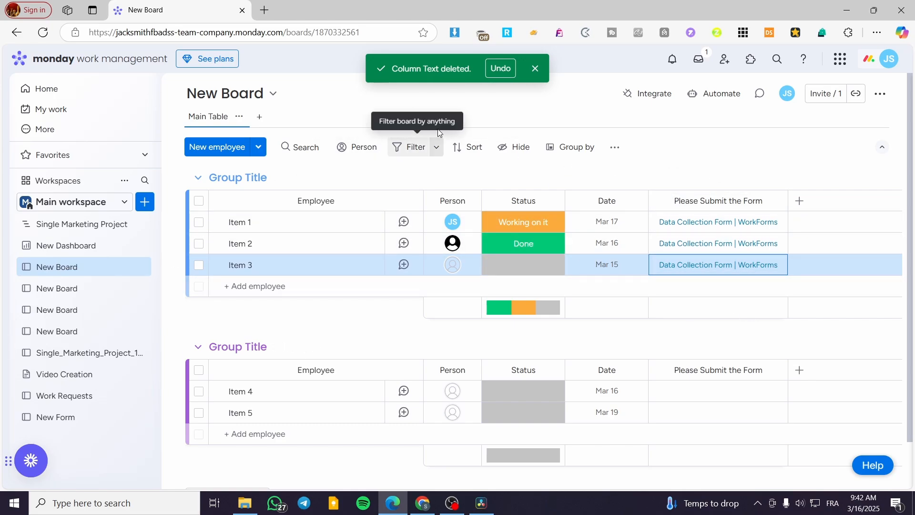
pyautogui.click(534, 70)
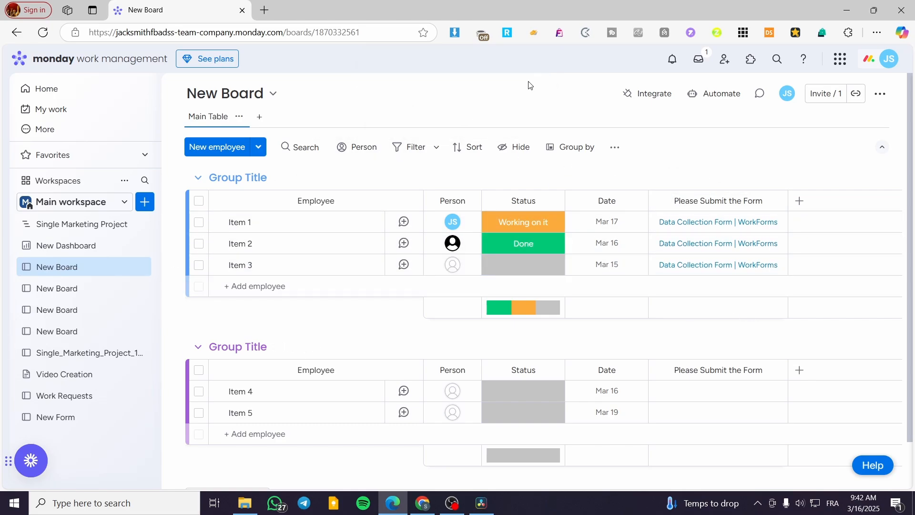